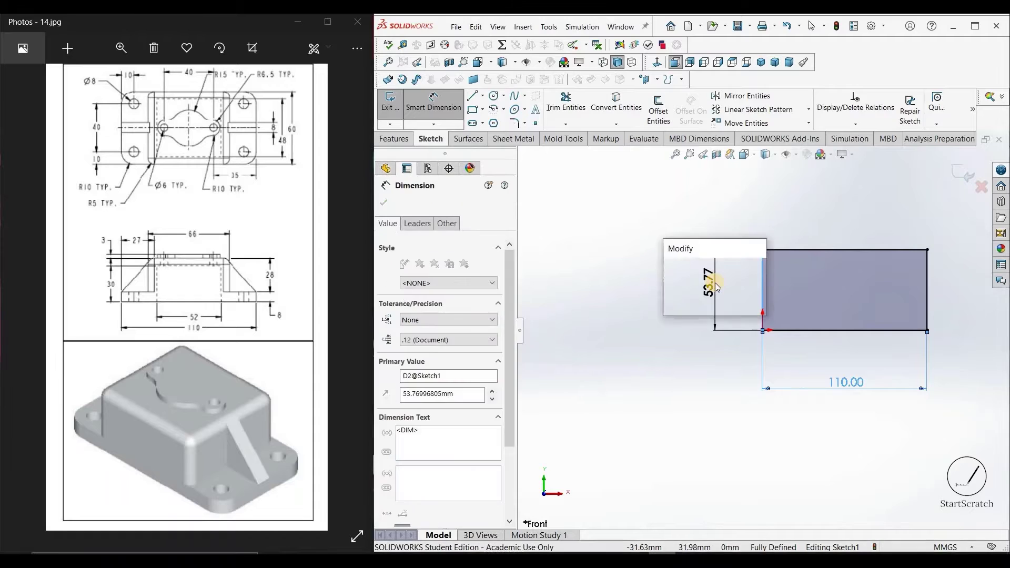
Set the rectangle's height to 60 mm and round its four corners with 10 mm sketch fillets
{"action": "type", "text": "60"}
{"action": "key", "text": "Return"}
{"action": "left_click", "coordinate": [515, 124]}
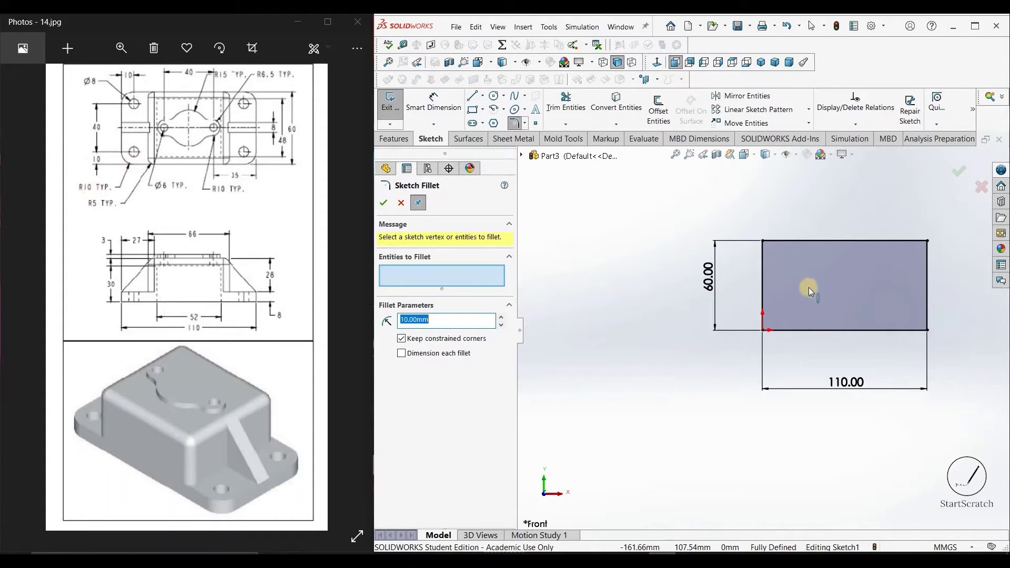
{"action": "left_click", "coordinate": [928, 241]}
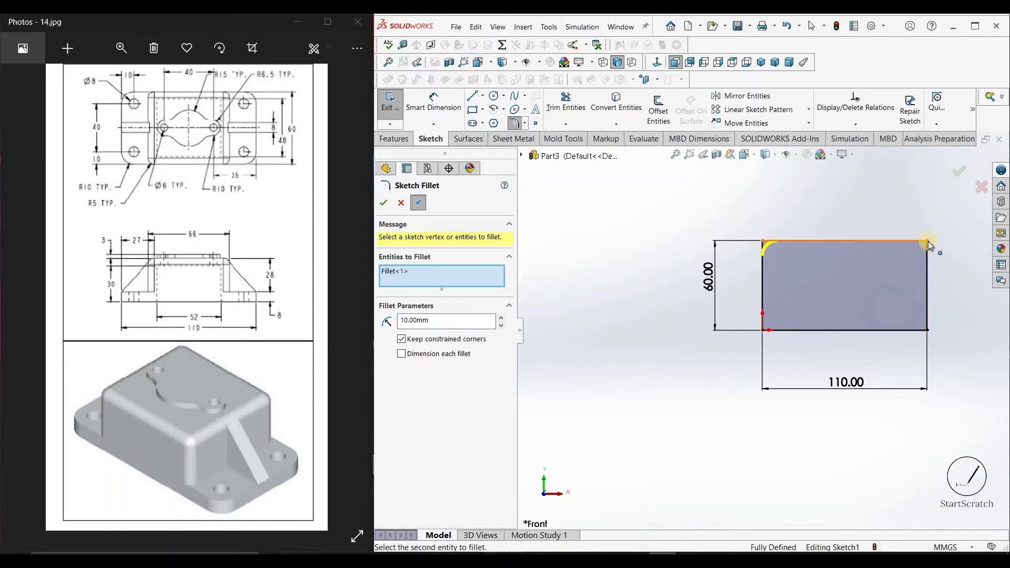
{"action": "left_click", "coordinate": [927, 327]}
{"action": "left_click", "coordinate": [764, 330]}
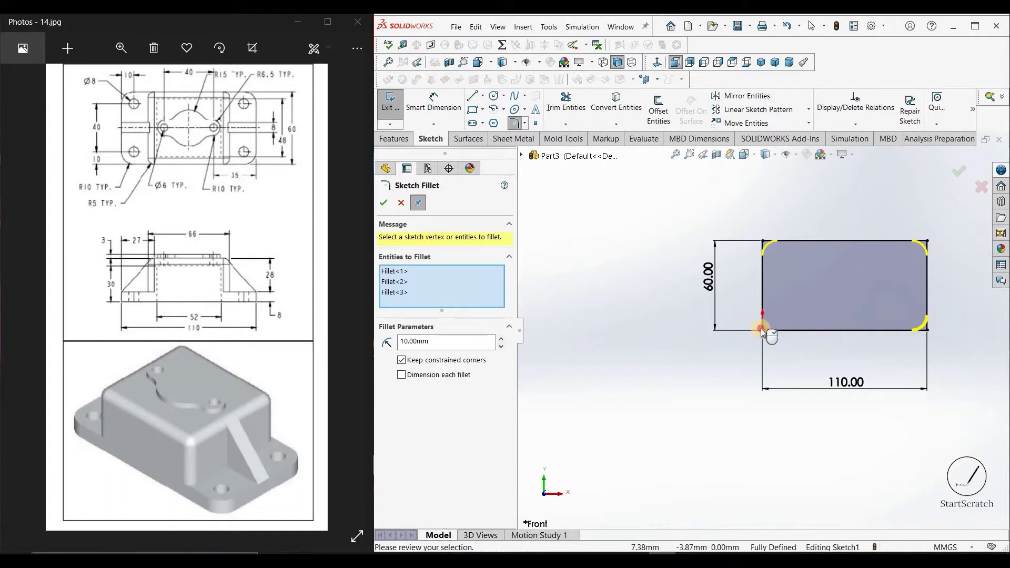
{"action": "left_click", "coordinate": [763, 242]}
{"action": "key", "text": "Return"}
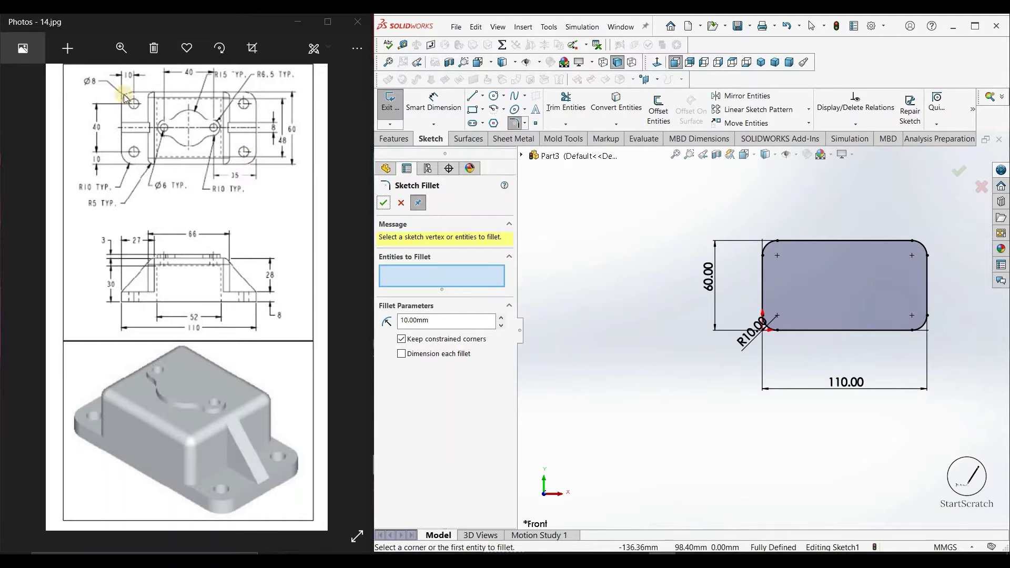
Sketch four circles, about 5 mm in radius, centred on the centre points of the corner fillets
{"action": "left_click", "coordinate": [494, 95]}
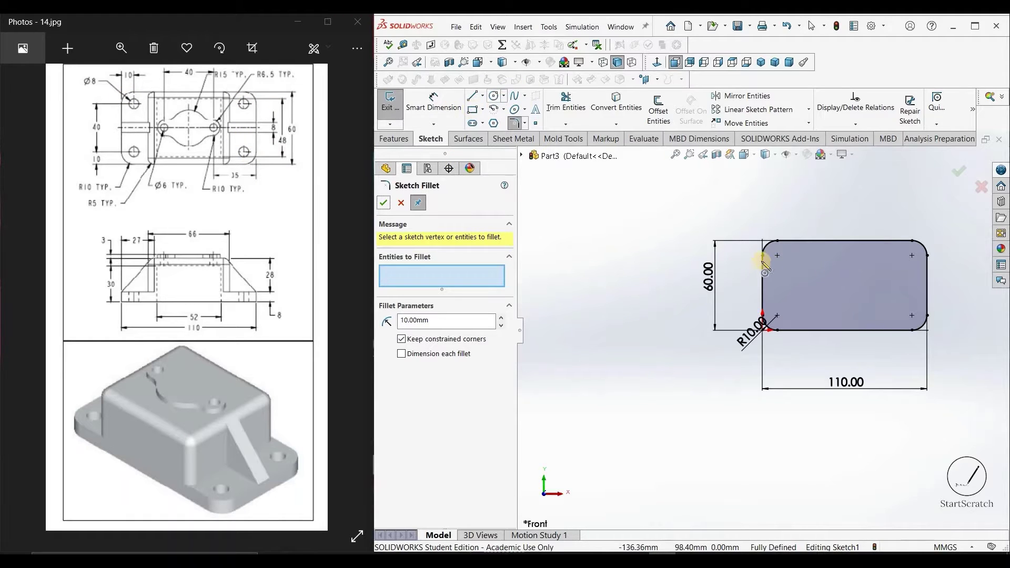
{"action": "left_click", "coordinate": [778, 256]}
{"action": "left_click", "coordinate": [782, 260]}
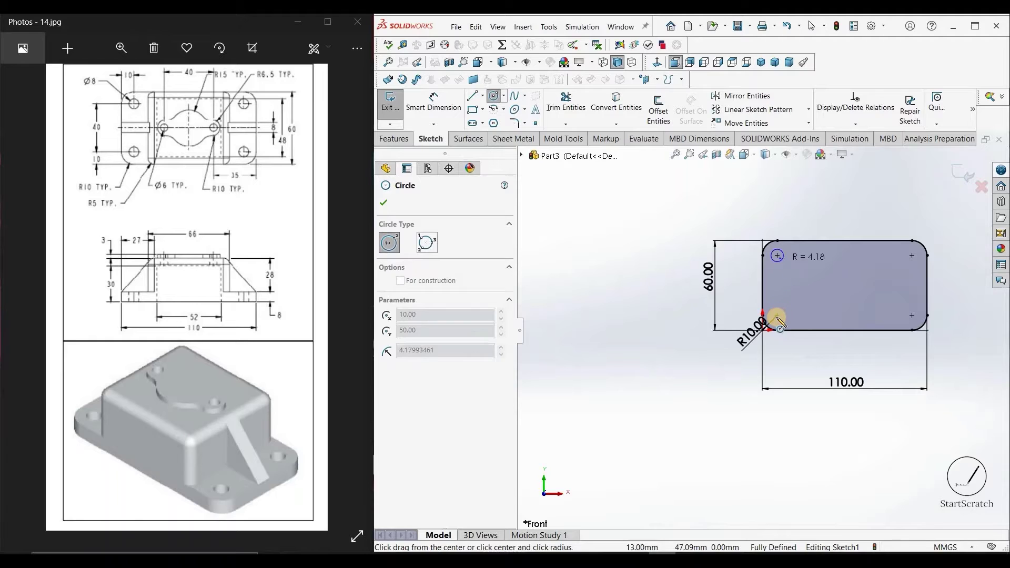
{"action": "left_click", "coordinate": [777, 316]}
{"action": "left_click", "coordinate": [784, 320]}
{"action": "left_click", "coordinate": [911, 316]}
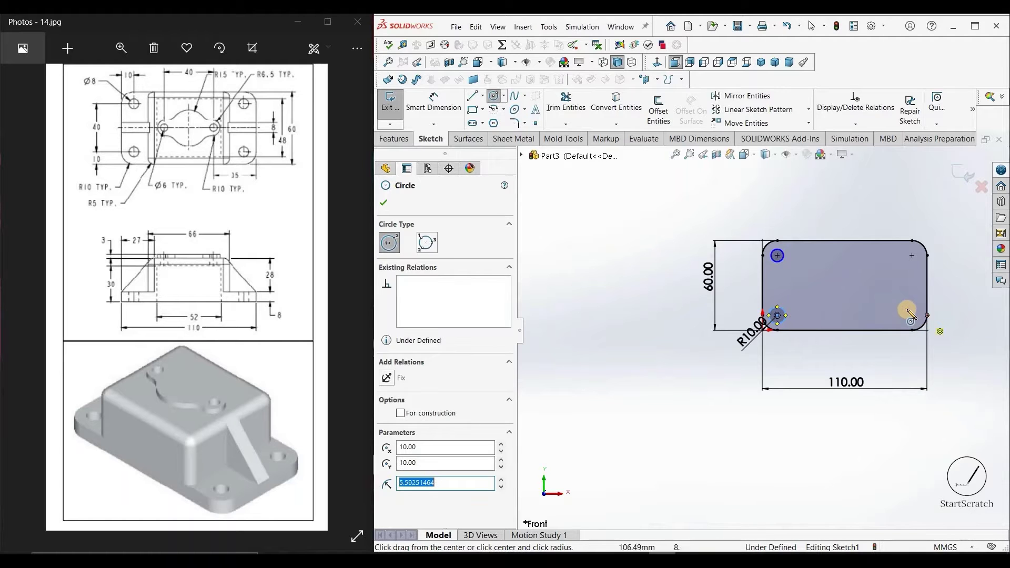
{"action": "left_click", "coordinate": [906, 309]}
{"action": "left_click", "coordinate": [912, 256]}
{"action": "left_click", "coordinate": [906, 262]}
{"action": "key", "text": "Escape"}
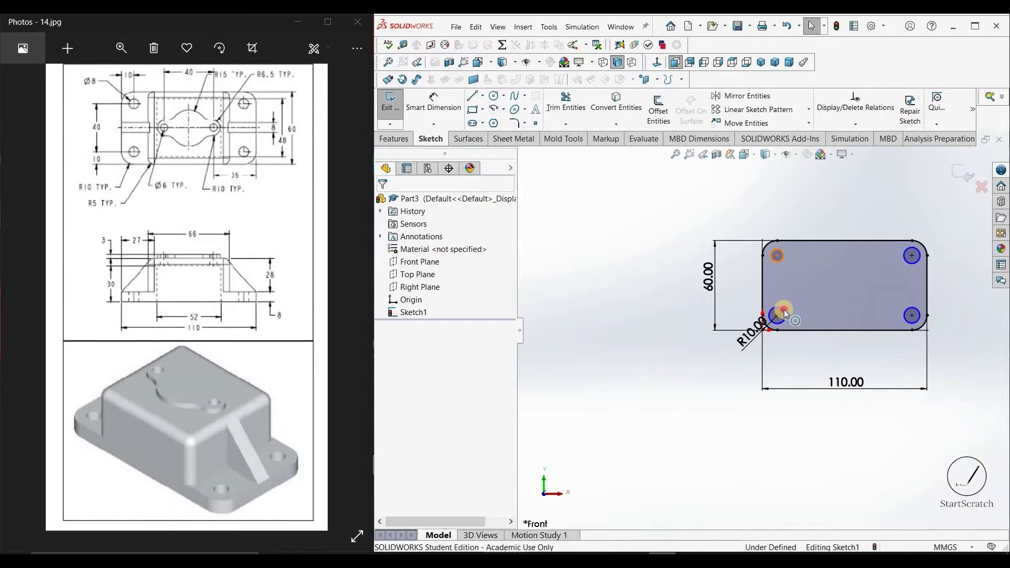
Apply an Equal relation to the four corner circles
{"action": "left_click", "coordinate": [784, 310]}
{"action": "left_click", "coordinate": [910, 307], "text": "ctrl"}
{"action": "left_click", "coordinate": [910, 262], "text": "ctrl"}
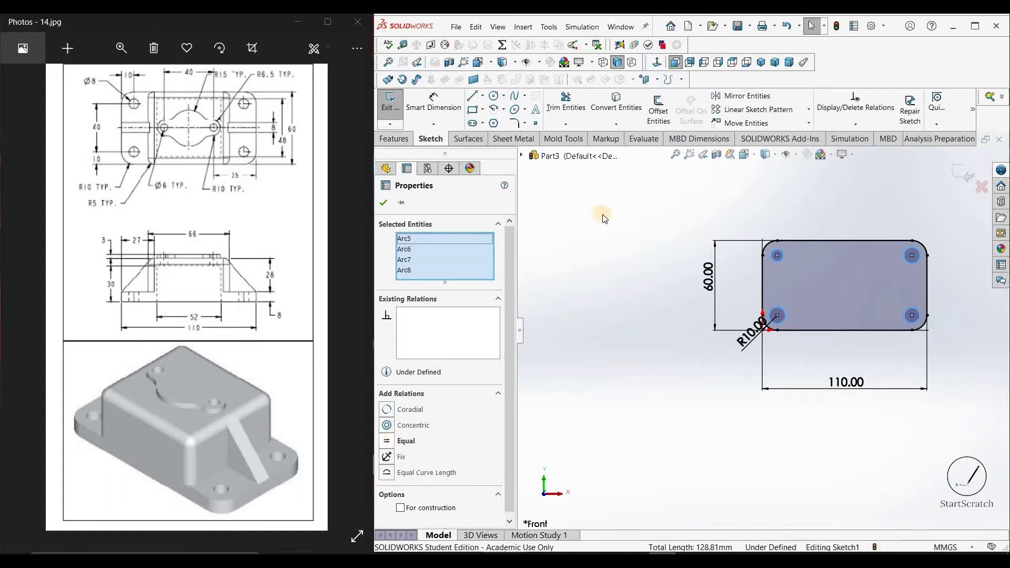
{"action": "left_click", "coordinate": [406, 441]}
Dimension the upper-left corner circle with a diameter of 8 mm
{"action": "left_click", "coordinate": [434, 105]}
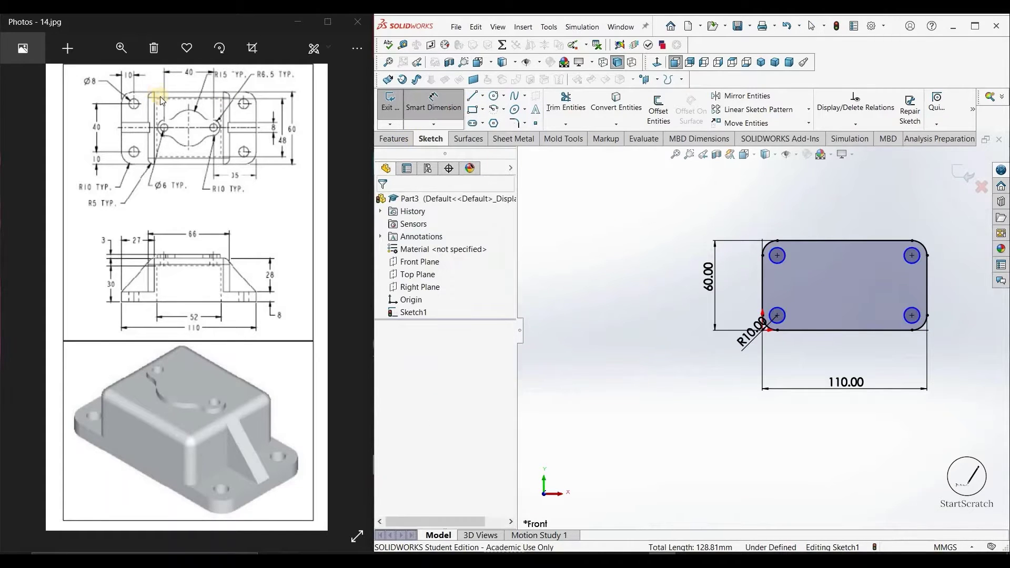
{"action": "left_click", "coordinate": [789, 257]}
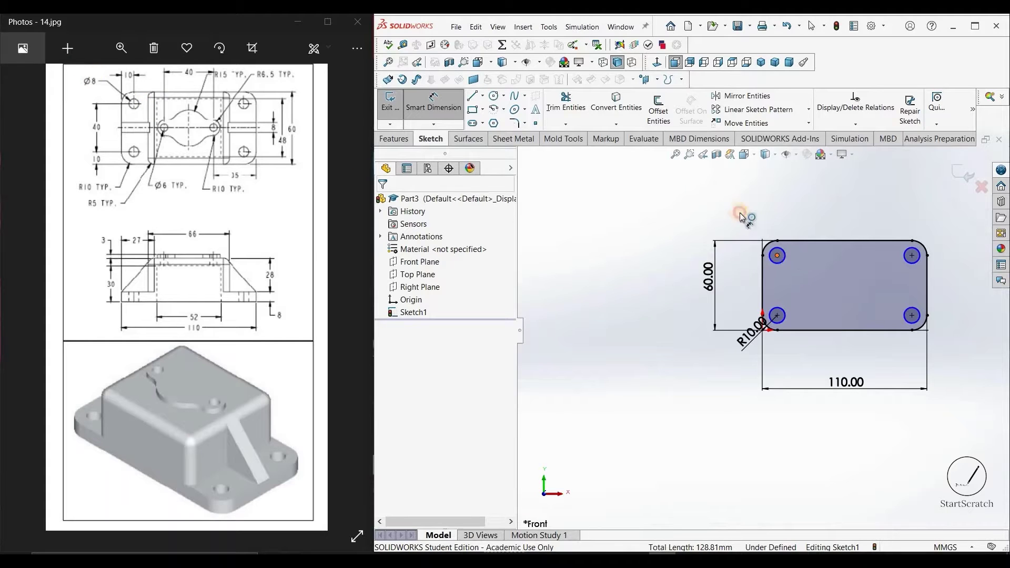
{"action": "left_click", "coordinate": [740, 216]}
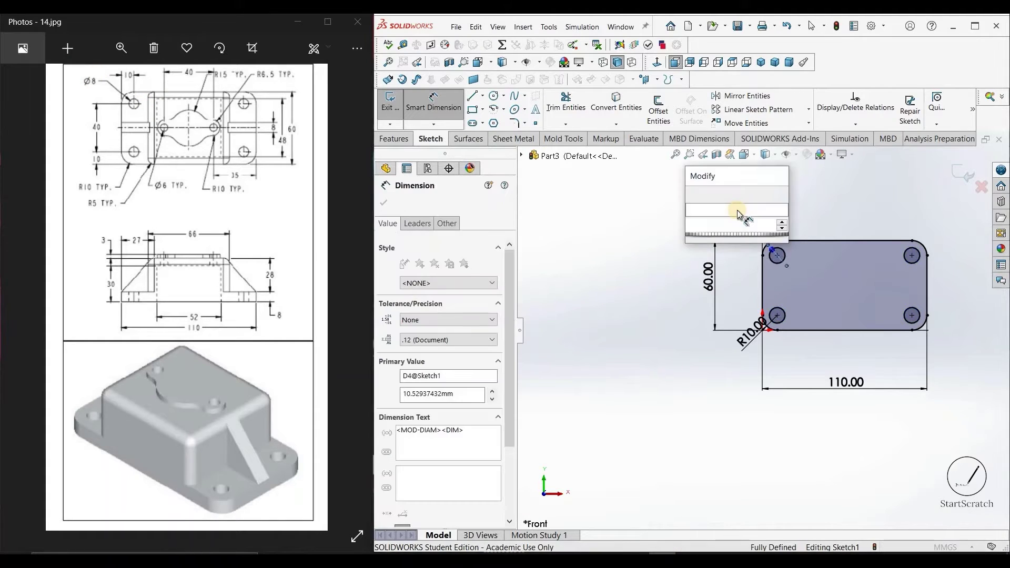
{"action": "key", "text": "Escape"}
{"action": "left_click", "coordinate": [384, 203]}
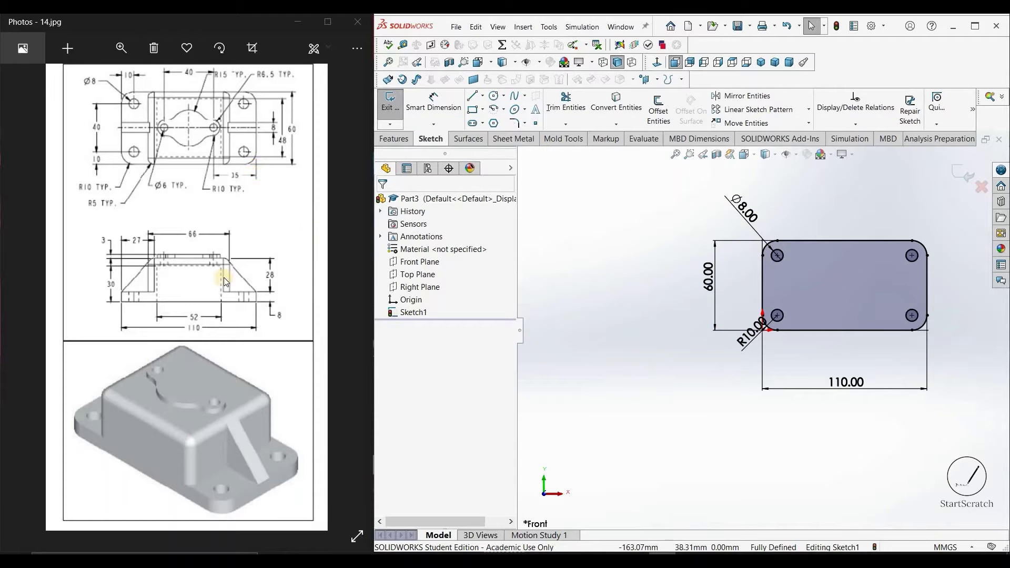
Extrude the base plate sketch as a blind boss 8 mm deep
{"action": "left_click", "coordinate": [406, 140]}
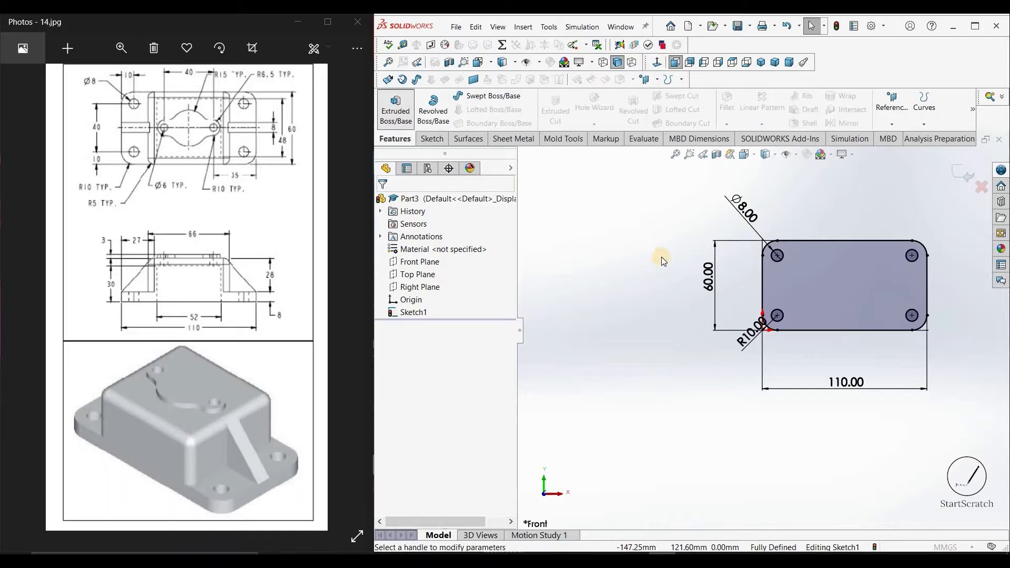
{"action": "left_click", "coordinate": [396, 109]}
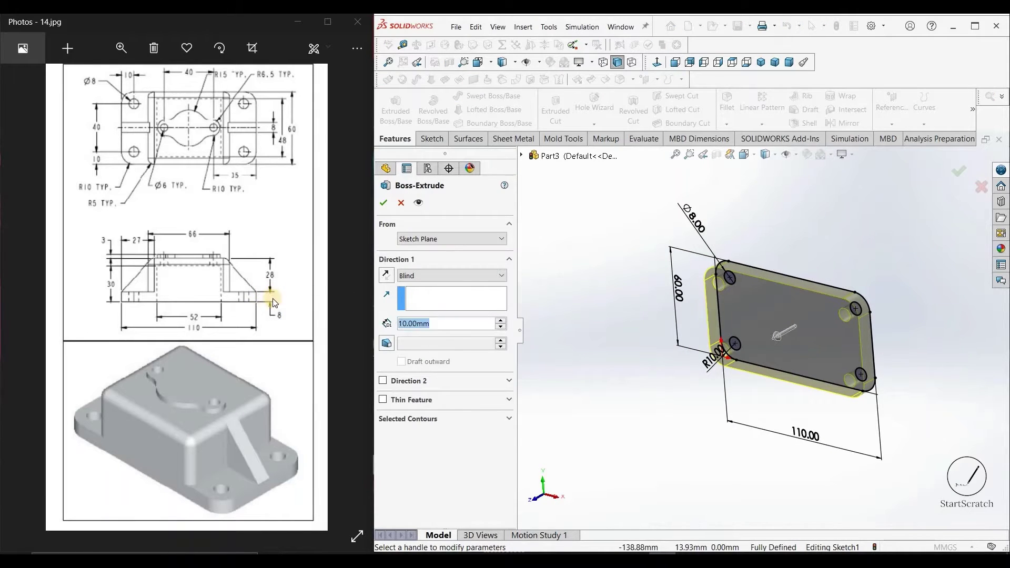
{"action": "type", "text": "8"}
{"action": "key", "text": "Return"}
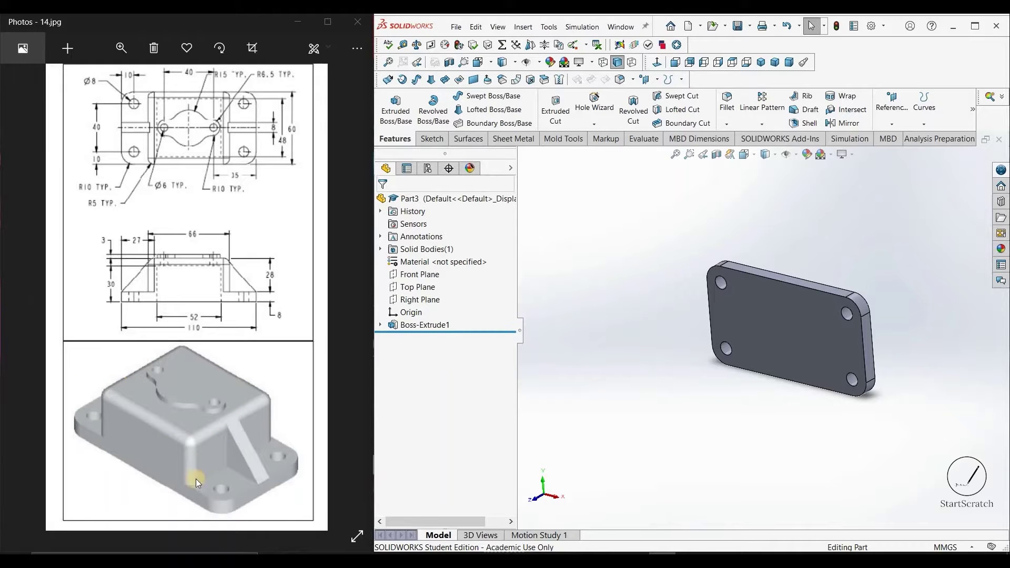
Start a sketch on the plate's large front face and draw a horizontal centerline between the midpoints of its short edges
{"action": "middle_click_drag", "start_coordinate": [739, 275], "coordinate": [790, 332]}
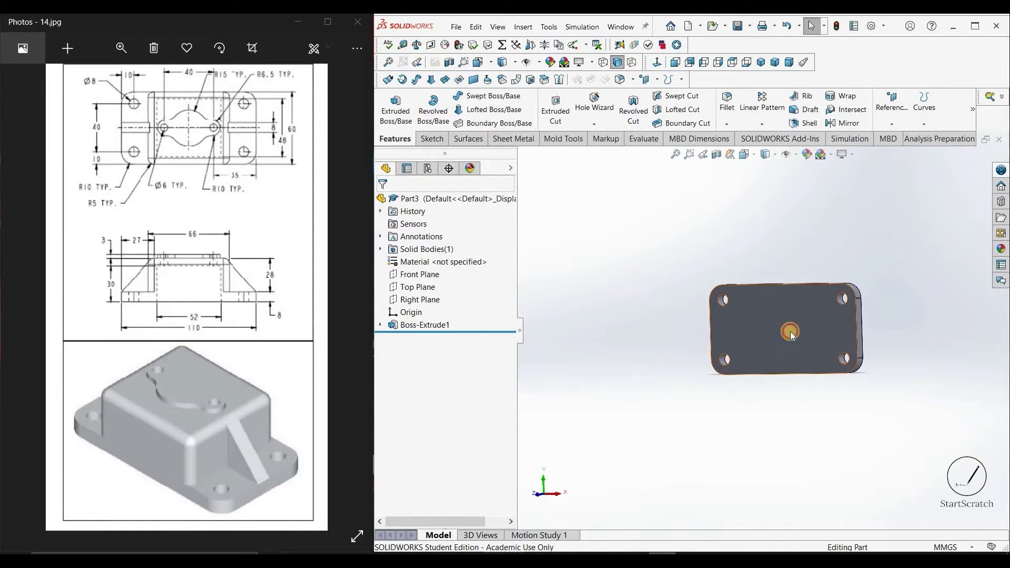
{"action": "left_click", "coordinate": [789, 329]}
{"action": "left_click", "coordinate": [828, 285]}
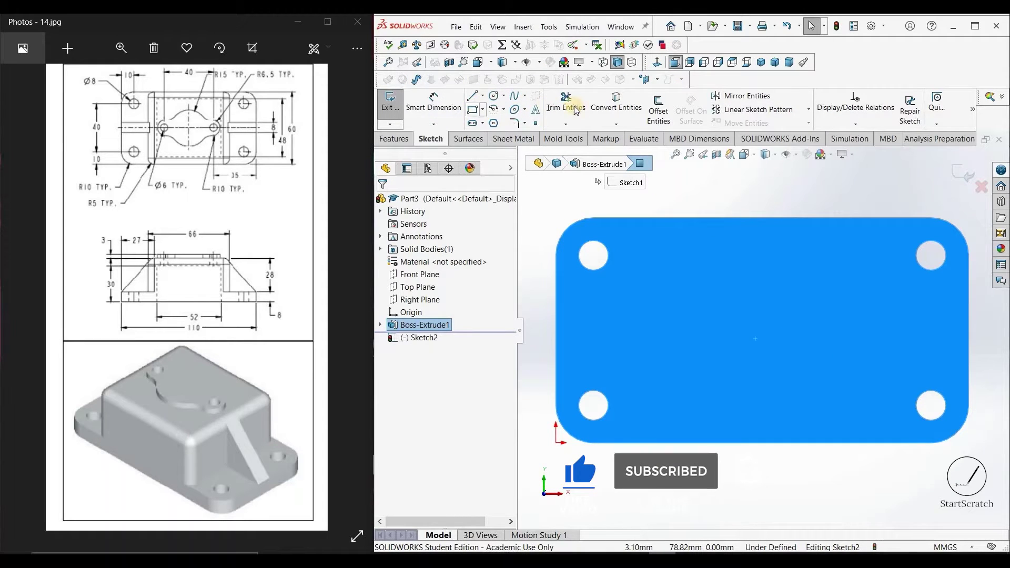
{"action": "left_click", "coordinate": [483, 99]}
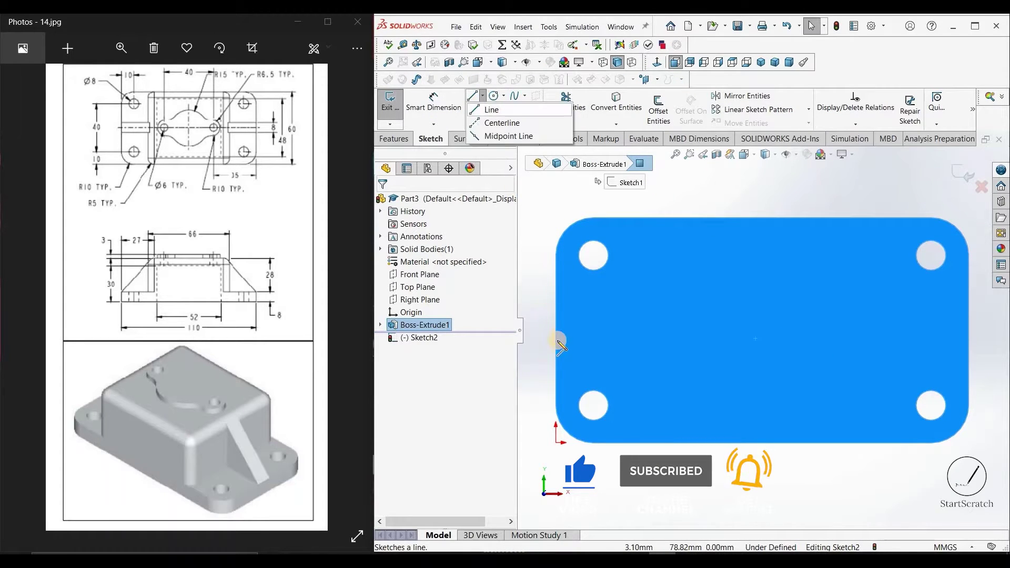
{"action": "left_click", "coordinate": [497, 122]}
{"action": "left_click", "coordinate": [557, 331]}
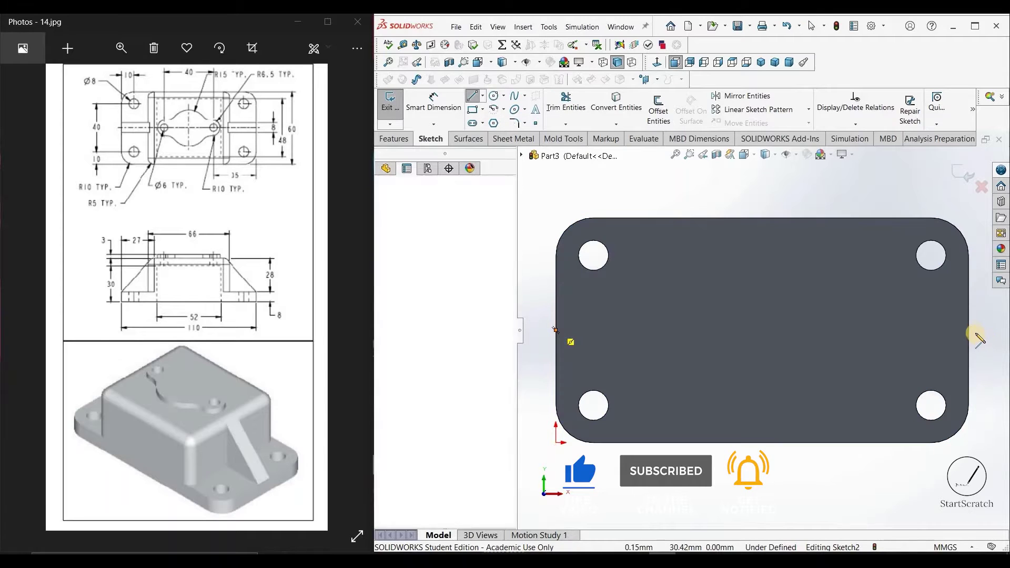
{"action": "left_click", "coordinate": [970, 330]}
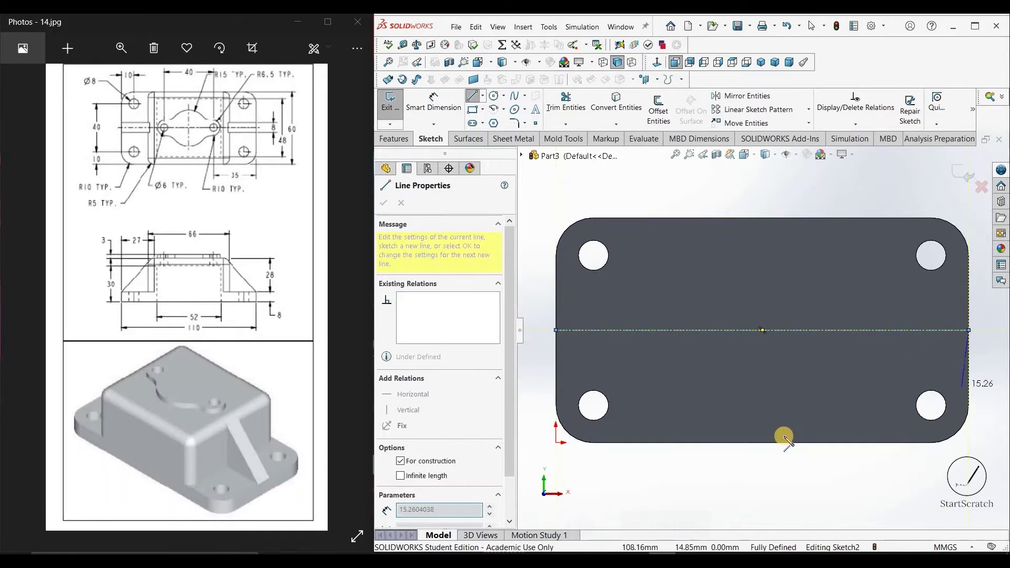
{"action": "key", "text": "Escape"}
Draw a vertical centerline between the midpoints of the plate's two long edges
{"action": "left_click", "coordinate": [483, 96]}
{"action": "left_click", "coordinate": [497, 122]}
{"action": "left_click", "coordinate": [762, 443]}
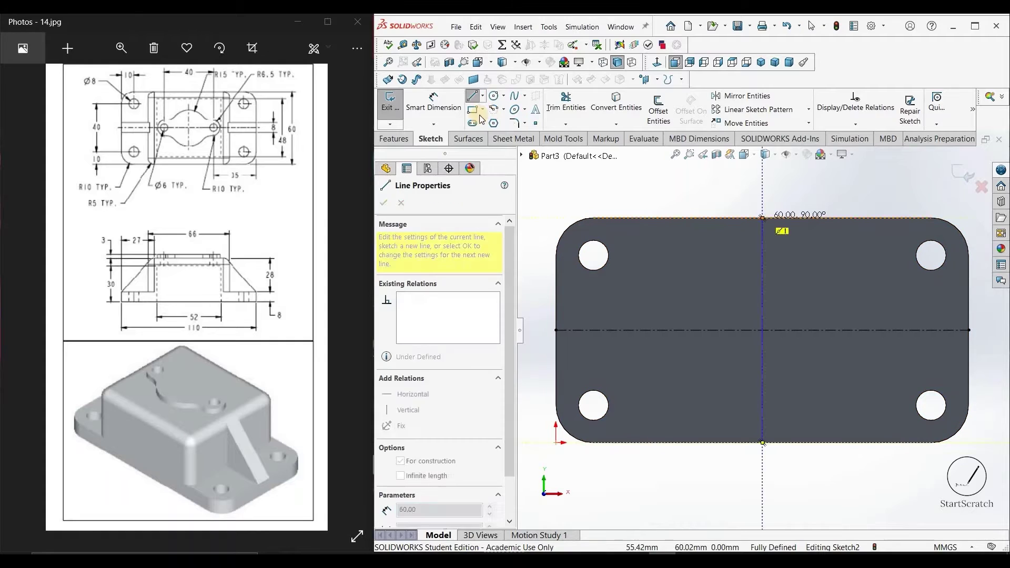
{"action": "left_click", "coordinate": [762, 219]}
Sketch a center rectangle about 56 mm wide from the centerlines' intersection, reaching the plate's long edges
{"action": "left_click", "coordinate": [483, 110]}
{"action": "mouse_move", "coordinate": [482, 109]}
{"action": "left_click", "coordinate": [513, 137]}
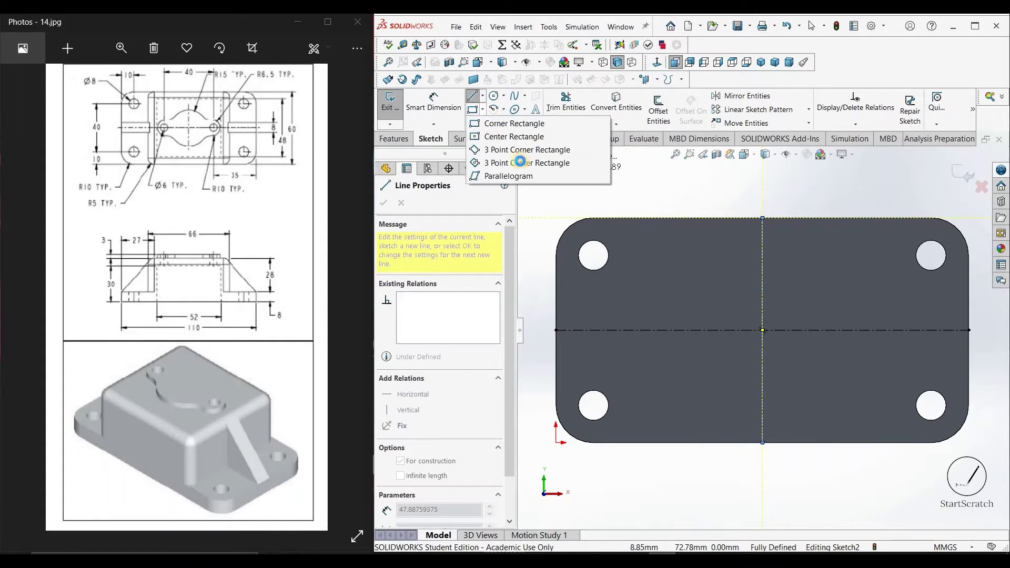
{"action": "left_click", "coordinate": [762, 331]}
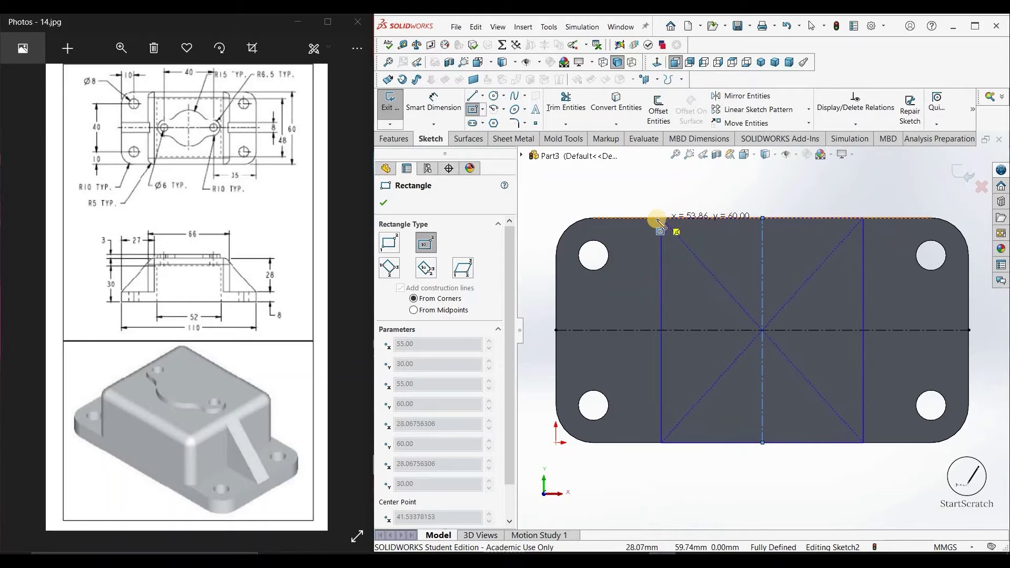
{"action": "left_click", "coordinate": [657, 217]}
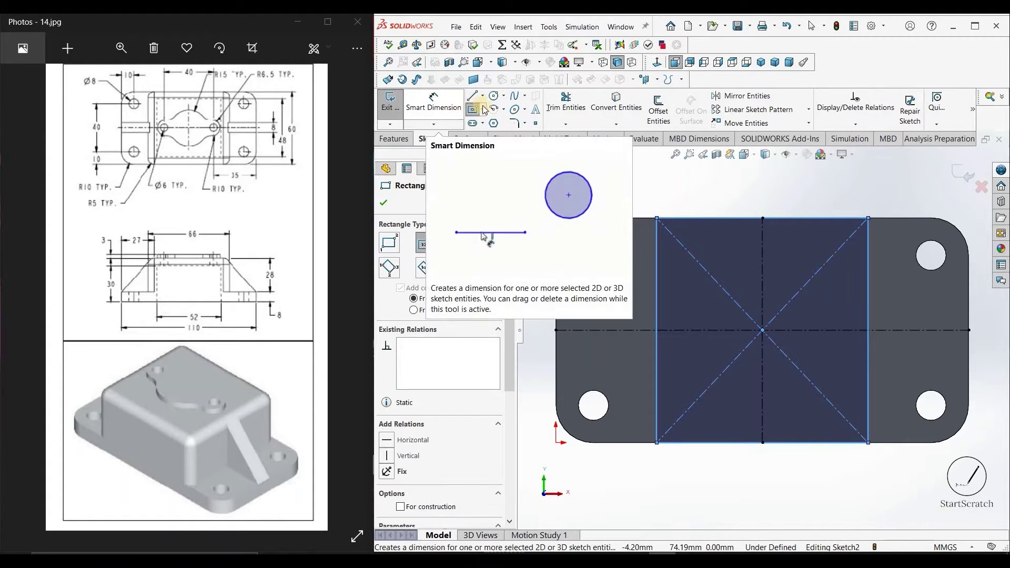
Dimension the center rectangle's width as 66 mm
{"action": "left_click", "coordinate": [434, 100]}
{"action": "left_click", "coordinate": [748, 218]}
{"action": "left_click", "coordinate": [749, 185]}
{"action": "type", "text": "66"}
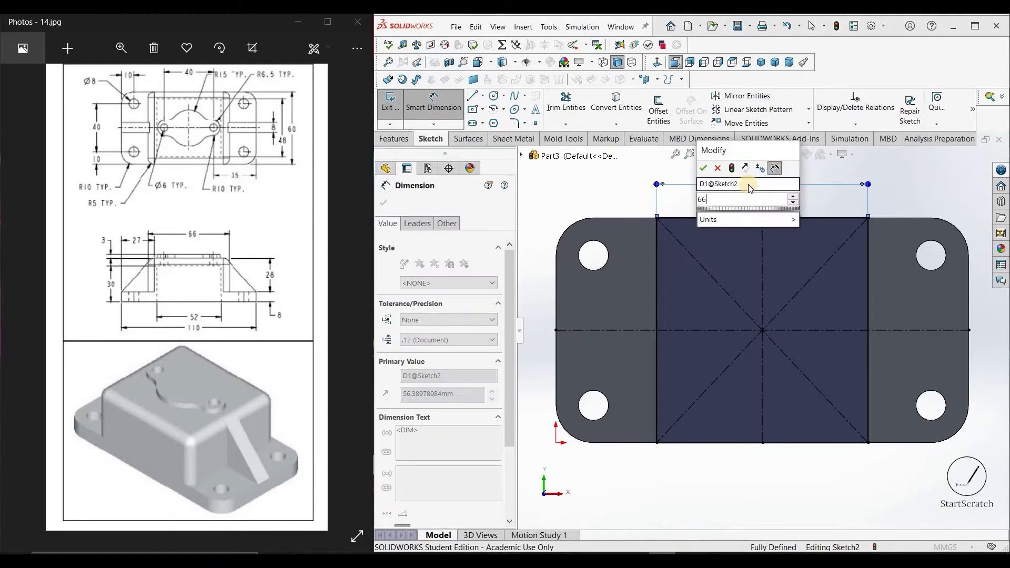
{"action": "key", "text": "Return"}
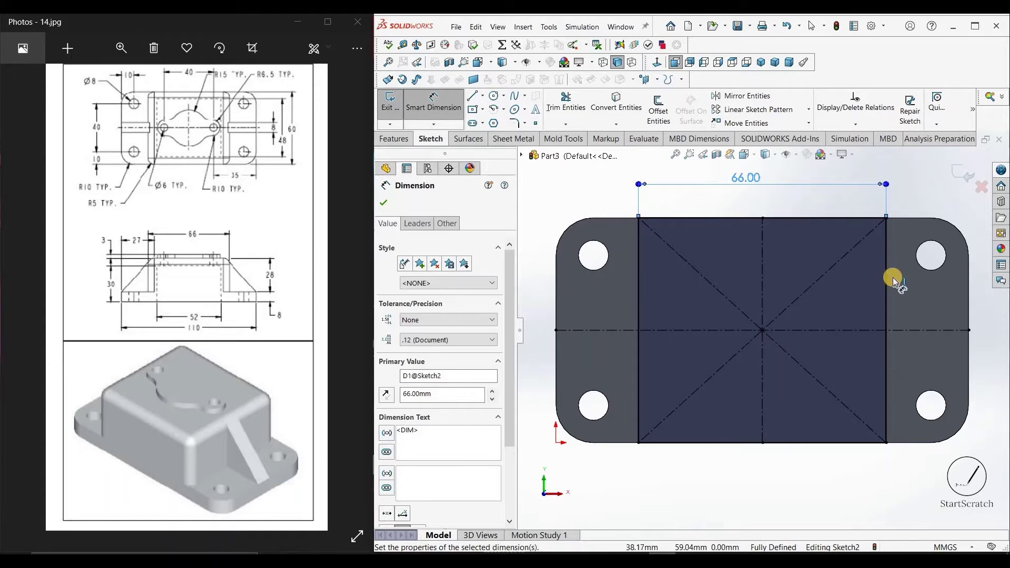
{"action": "left_click", "coordinate": [379, 204]}
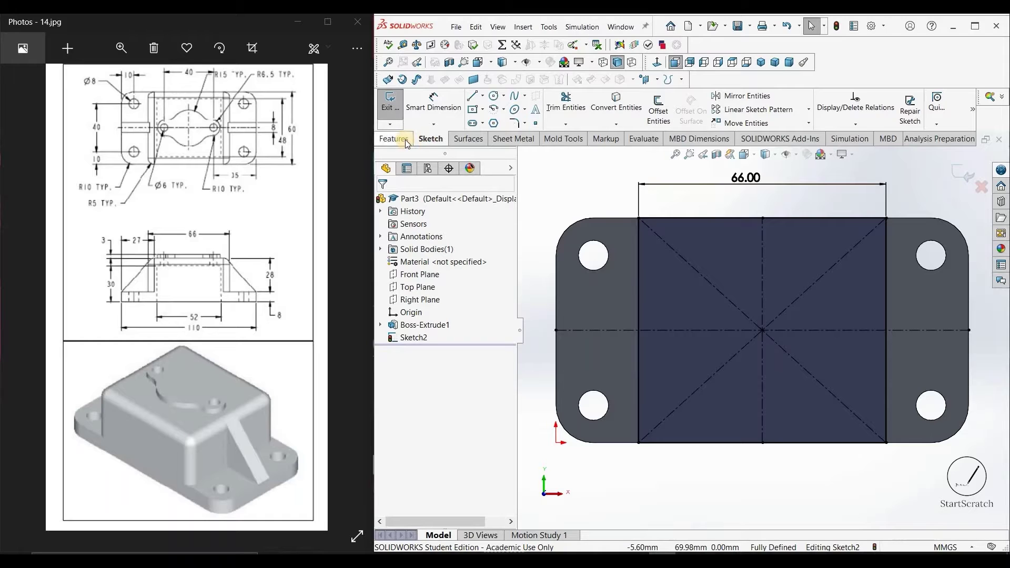
Extrude the center rectangle as a blind boss 28 mm from the plate, merged with it
{"action": "left_click", "coordinate": [395, 138]}
{"action": "left_click", "coordinate": [395, 109]}
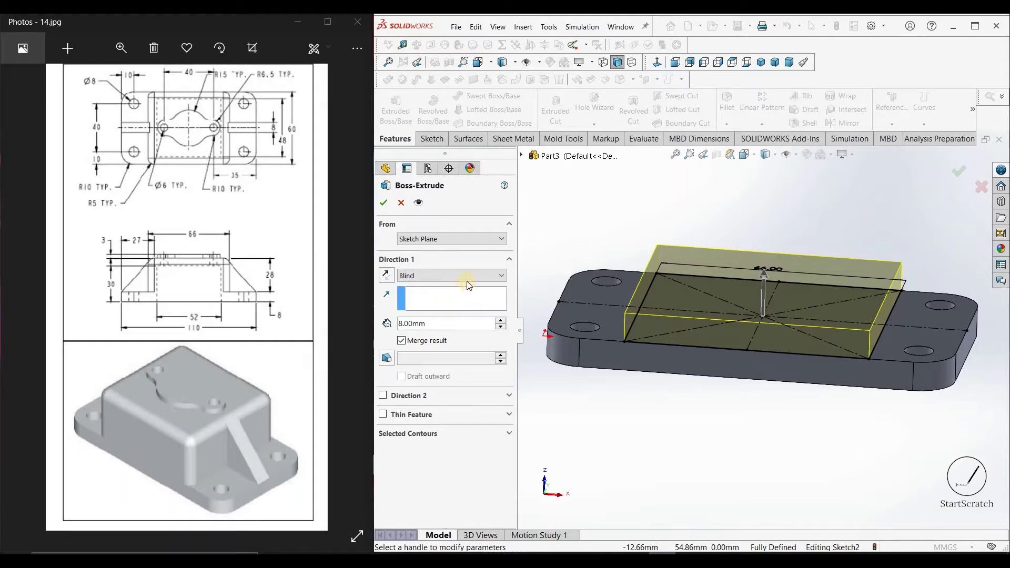
{"action": "left_click", "coordinate": [437, 319]}
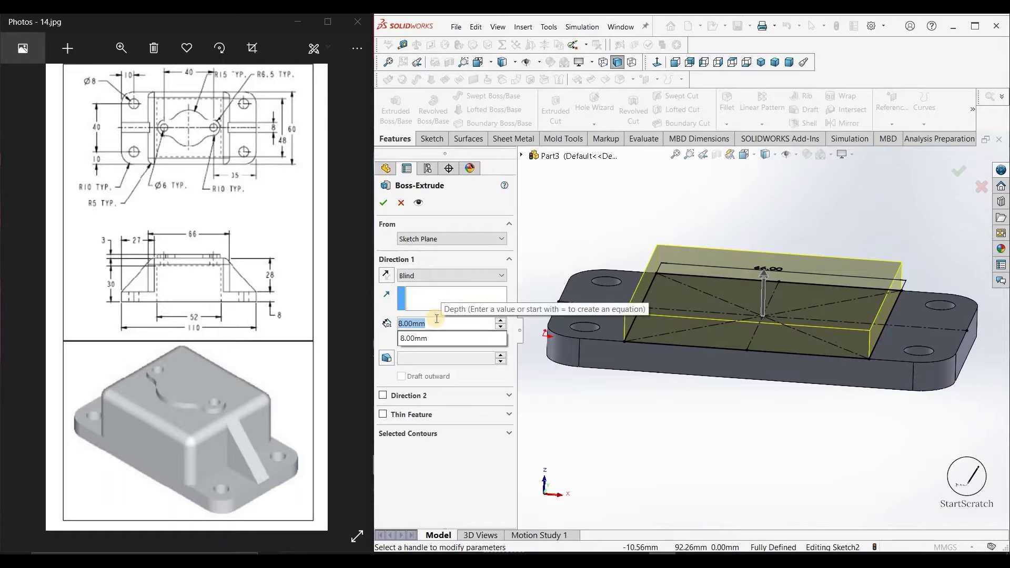
{"action": "type", "text": "28"}
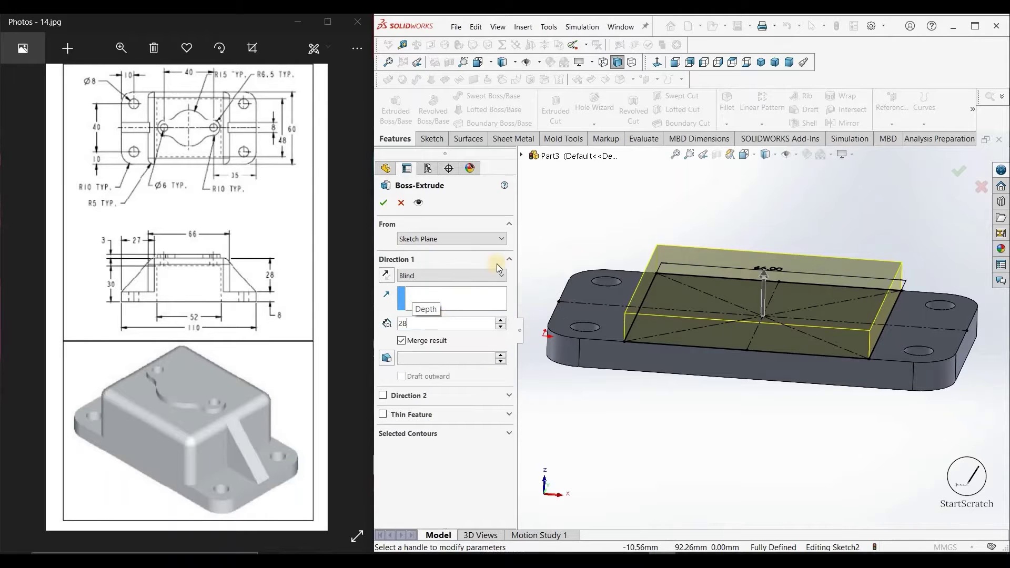
{"action": "key", "text": "Return"}
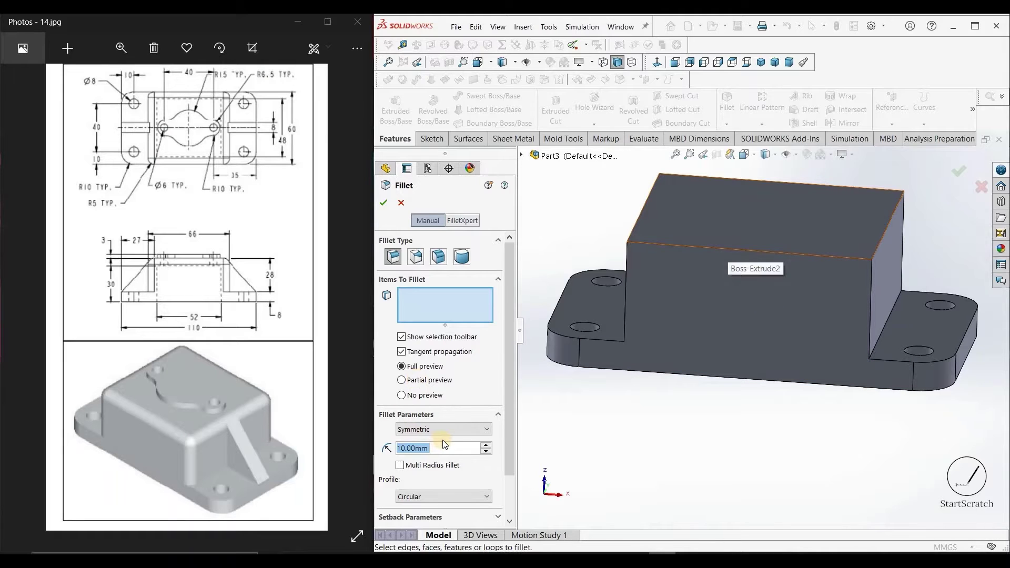
Fillet the four edges around the central block's top face with a 5 mm radius
{"action": "type", "text": "5"}
{"action": "key", "text": "Return"}
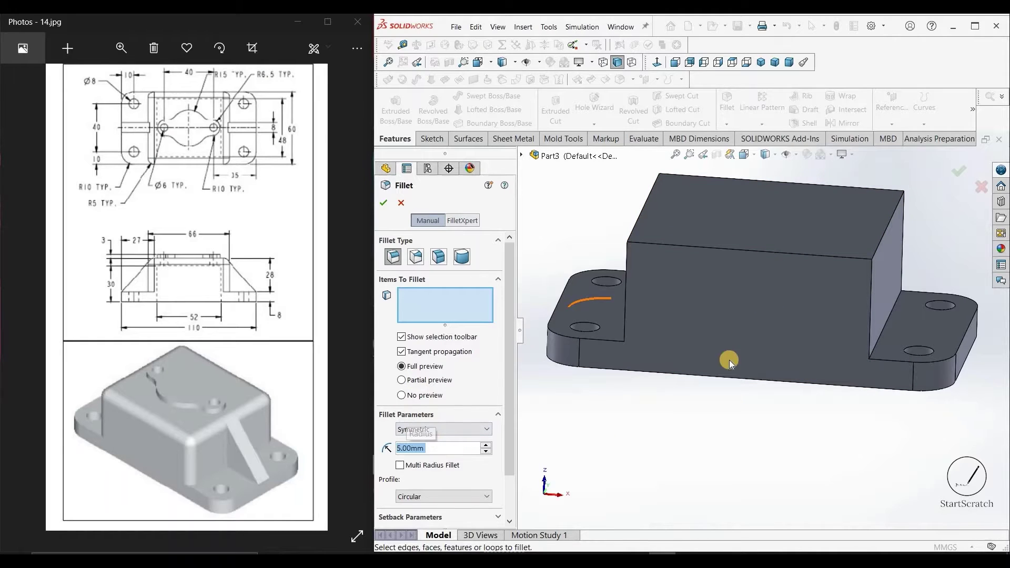
{"action": "left_click", "coordinate": [711, 248]}
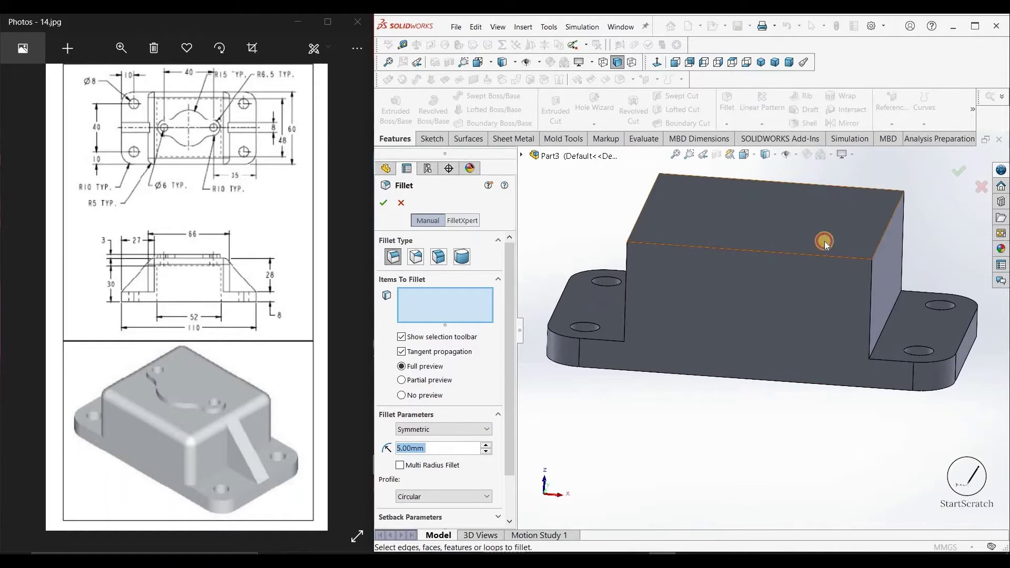
{"action": "left_click", "coordinate": [879, 241]}
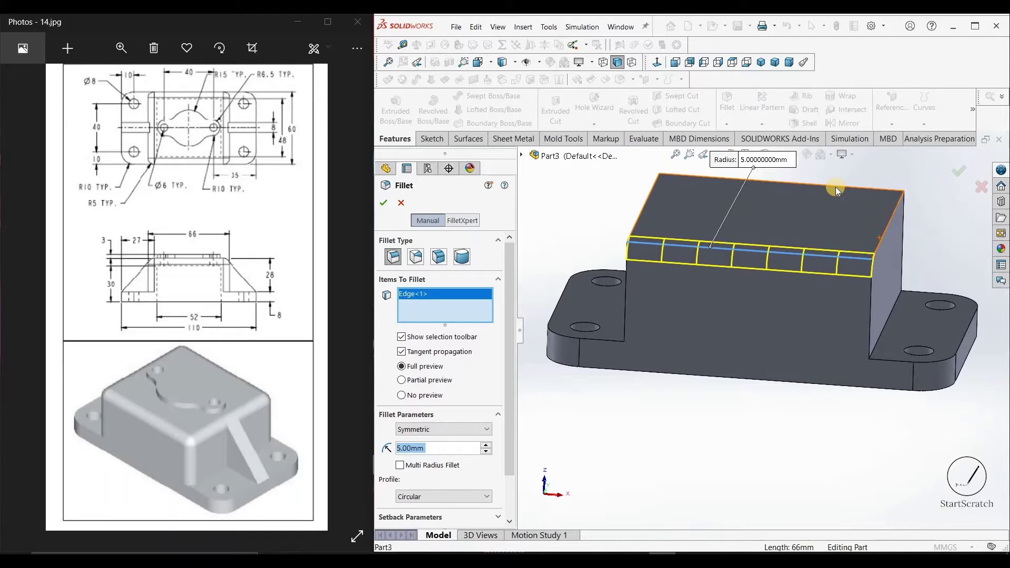
{"action": "left_click", "coordinate": [641, 211]}
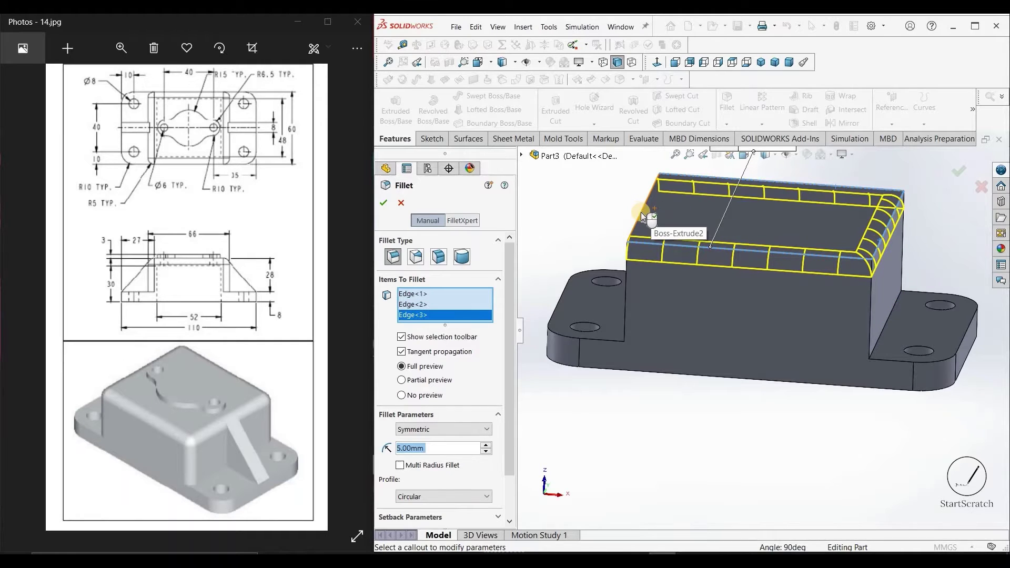
{"action": "left_click", "coordinate": [383, 203]}
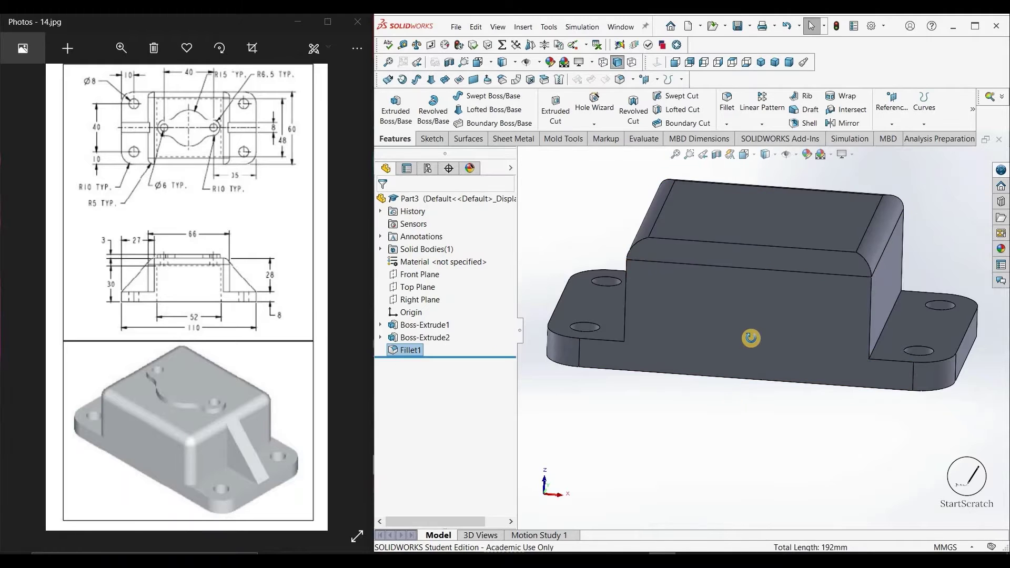
Fillet the central block's four vertical corner edges with a 5 mm radius
{"action": "middle_click_drag", "start_coordinate": [752, 338], "coordinate": [761, 334]}
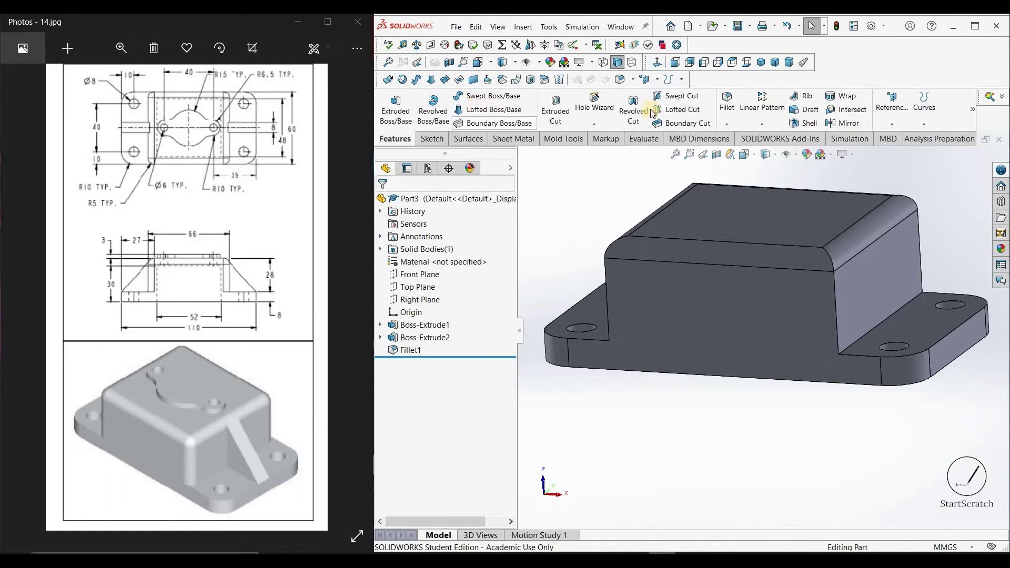
{"action": "left_click", "coordinate": [728, 105]}
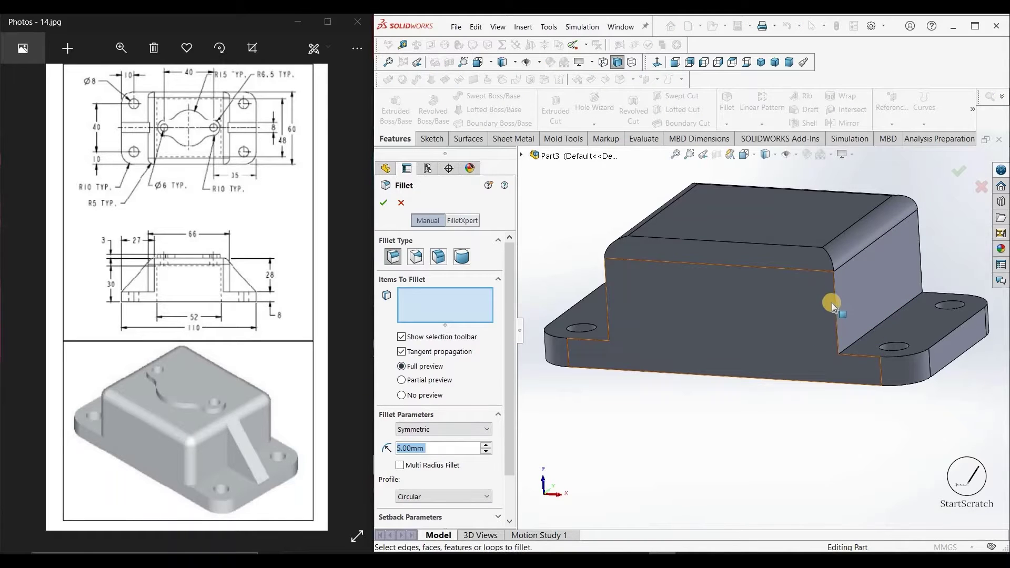
{"action": "left_click", "coordinate": [835, 305]}
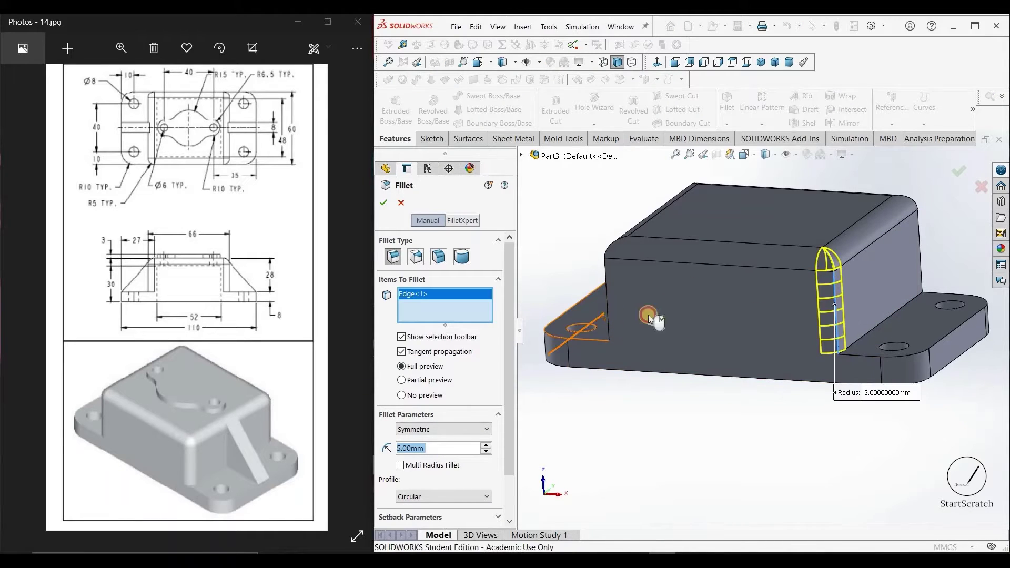
{"action": "left_click", "coordinate": [607, 314]}
{"action": "middle_click_drag", "start_coordinate": [610, 316], "coordinate": [734, 329]}
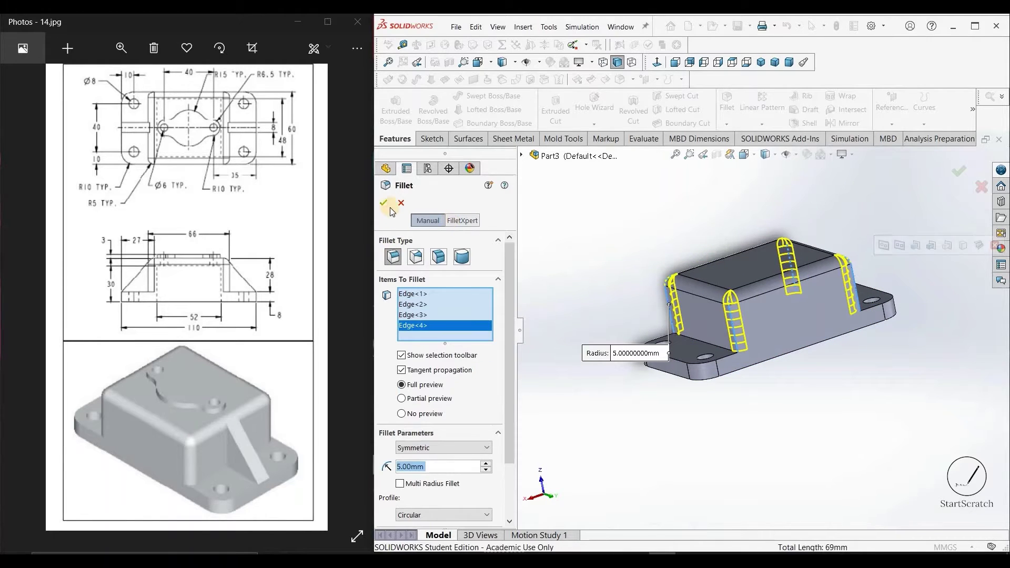
{"action": "key", "text": "Return"}
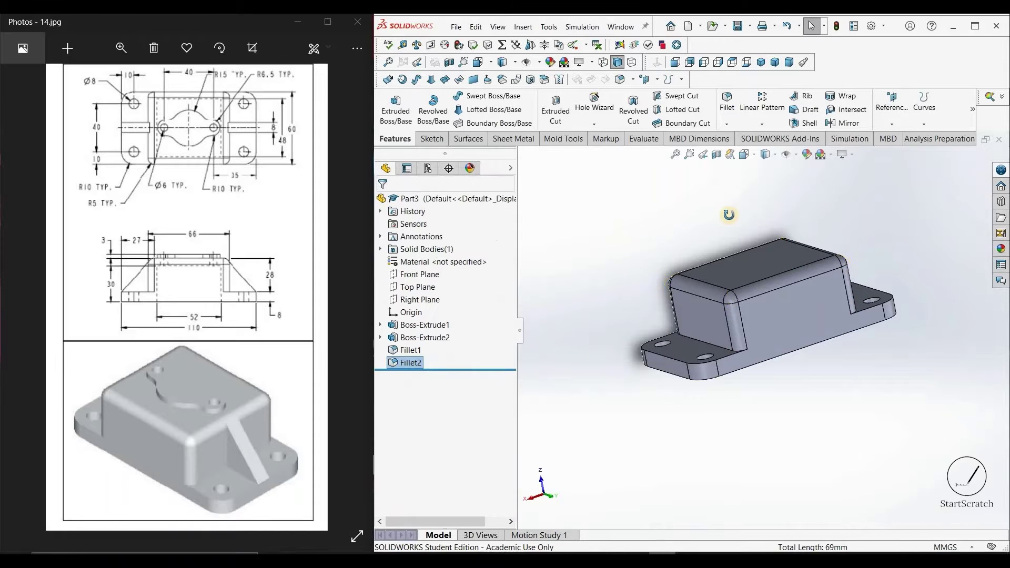
Create a reference plane offset 30 mm inward from the bracket's long side face, using the flipped offset direction
{"action": "mouse_move", "coordinate": [767, 223]}
{"action": "middle_mouse_down"}
{"action": "mouse_move", "coordinate": [739, 228]}
{"action": "mouse_move", "coordinate": [763, 216]}
{"action": "mouse_move", "coordinate": [791, 219]}
{"action": "mouse_move", "coordinate": [775, 232]}
{"action": "mouse_move", "coordinate": [784, 224]}
{"action": "middle_mouse_up"}
{"action": "left_click", "coordinate": [898, 125]}
{"action": "left_click", "coordinate": [902, 139]}
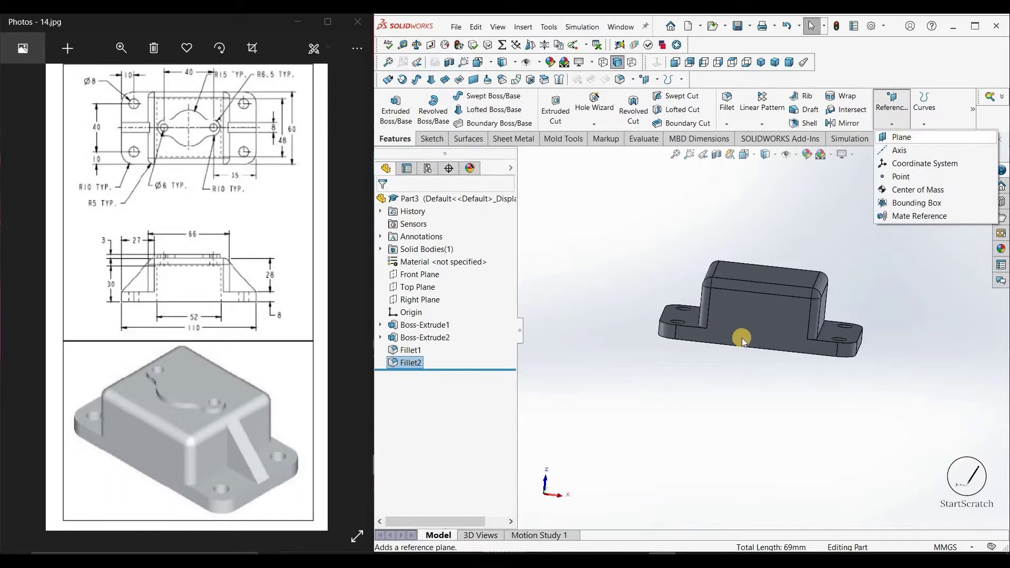
{"action": "left_click", "coordinate": [755, 330]}
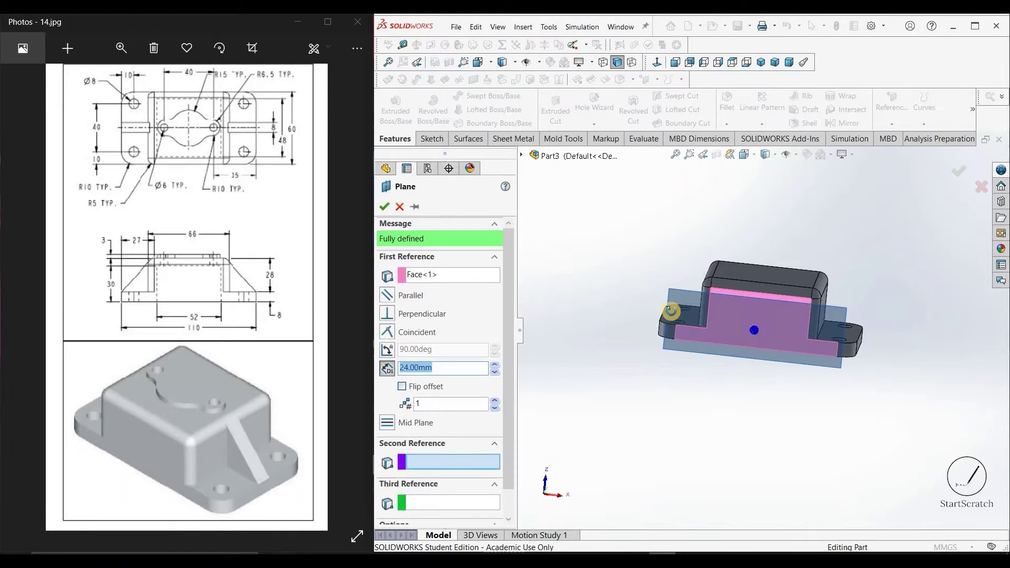
{"action": "middle_click_drag", "start_coordinate": [669, 314], "coordinate": [732, 289]}
{"action": "left_click", "coordinate": [403, 387]}
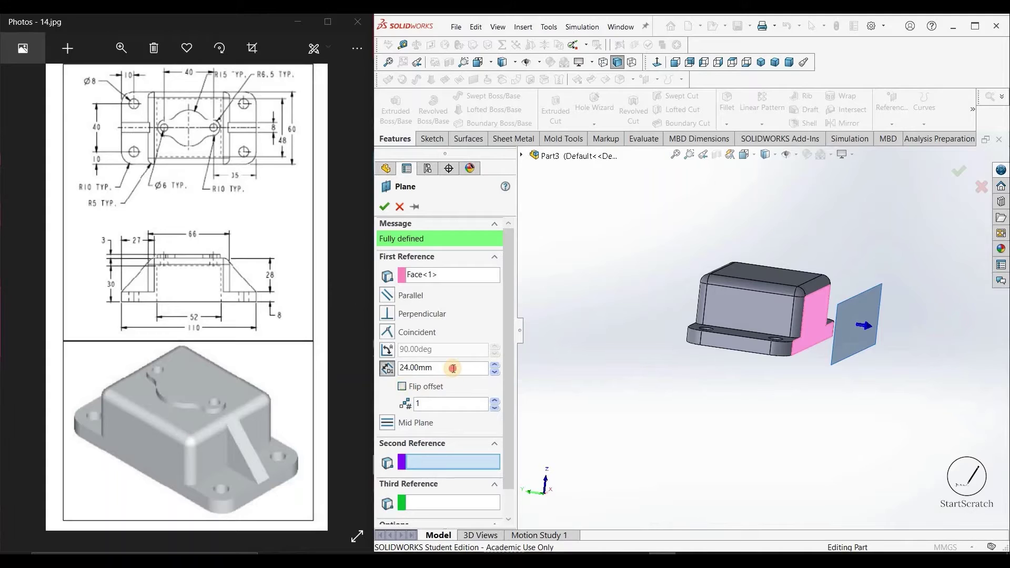
{"action": "left_click", "coordinate": [453, 369]}
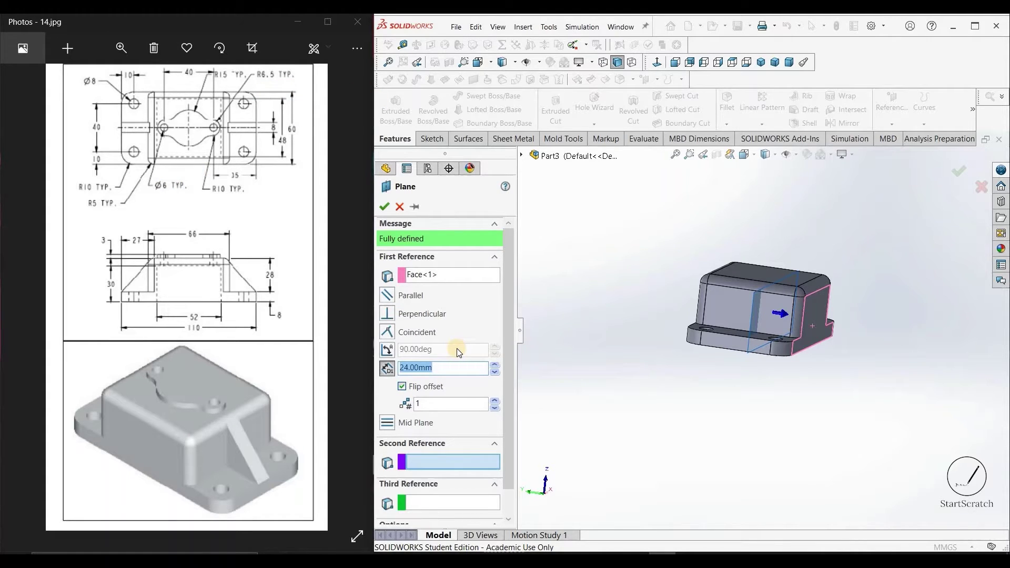
{"action": "type", "text": "30"}
{"action": "key", "text": "Return"}
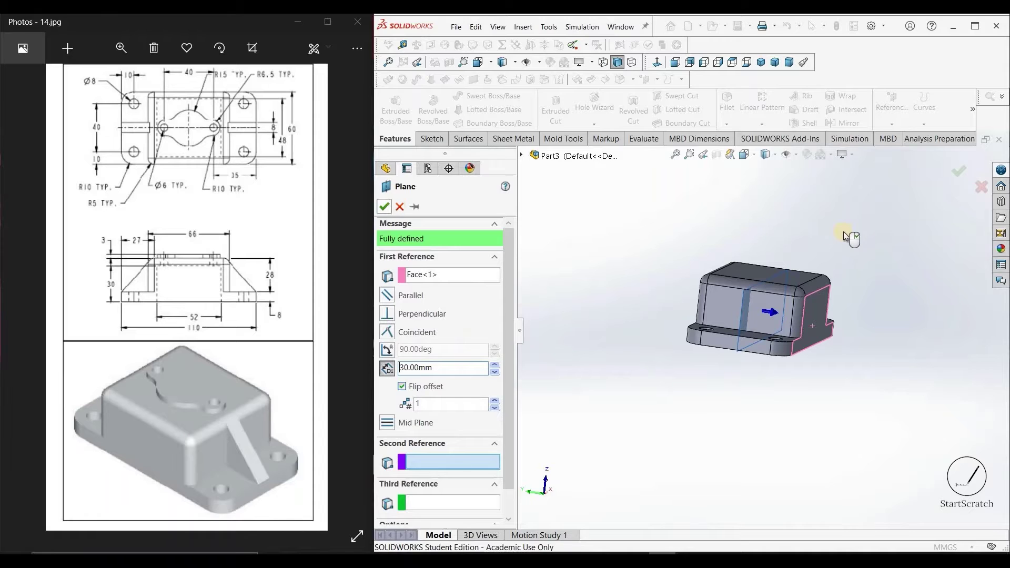
{"action": "right_click", "coordinate": [842, 251]}
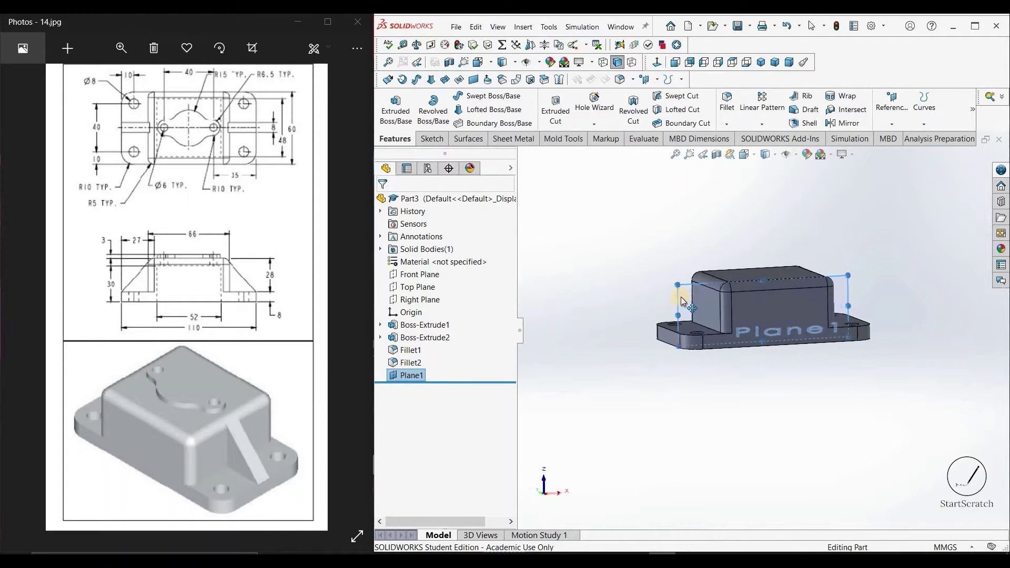
On the new plane, sketch a sloped line about 35 mm long from the plate's upper corner opposite the origin to the block's rounded top edge
{"action": "middle_click_drag", "start_coordinate": [682, 301], "coordinate": [687, 297]}
{"action": "right_click", "coordinate": [712, 288]}
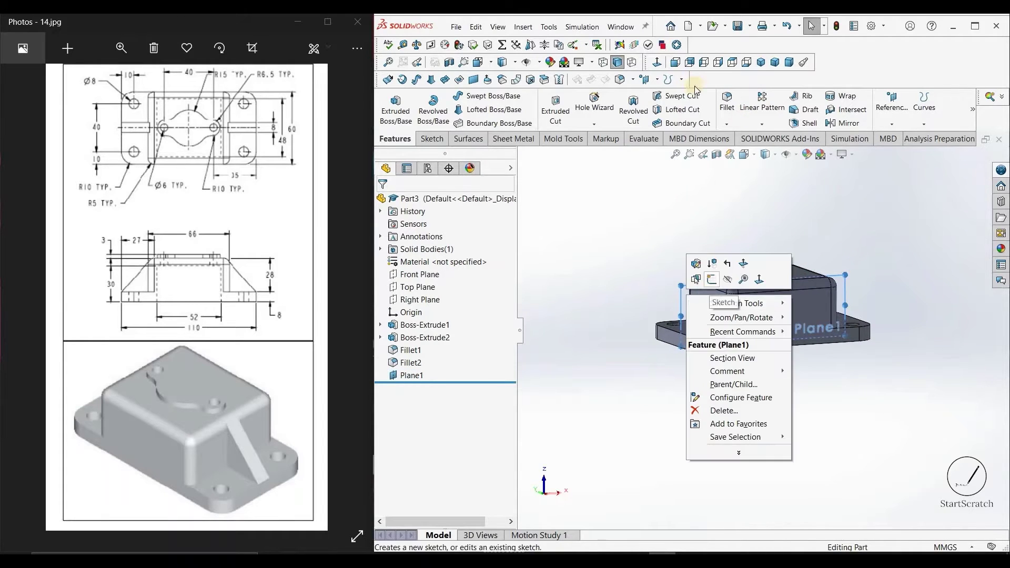
{"action": "left_click", "coordinate": [716, 280]}
{"action": "left_click", "coordinate": [734, 225]}
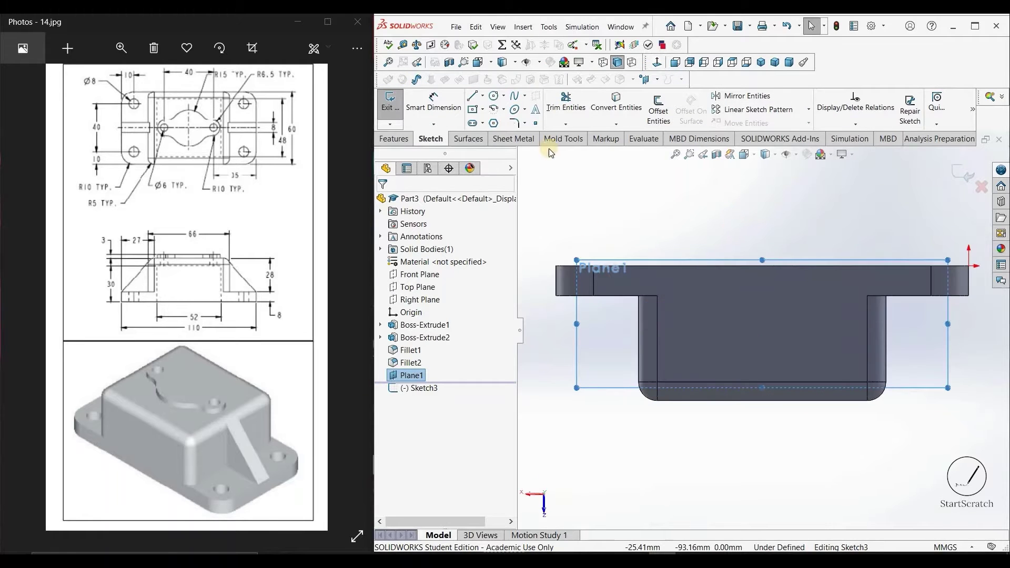
{"action": "middle_click_drag", "start_coordinate": [742, 166], "coordinate": [781, 362]}
{"action": "key", "text": "space"}
{"action": "left_click", "coordinate": [728, 375]}
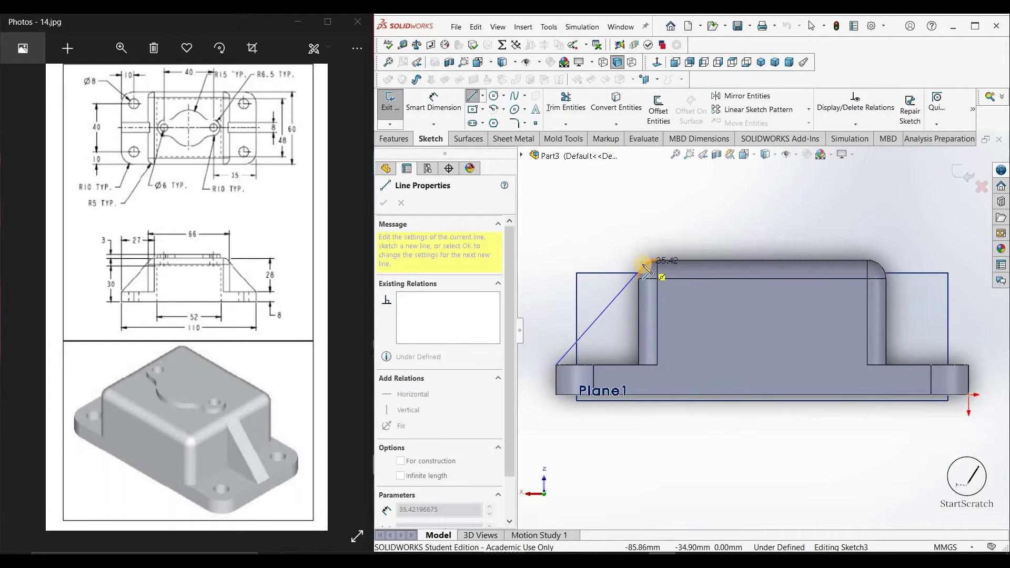
{"action": "left_click", "coordinate": [653, 260]}
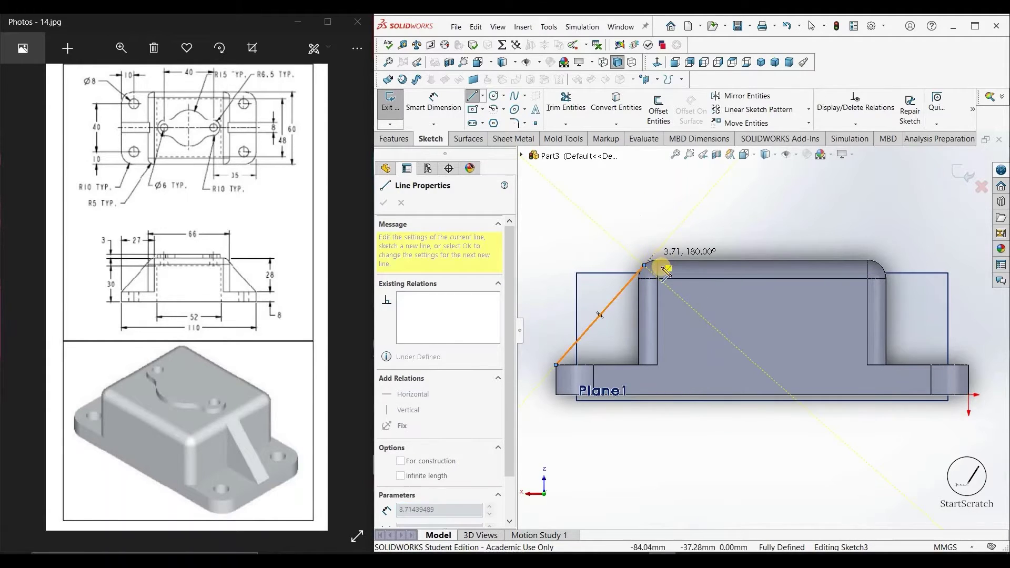
{"action": "left_click", "coordinate": [471, 99]}
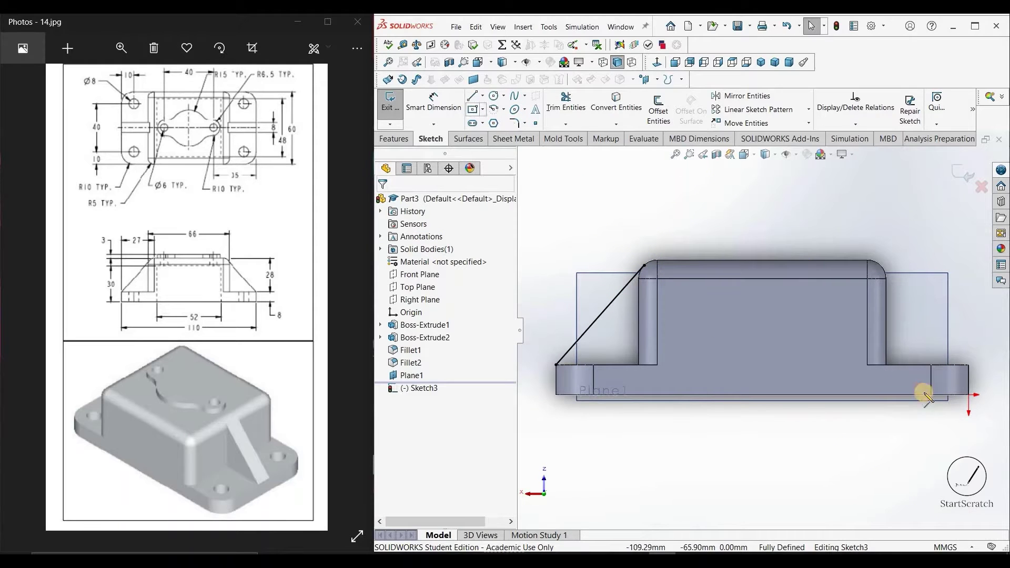
Sketch a matching sloped line about 35 mm long from the plate's upper corner at the origin end to the block's rounded top edge
{"action": "key", "text": "l"}
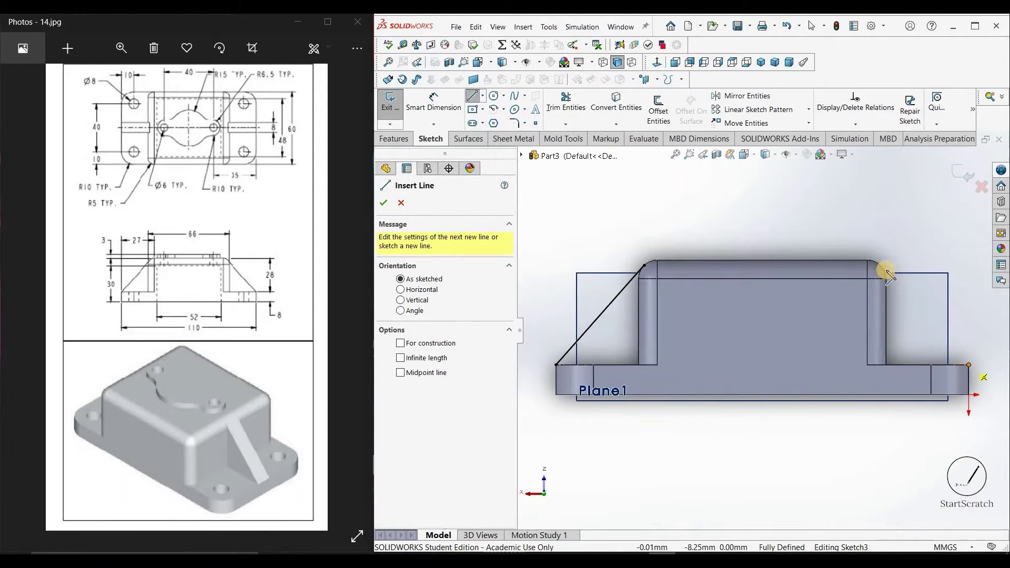
{"action": "left_click", "coordinate": [887, 271]}
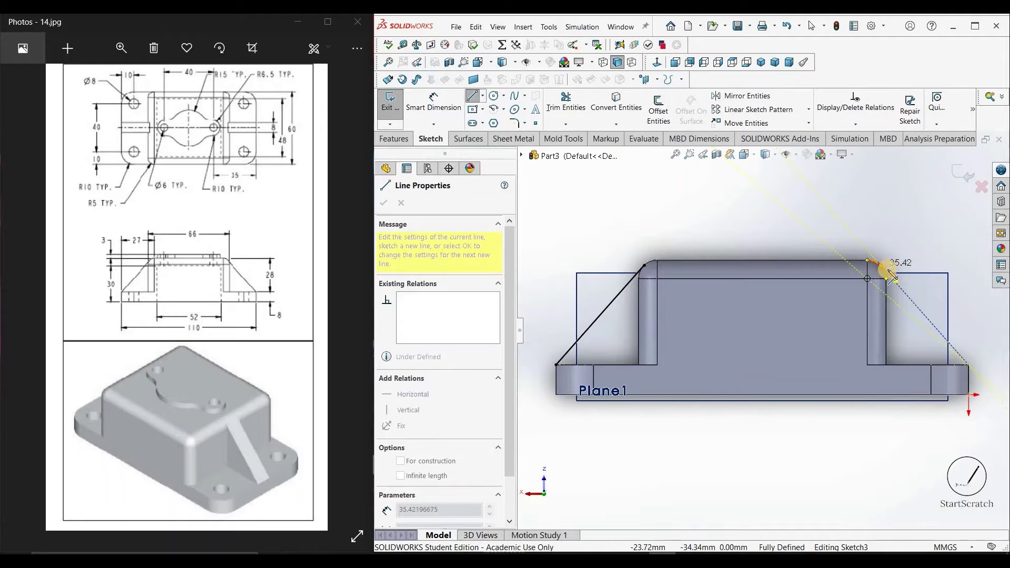
{"action": "left_click", "coordinate": [880, 266]}
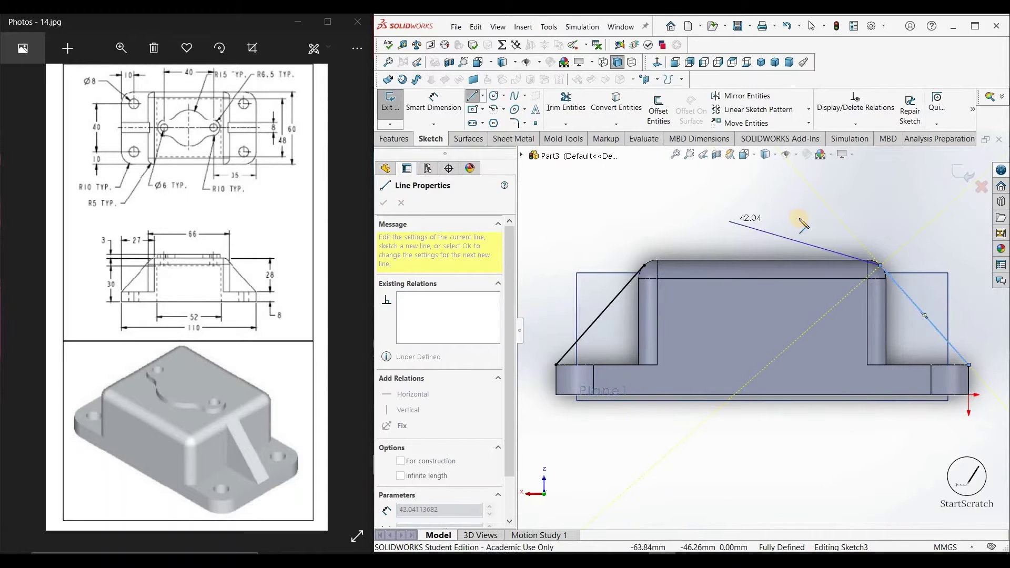
{"action": "key", "text": "Escape"}
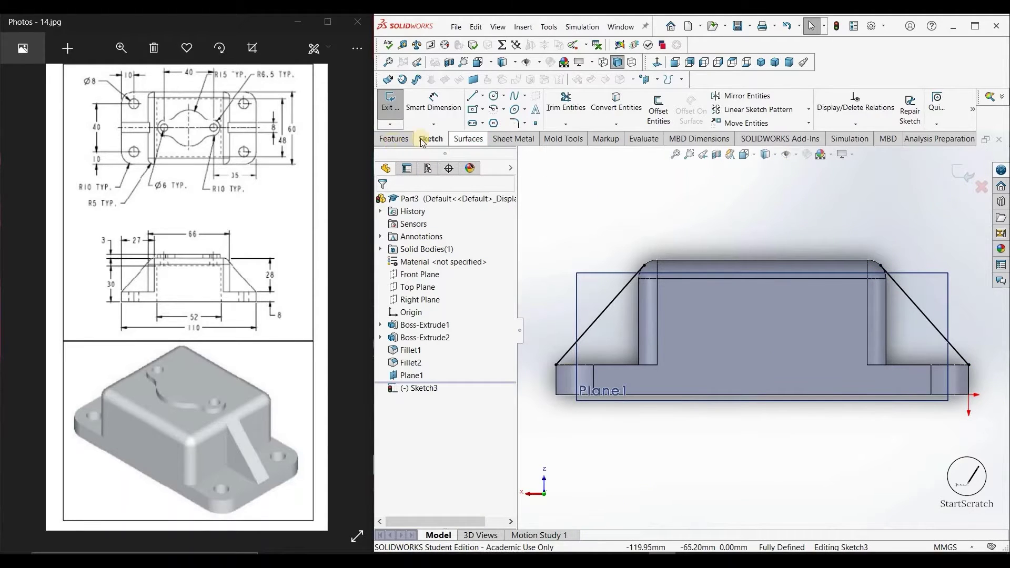
Try to create an 8 mm thick rib on both sides of the sketch plane from the two sloped lines, with the material side flipped
{"action": "left_click", "coordinate": [394, 139]}
{"action": "left_click", "coordinate": [805, 96]}
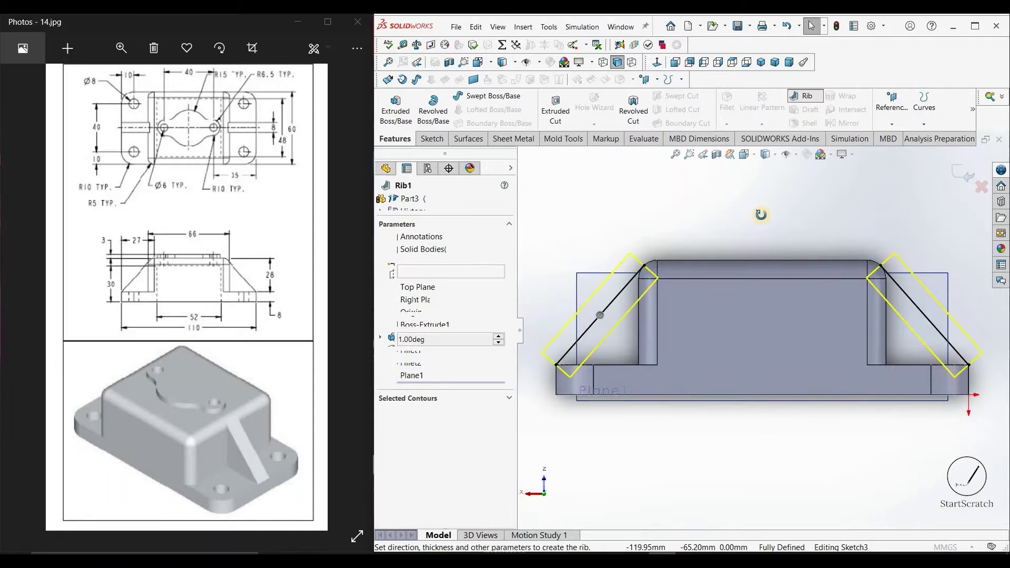
{"action": "left_click", "coordinate": [404, 304]}
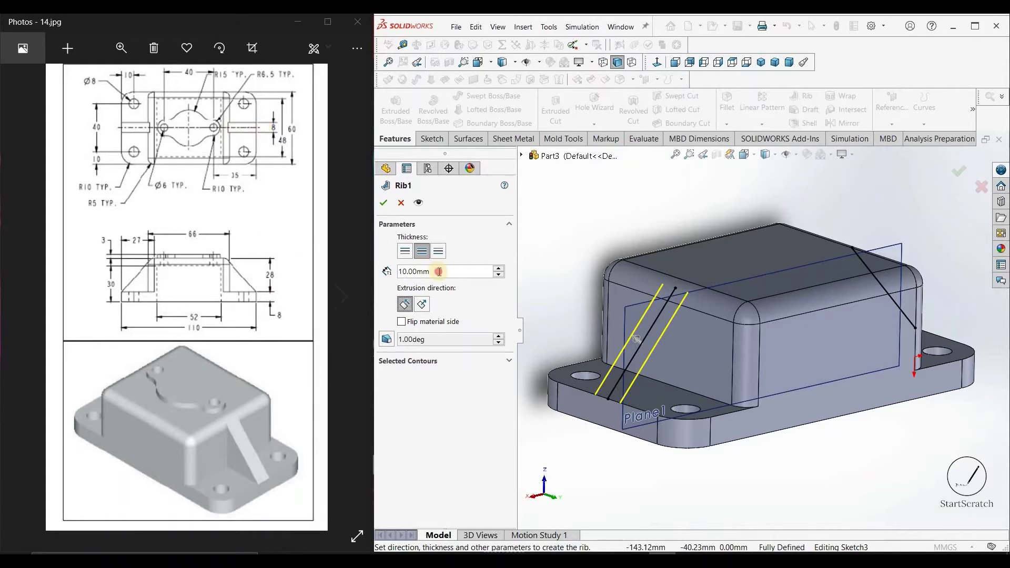
{"action": "type", "text": "8"}
{"action": "key", "text": "Return"}
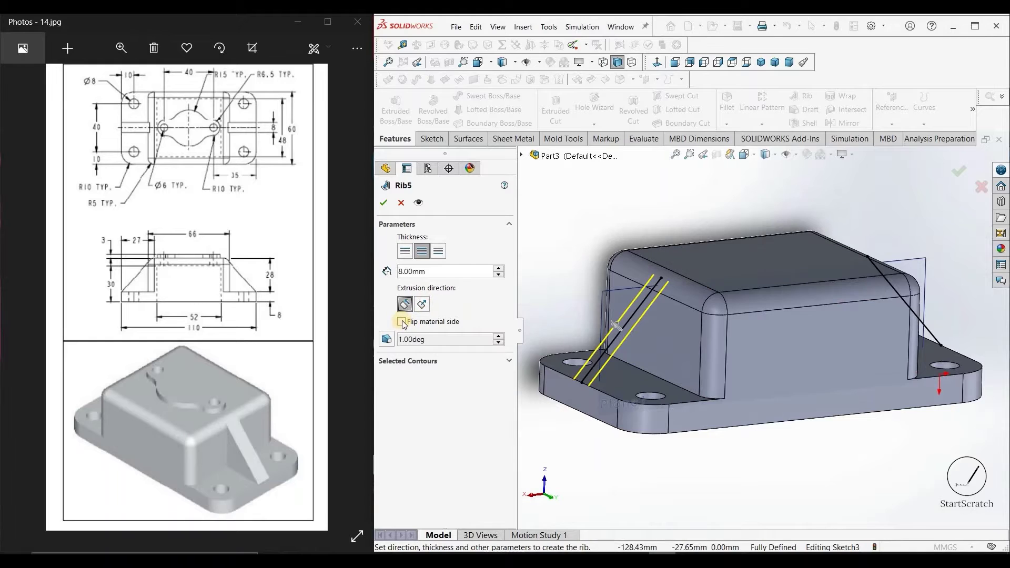
{"action": "left_click", "coordinate": [385, 206]}
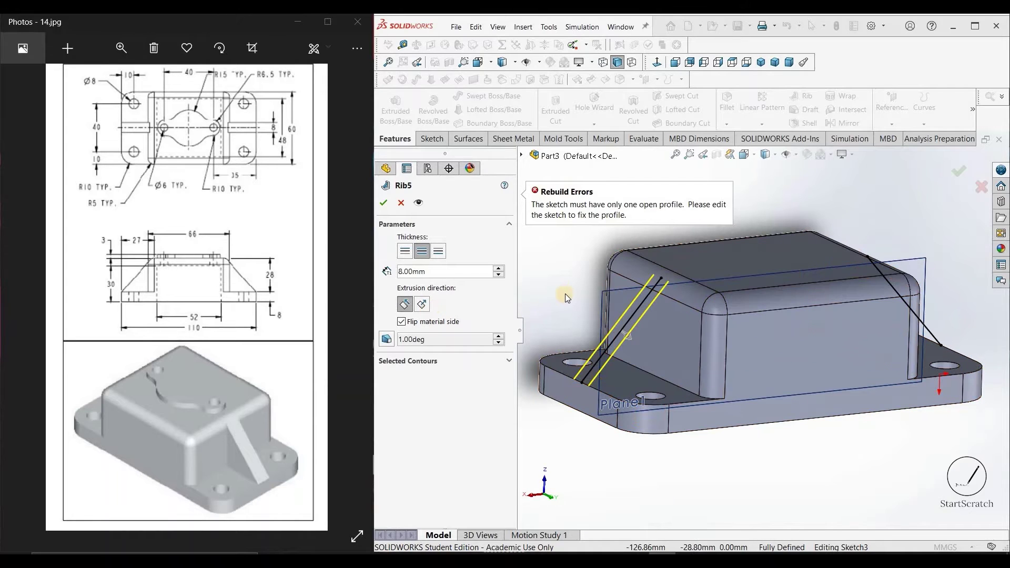
{"action": "scroll", "coordinate": [589, 279], "scroll_direction": "up", "scroll_amount": 2}
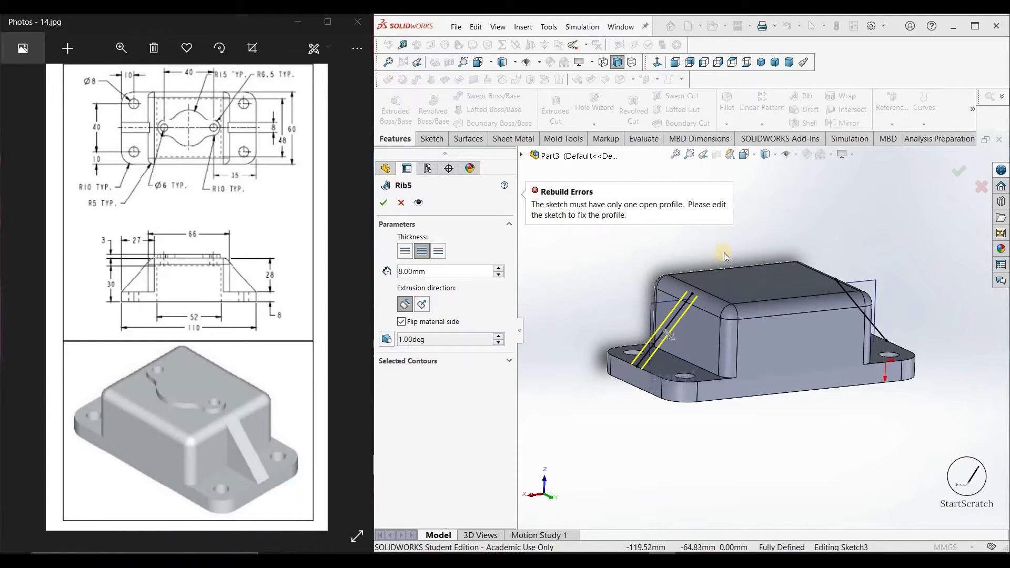
{"action": "scroll", "coordinate": [724, 253], "scroll_direction": "down", "scroll_amount": 1}
{"action": "left_click", "coordinate": [401, 203]}
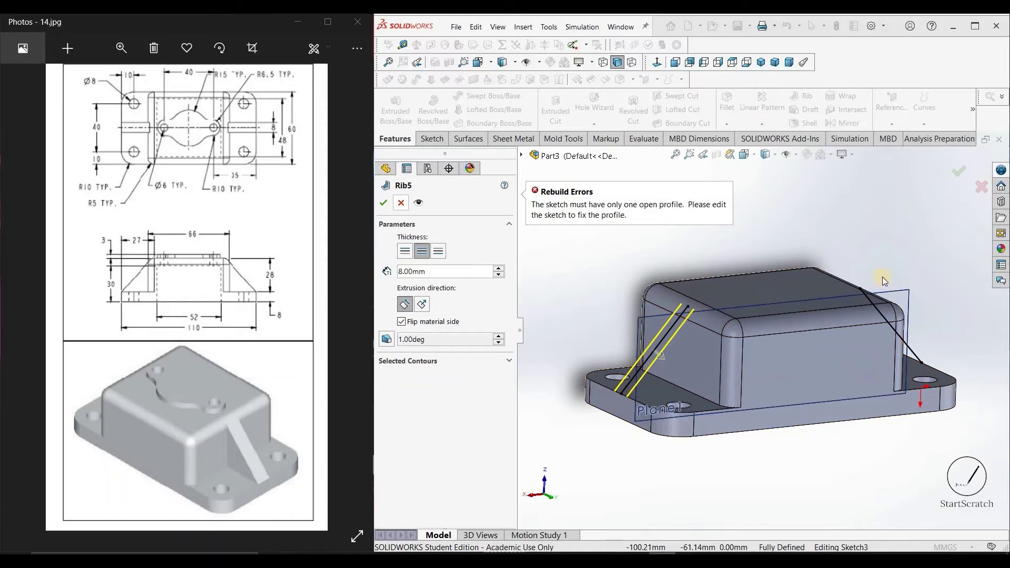
Delete the sloped sketch line at the origin end of the plate
{"action": "middle_click_drag", "start_coordinate": [865, 270], "coordinate": [853, 267]}
{"action": "middle_click_drag", "start_coordinate": [916, 348], "coordinate": [916, 343]}
{"action": "left_click", "coordinate": [916, 342]}
{"action": "key", "text": "BackSpace"}
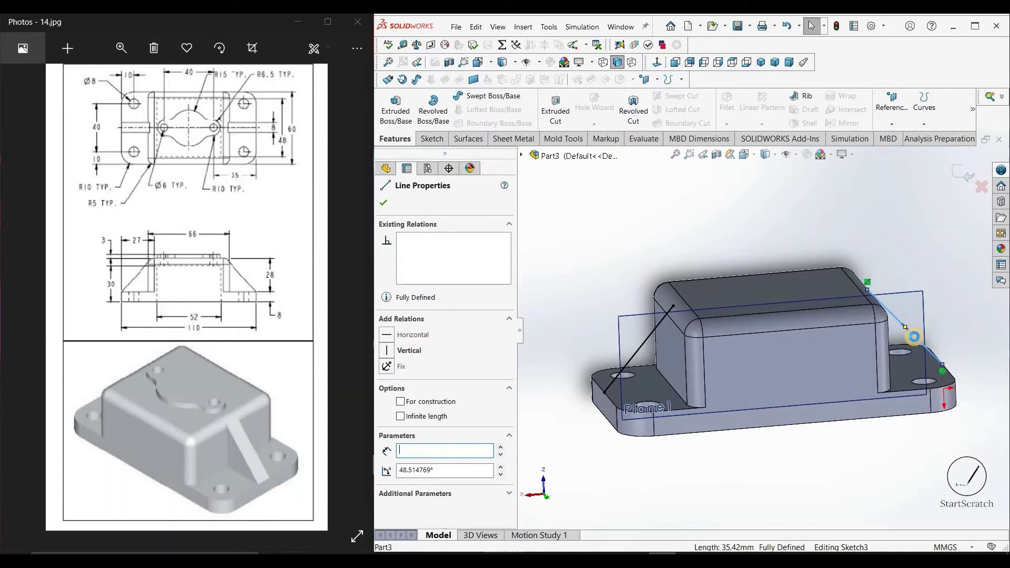
{"action": "key", "text": "Escape"}
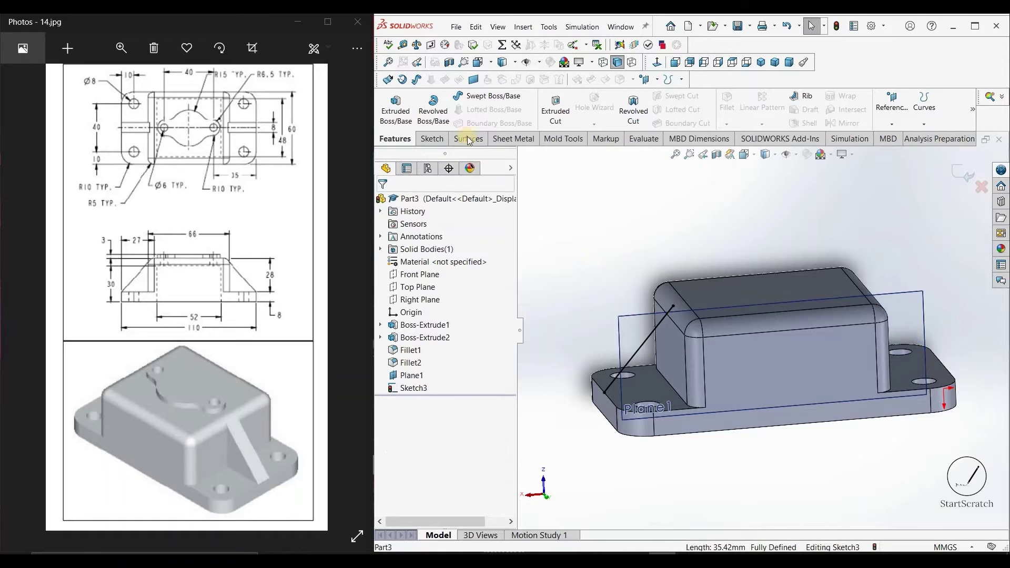
Create a rib from the remaining sloped line, 8 mm thick on both sides of the plane, with the material side flipped
{"action": "left_click", "coordinate": [801, 96]}
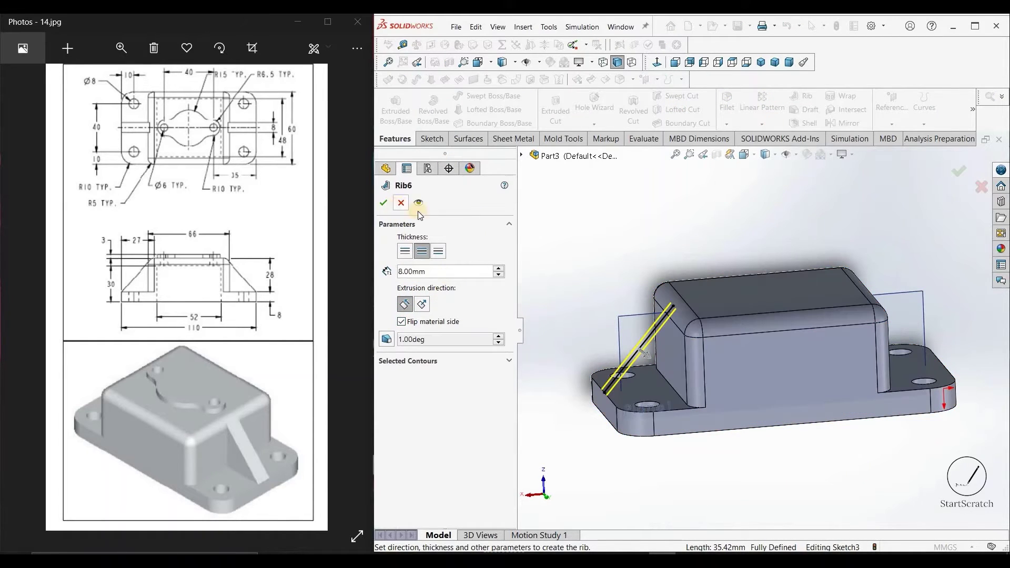
{"action": "left_click", "coordinate": [384, 203]}
On the middle reference plane, sketch a sloped line about 35 mm long from the plate's upper corner at the origin end to the block's rounded top edge
{"action": "middle_click_drag", "start_coordinate": [765, 227], "coordinate": [886, 328]}
{"action": "left_click", "coordinate": [901, 327]}
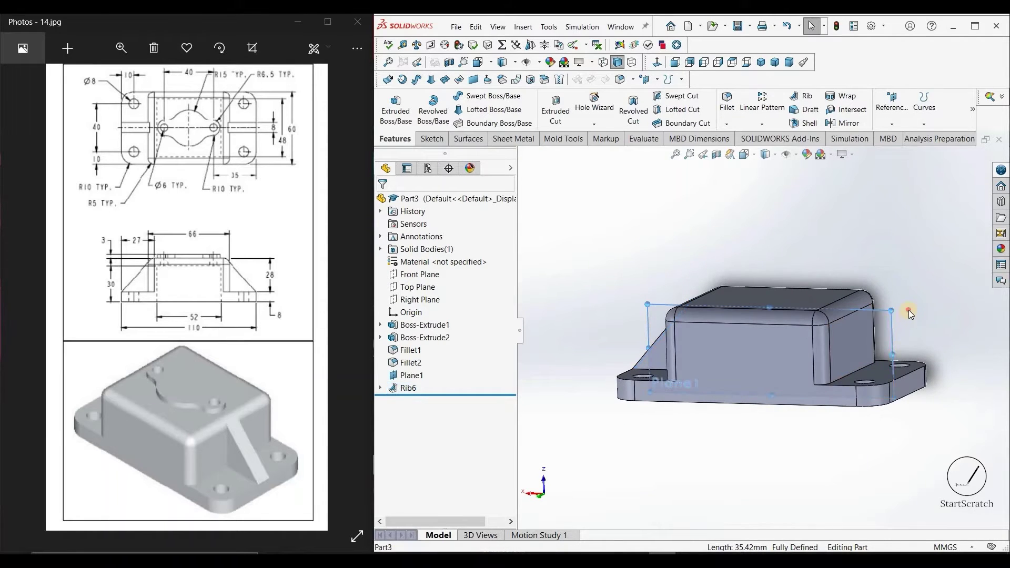
{"action": "right_click", "coordinate": [908, 310]}
{"action": "left_click", "coordinate": [901, 297]}
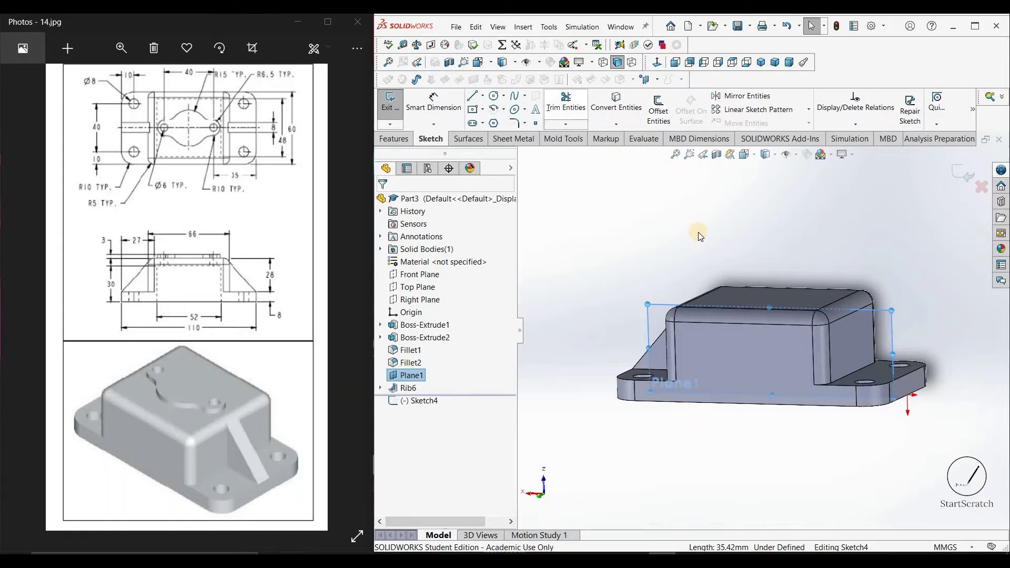
{"action": "key", "text": "space"}
{"action": "left_click", "coordinate": [674, 345]}
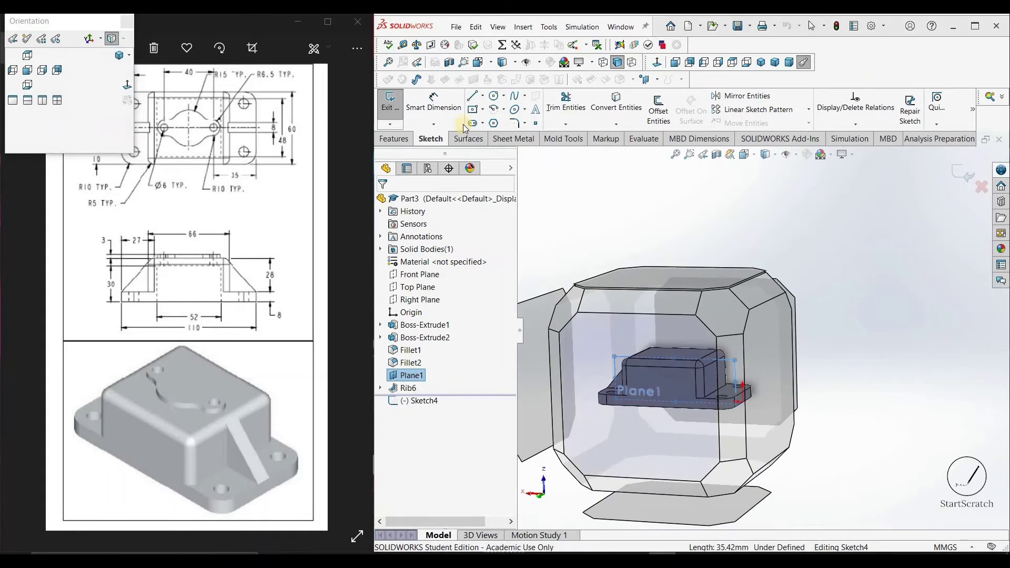
{"action": "key", "text": "l"}
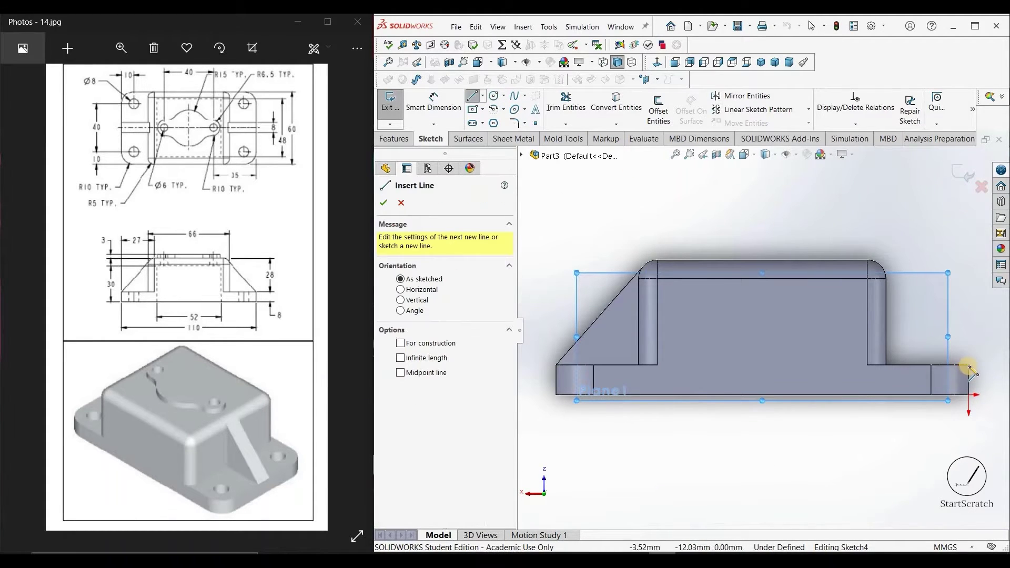
{"action": "left_click", "coordinate": [880, 266]}
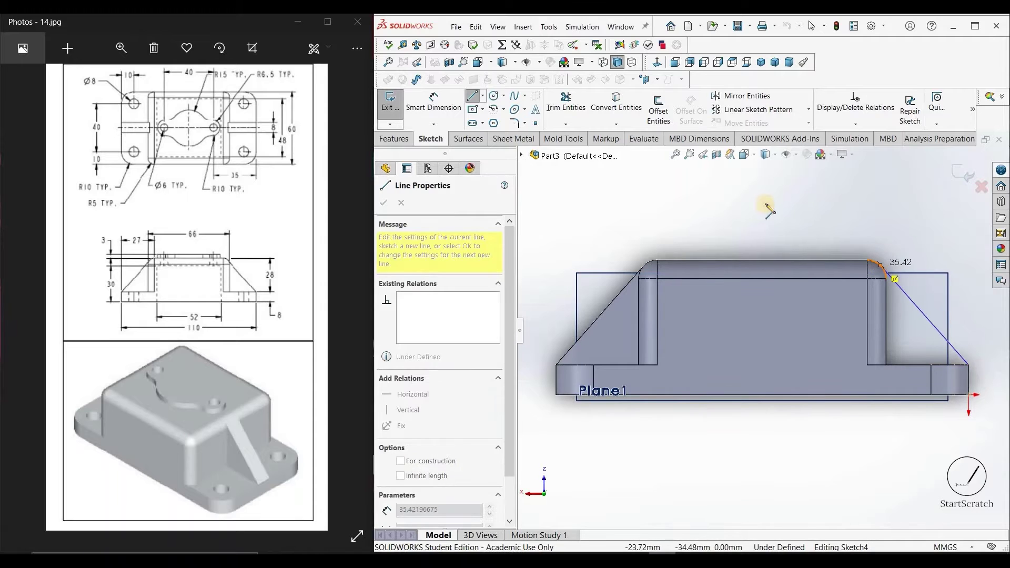
{"action": "key", "text": "space"}
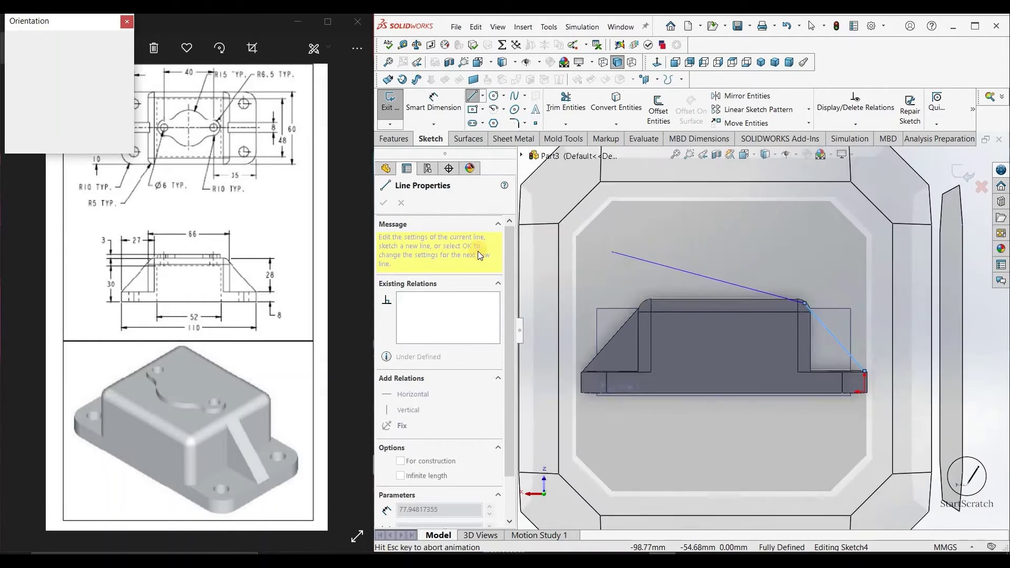
{"action": "key", "text": "Escape"}
{"action": "key", "text": "Escape"}
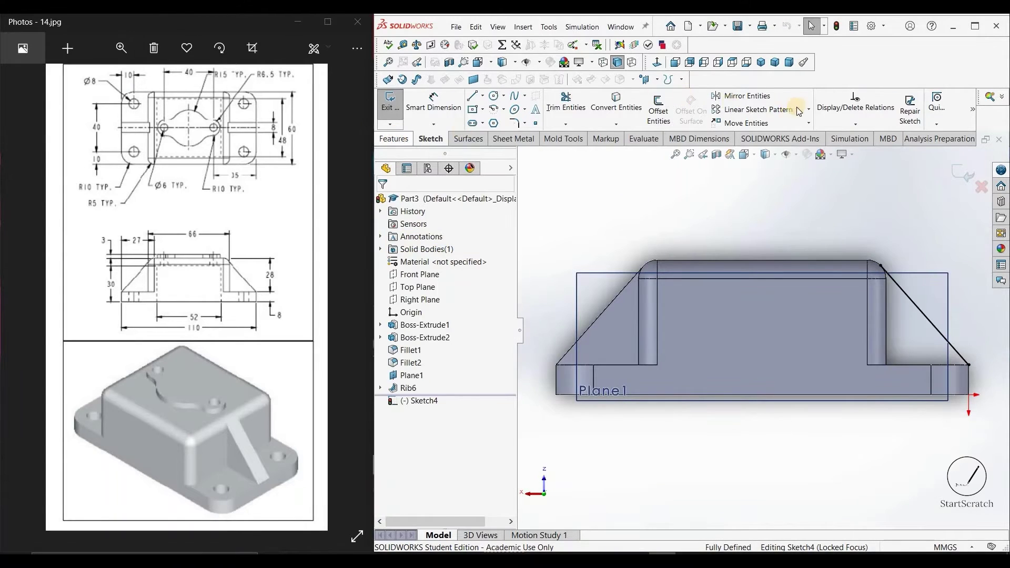
Create a rib from the sloped line at the origin end of the plate and hide the middle reference plane
{"action": "left_click", "coordinate": [394, 138]}
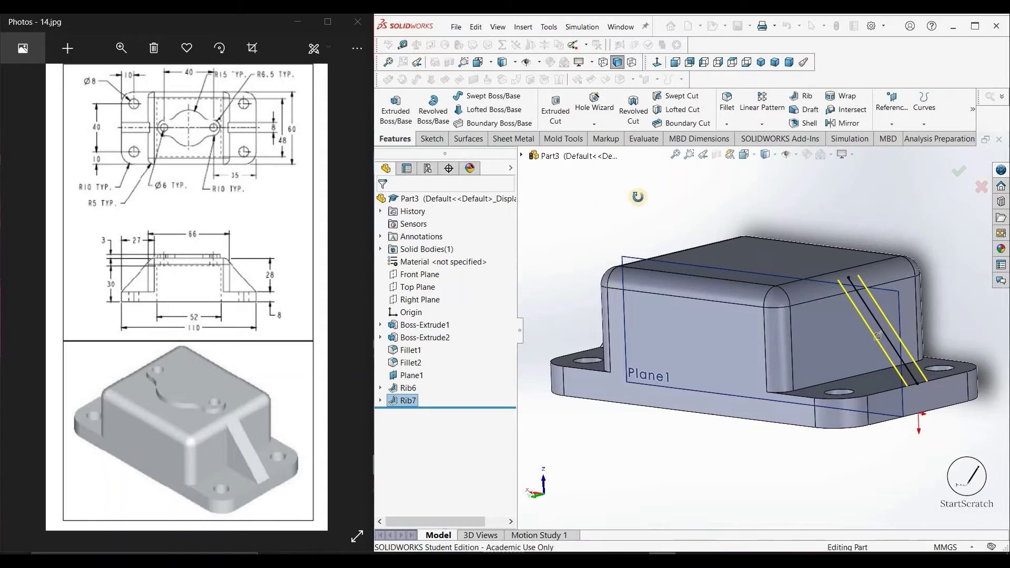
{"action": "middle_click_drag", "start_coordinate": [763, 194], "coordinate": [583, 313]}
{"action": "right_click", "coordinate": [583, 314]}
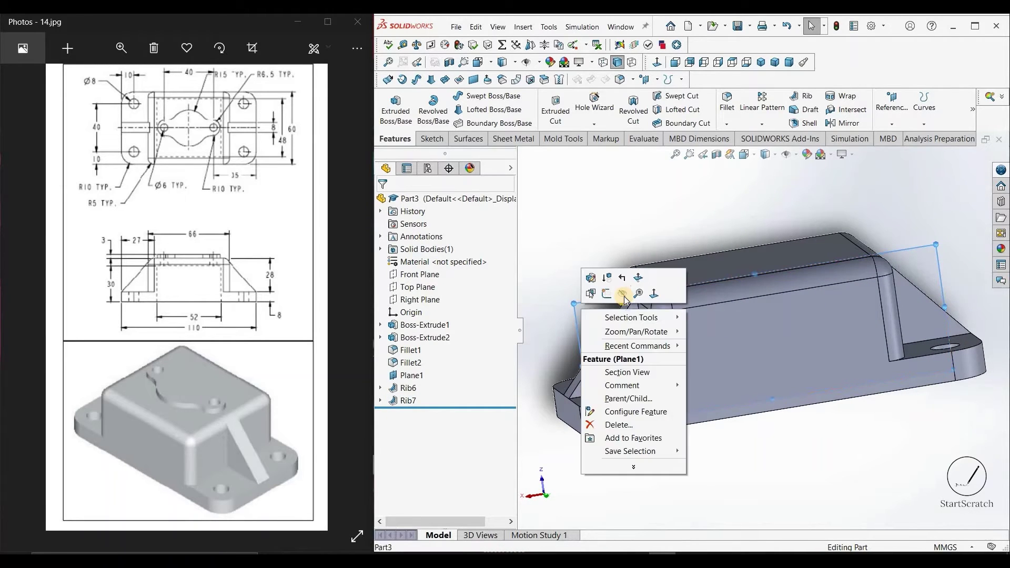
{"action": "left_click", "coordinate": [621, 274]}
{"action": "middle_click_drag", "start_coordinate": [765, 270], "coordinate": [252, 372]}
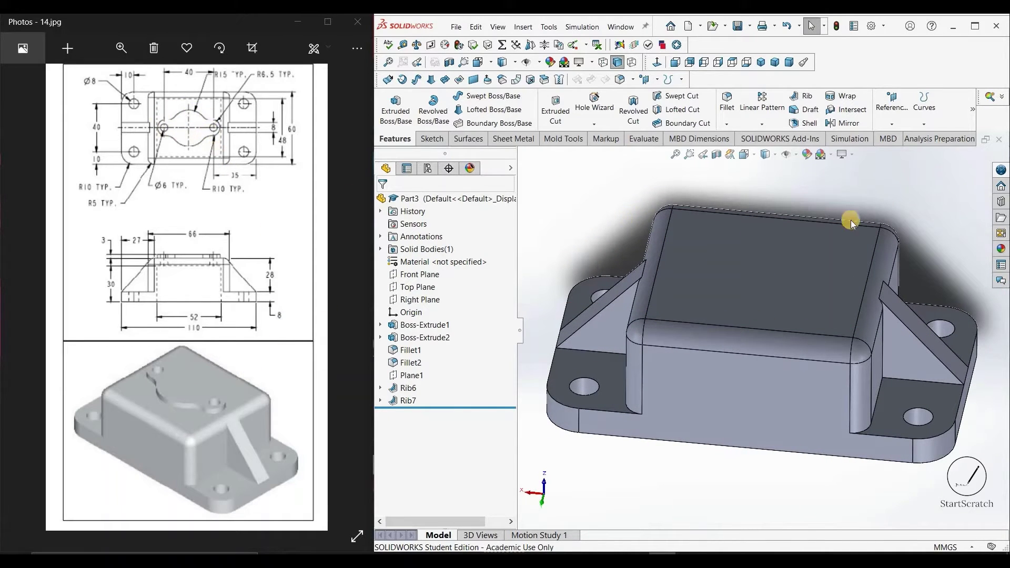
Start a sketch on the base plate's underside and draw horizontal and vertical centerlines through the middle of the face
{"action": "middle_click_drag", "start_coordinate": [771, 180], "coordinate": [748, 285]}
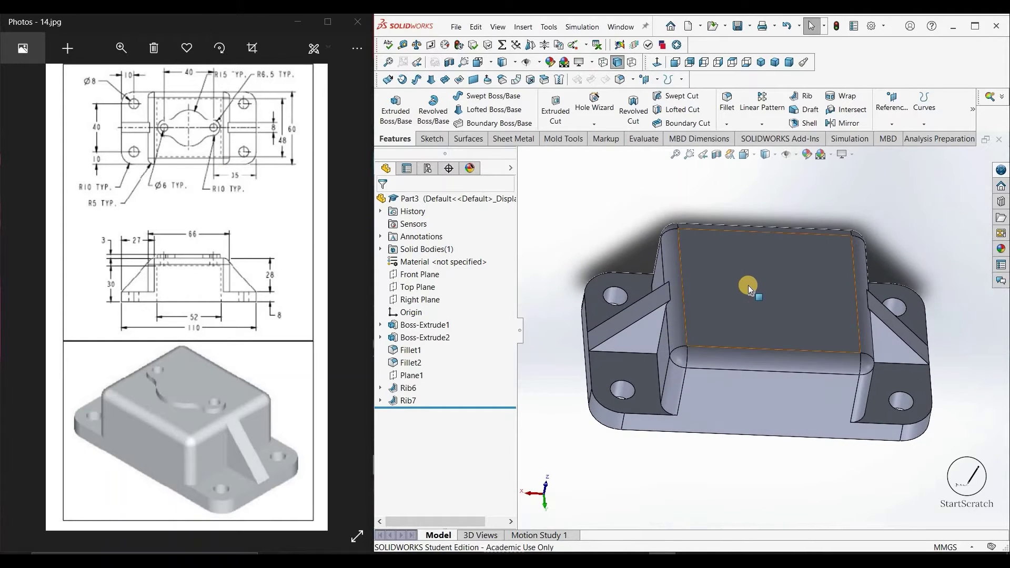
{"action": "left_click", "coordinate": [748, 285]}
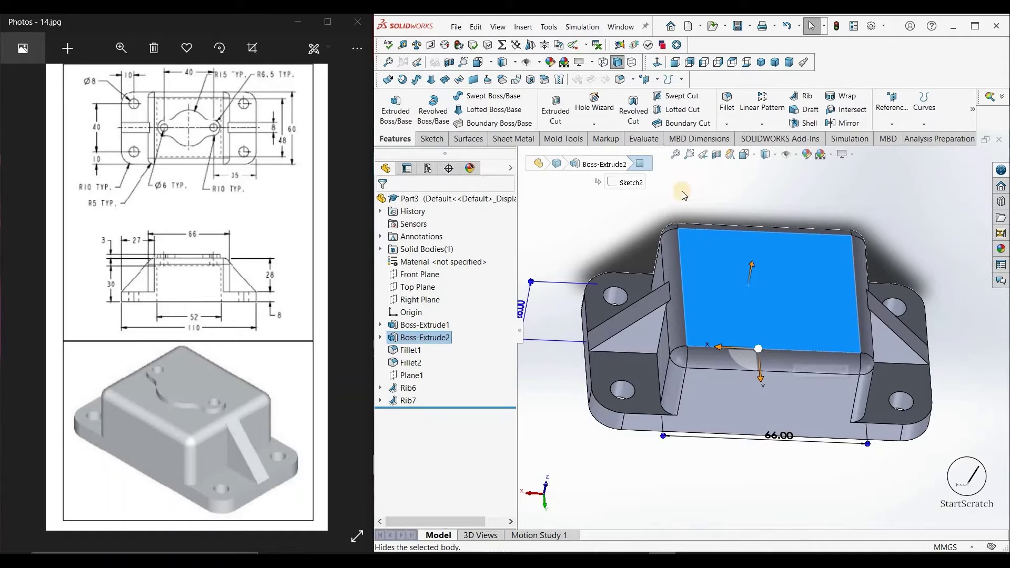
{"action": "left_click", "coordinate": [758, 219]}
{"action": "mouse_move", "coordinate": [758, 219]}
{"action": "middle_mouse_down"}
{"action": "mouse_move", "coordinate": [742, 334]}
{"action": "mouse_move", "coordinate": [834, 320]}
{"action": "mouse_move", "coordinate": [768, 323]}
{"action": "middle_mouse_up"}
{"action": "left_click", "coordinate": [768, 324]}
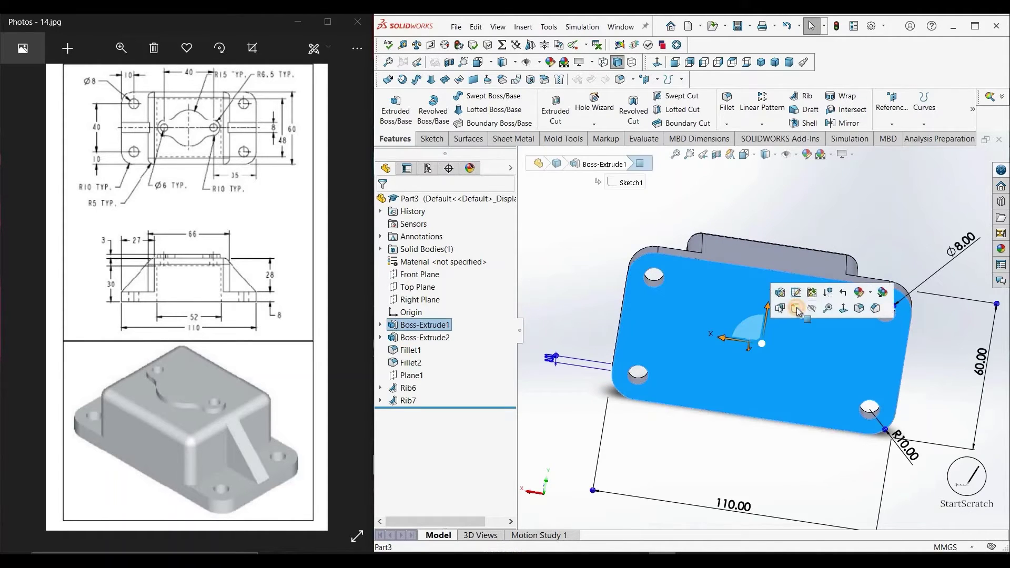
{"action": "left_click", "coordinate": [796, 309]}
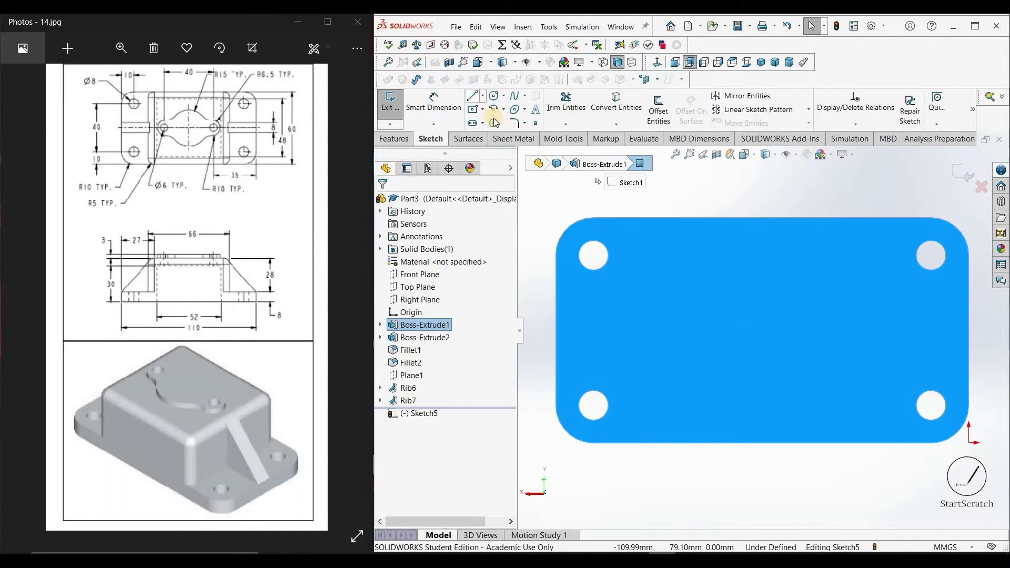
{"action": "left_click", "coordinate": [483, 95]}
{"action": "left_click", "coordinate": [507, 119]}
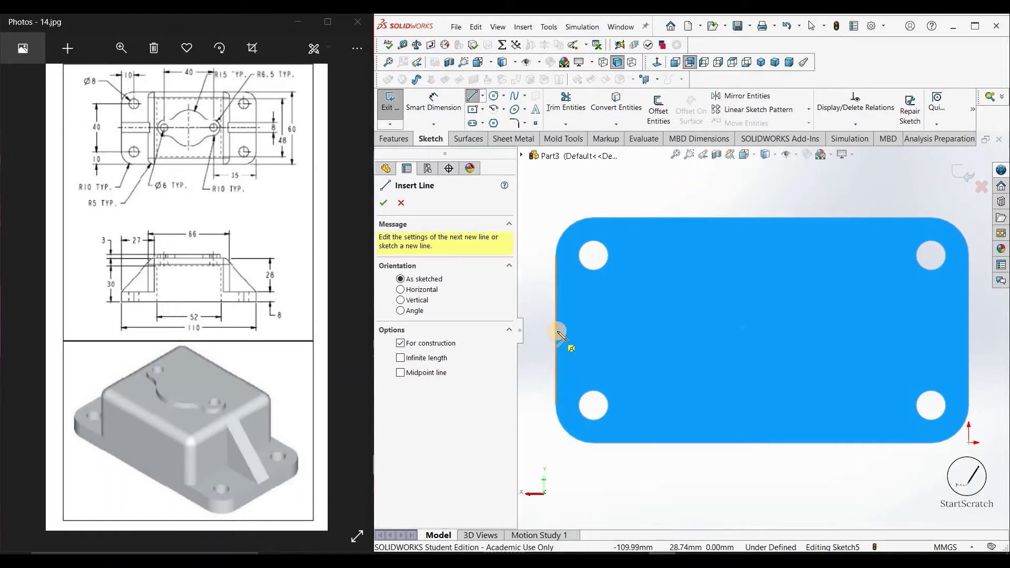
{"action": "left_click", "coordinate": [966, 330]}
Draw a center rectangle on the intersection of the centerlines and dimension it 55 mm long and 48 mm wide
{"action": "left_click", "coordinate": [762, 330]}
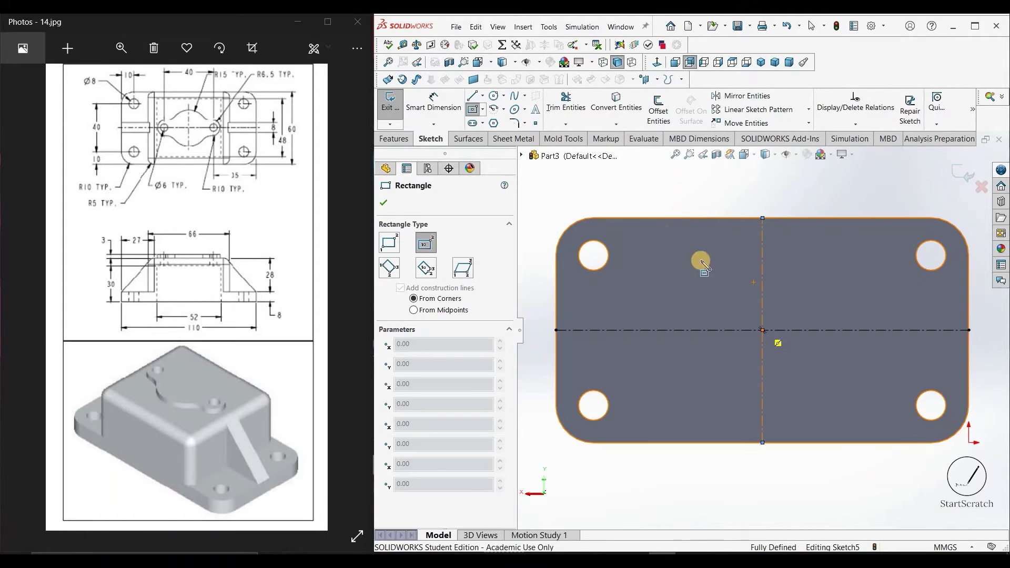
{"action": "left_click", "coordinate": [702, 268]}
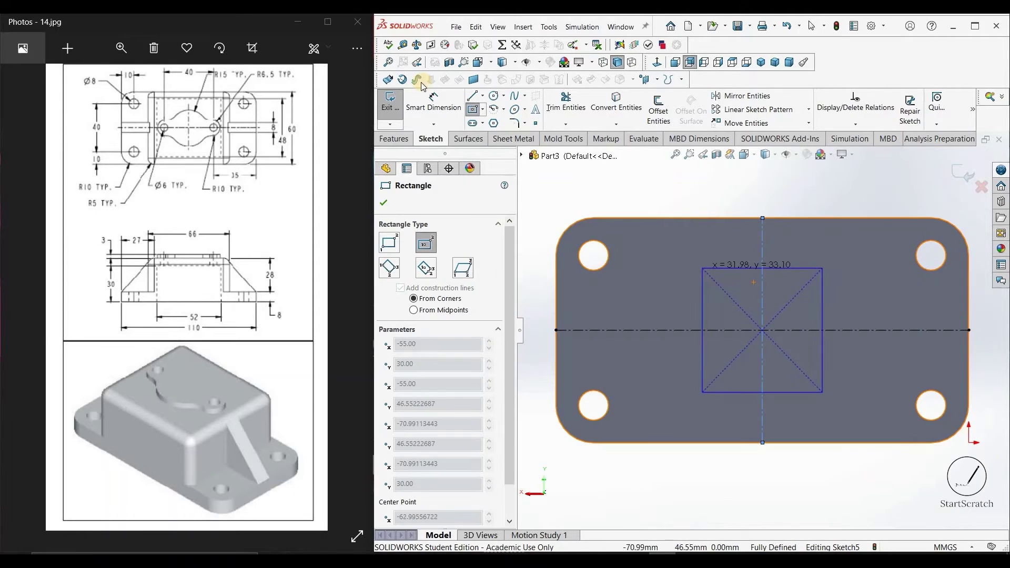
{"action": "left_click", "coordinate": [427, 97]}
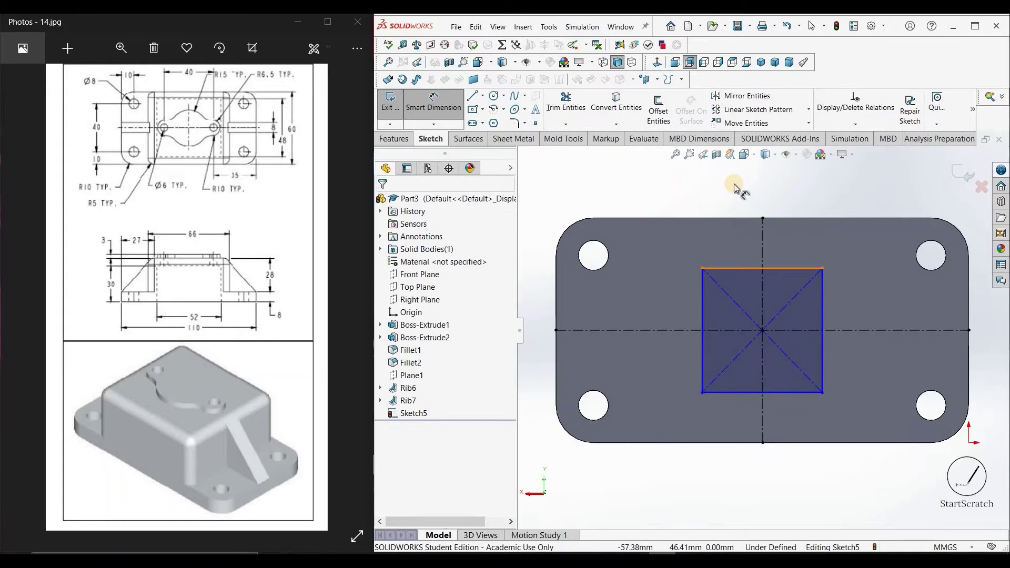
{"action": "left_click", "coordinate": [734, 184]}
{"action": "type", "text": "55"}
{"action": "key", "text": "Return"}
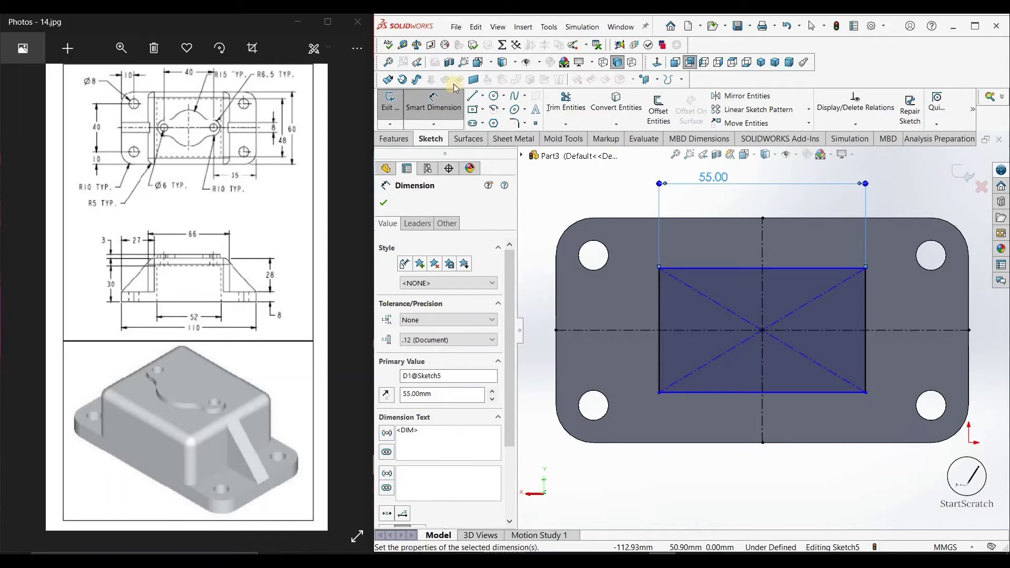
{"action": "left_click", "coordinate": [658, 295]}
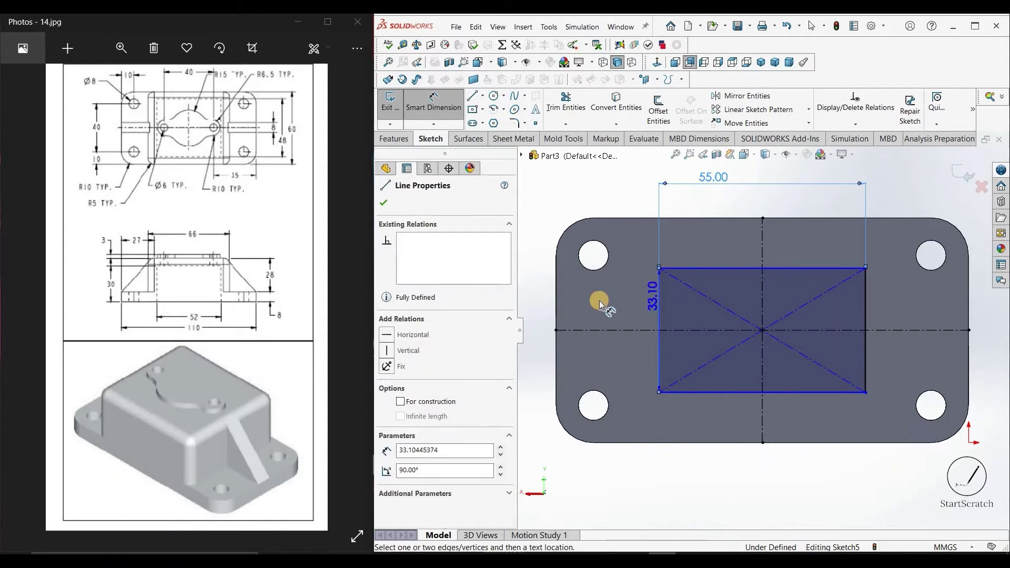
{"action": "left_click", "coordinate": [598, 301]}
{"action": "type", "text": "48"}
{"action": "key", "text": "Return"}
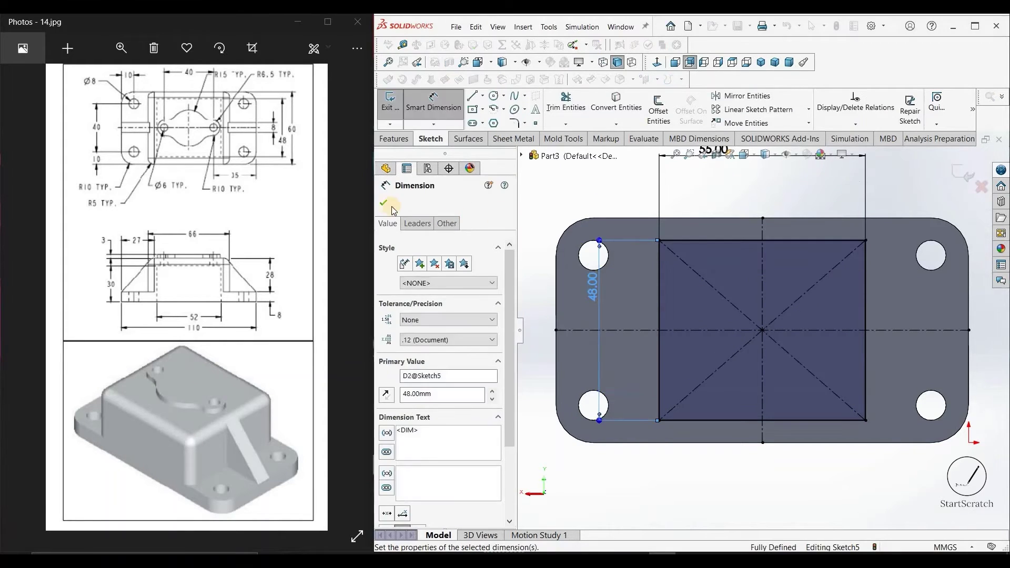
{"action": "key", "text": "Escape"}
Cut-extrude the rectangle into the block with a blind depth of 30 mm
{"action": "left_click", "coordinate": [406, 142]}
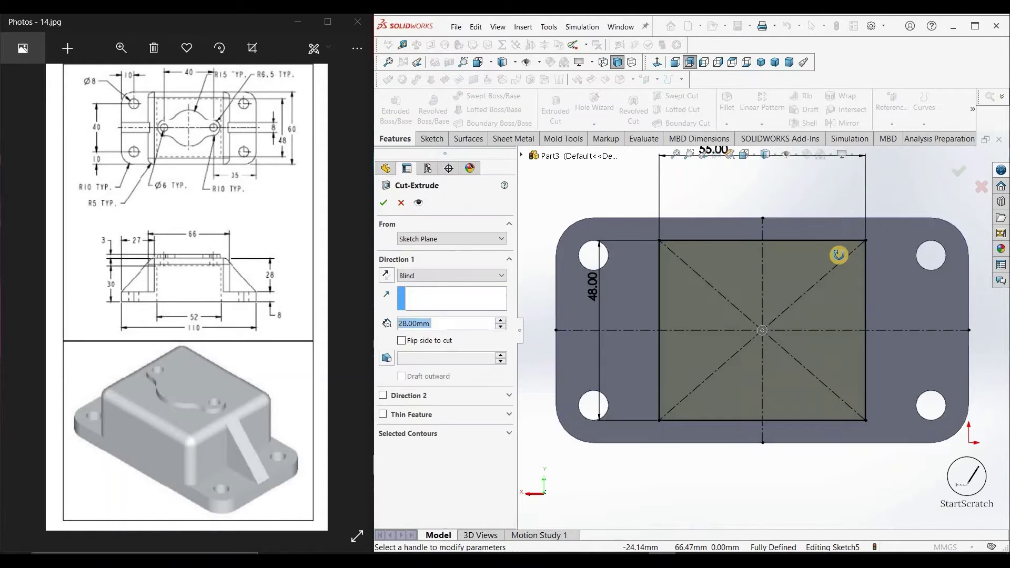
{"action": "middle_click_drag", "start_coordinate": [839, 255], "coordinate": [885, 345]}
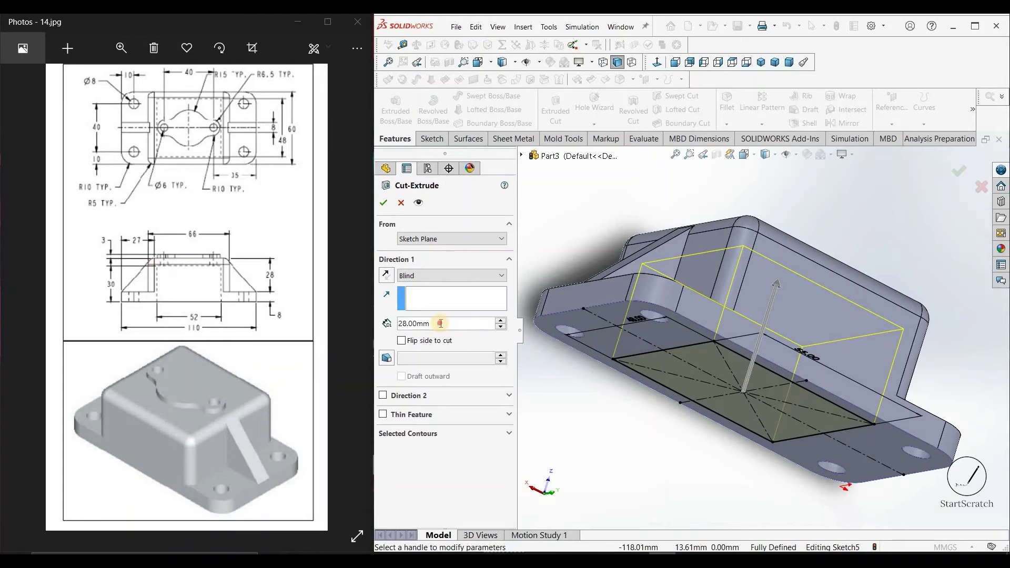
{"action": "type", "text": "30"}
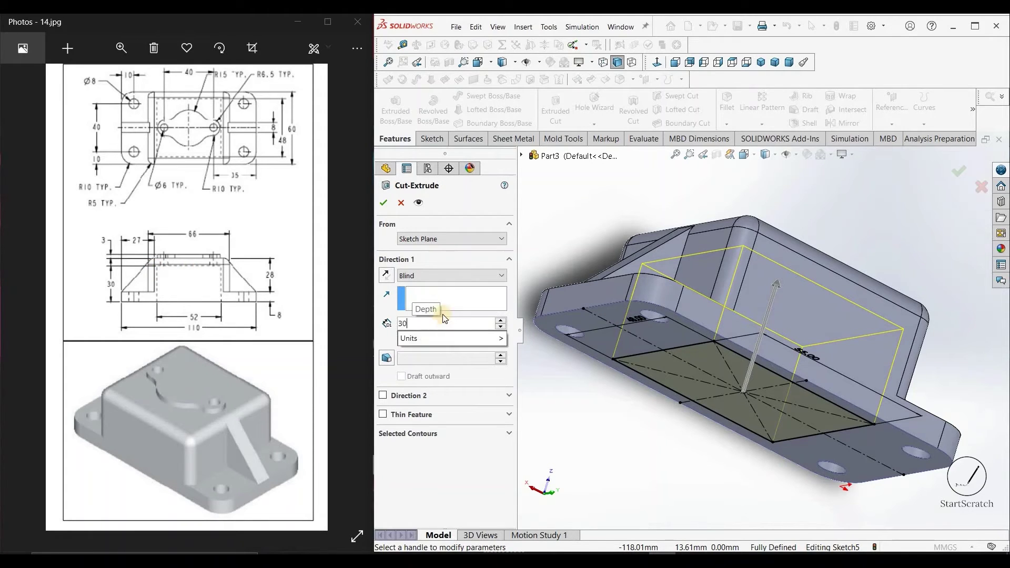
{"action": "key", "text": "Return"}
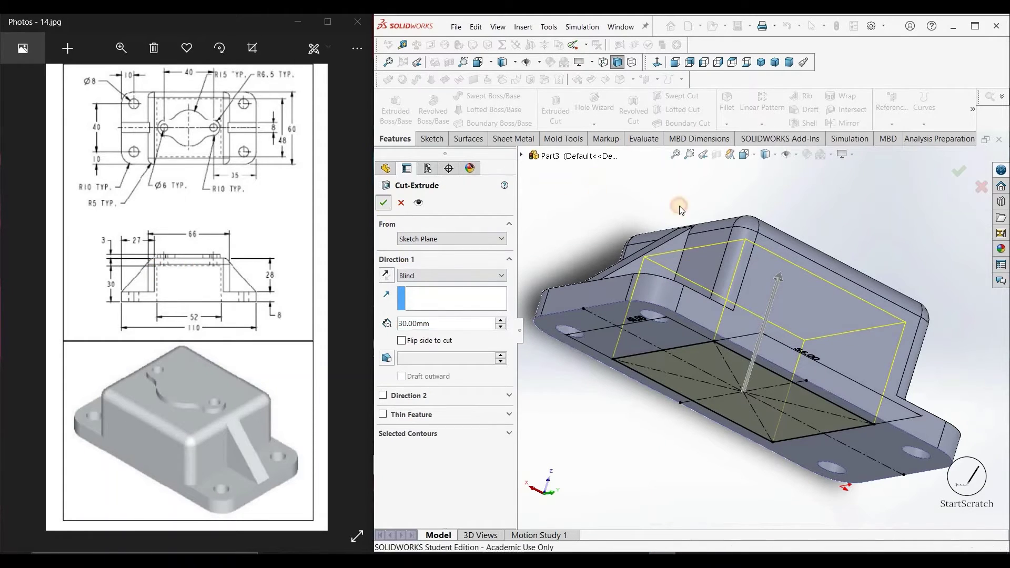
{"action": "left_click", "coordinate": [383, 202]}
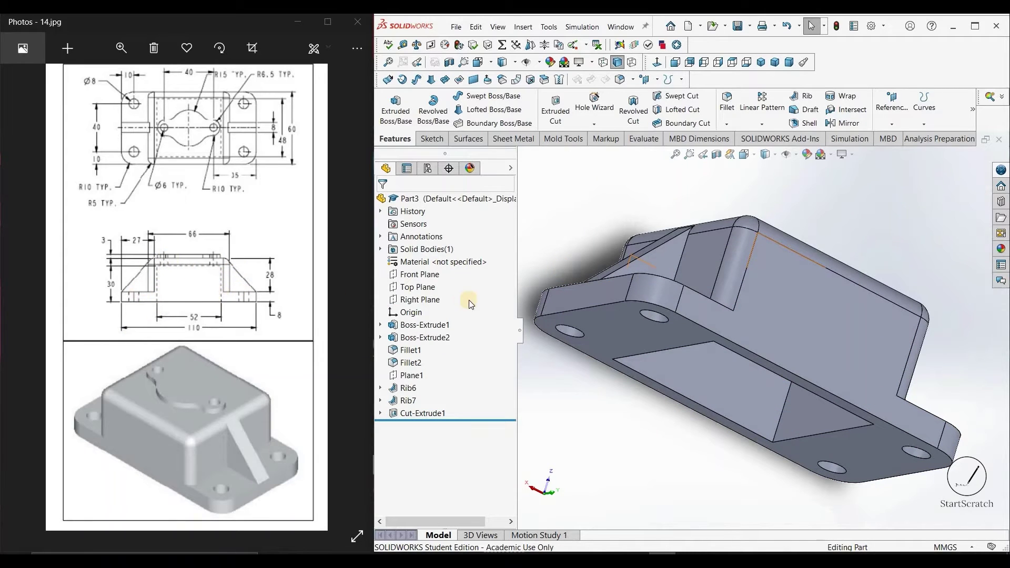
Start a sketch on the block's top face and draw horizontal and vertical centerlines between the midpoints of its edges
{"action": "mouse_move", "coordinate": [813, 282]}
{"action": "middle_mouse_down"}
{"action": "mouse_move", "coordinate": [807, 234]}
{"action": "mouse_move", "coordinate": [737, 264]}
{"action": "mouse_move", "coordinate": [785, 276]}
{"action": "mouse_move", "coordinate": [816, 266]}
{"action": "middle_mouse_up"}
{"action": "left_click", "coordinate": [817, 266]}
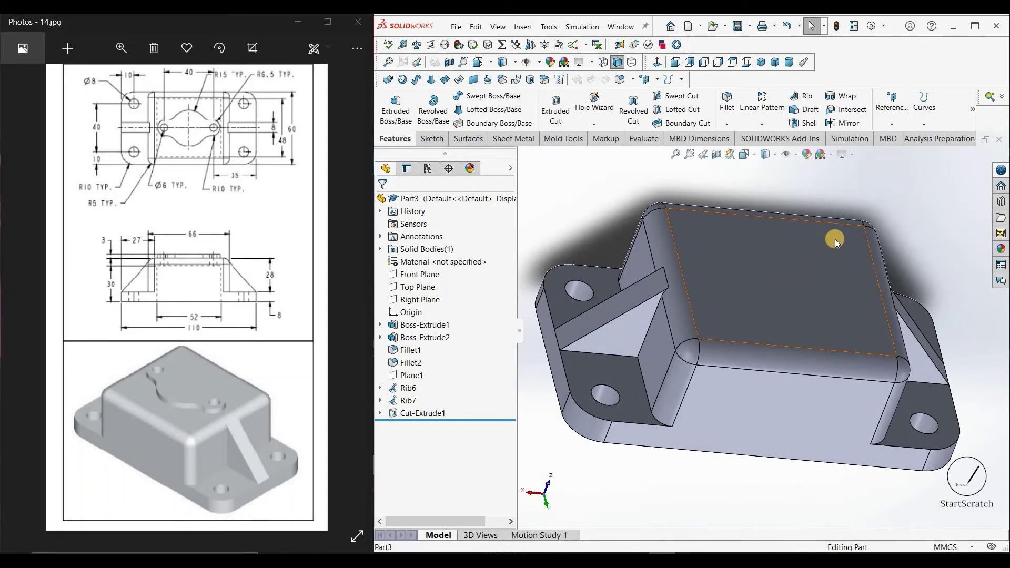
{"action": "left_click", "coordinate": [834, 231]}
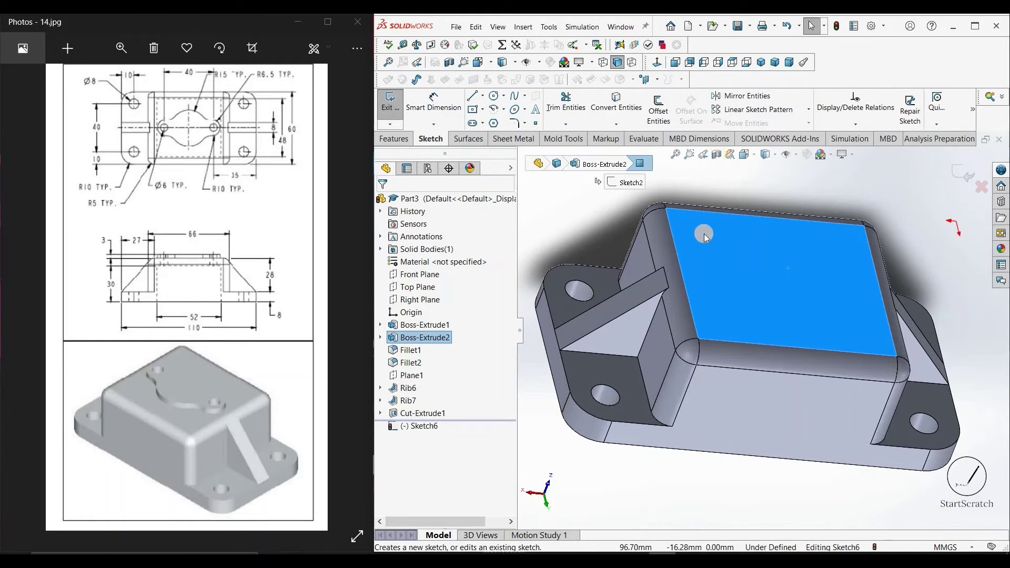
{"action": "key", "text": "space"}
{"action": "left_click", "coordinate": [729, 295]}
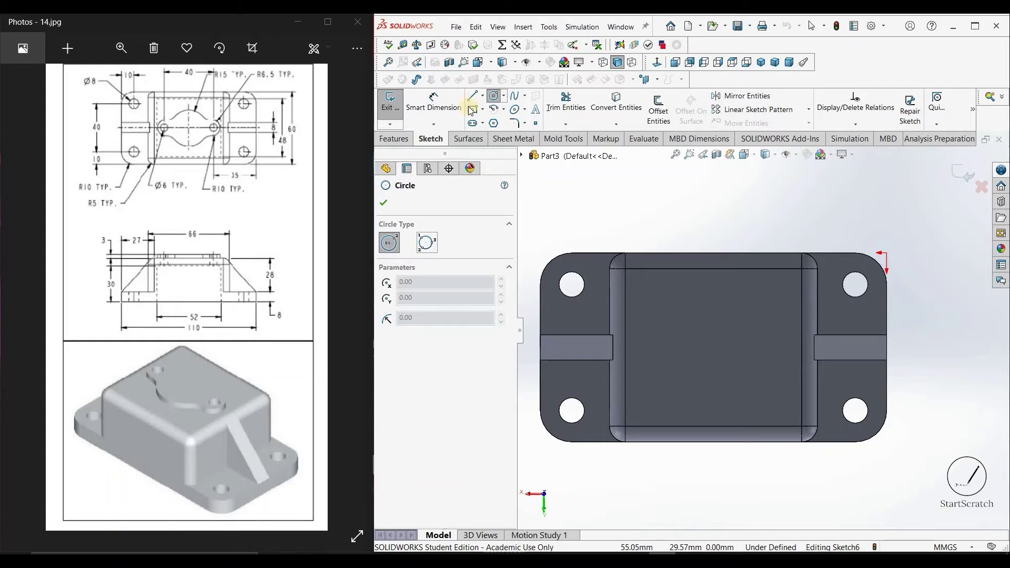
{"action": "left_click", "coordinate": [482, 96]}
{"action": "left_click", "coordinate": [499, 118]}
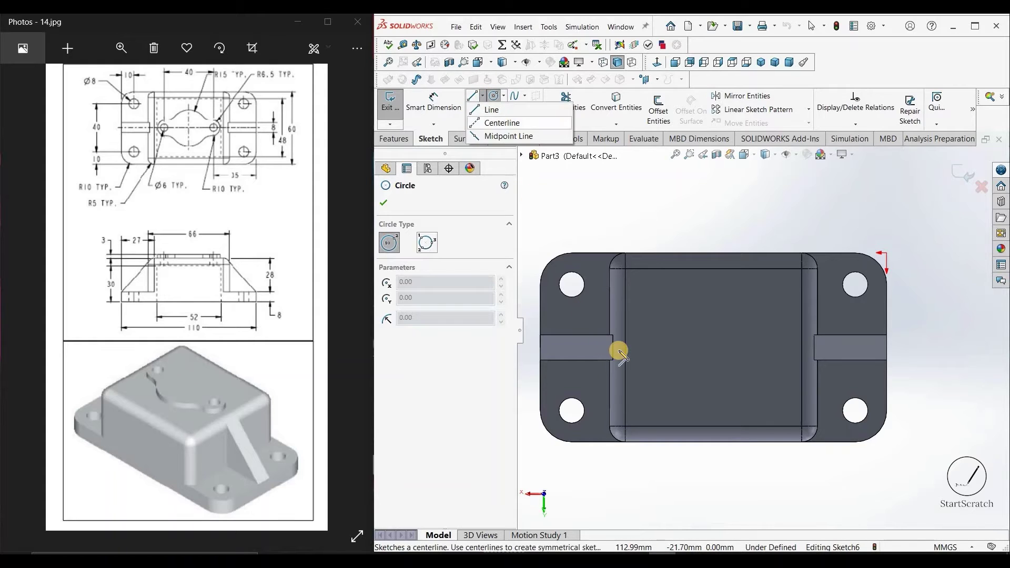
{"action": "left_click", "coordinate": [802, 347]}
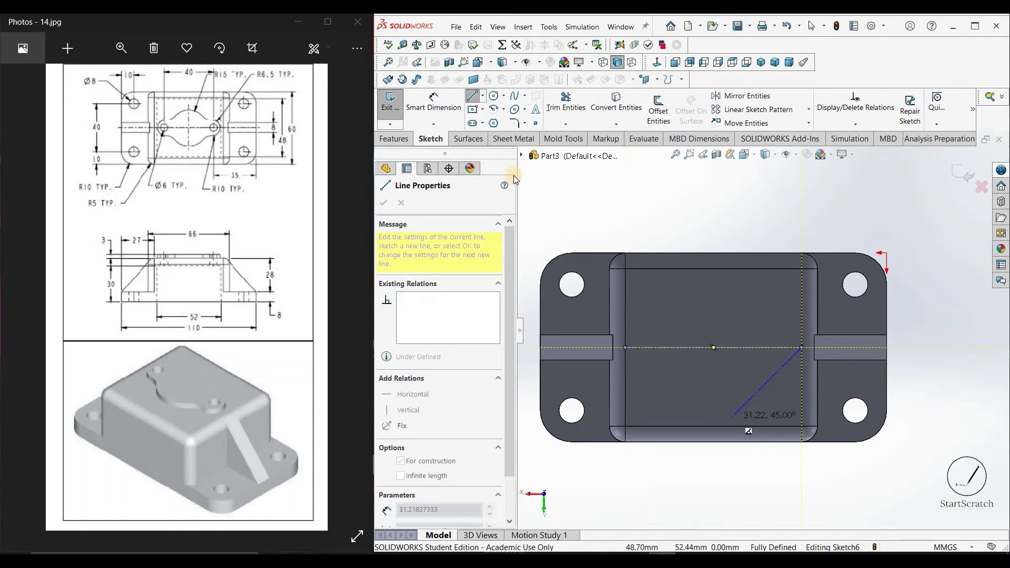
{"action": "key", "text": "Escape"}
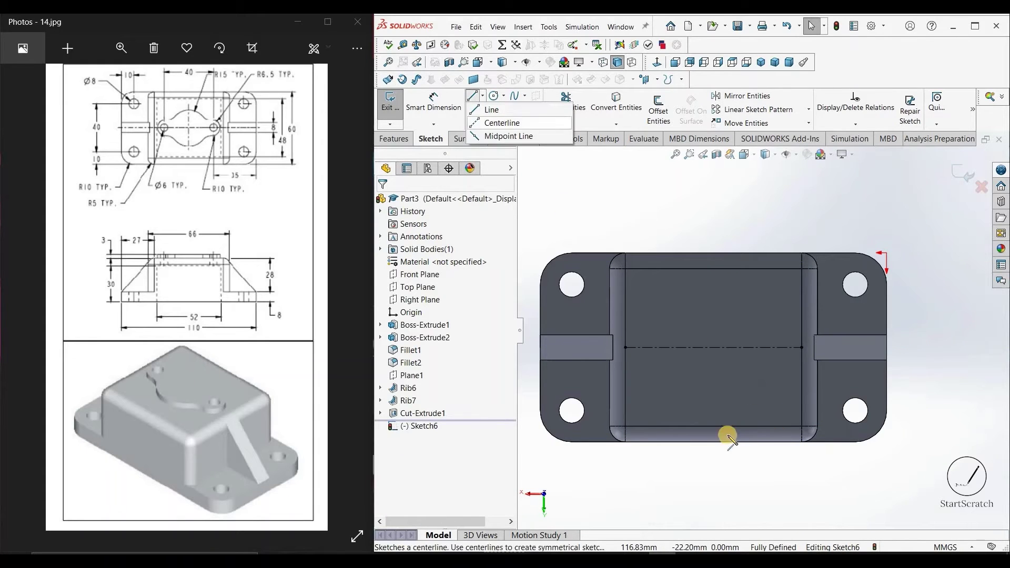
{"action": "left_click", "coordinate": [713, 270]}
{"action": "left_click", "coordinate": [713, 426]}
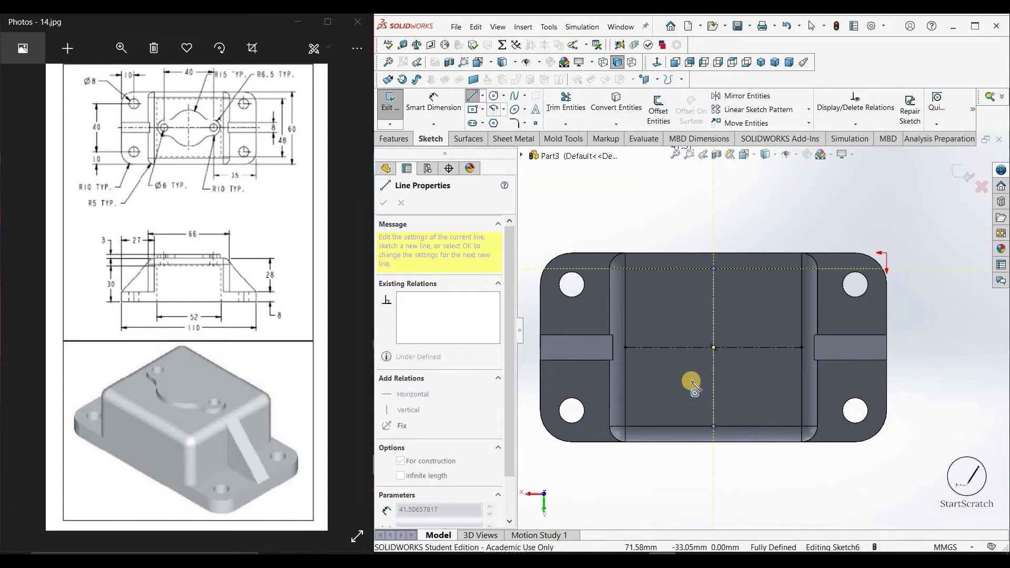
Draw a circle about 15 mm in diameter at the centerline intersection and one about 8 mm on each side along the horizontal centerline
{"action": "left_click", "coordinate": [714, 347]}
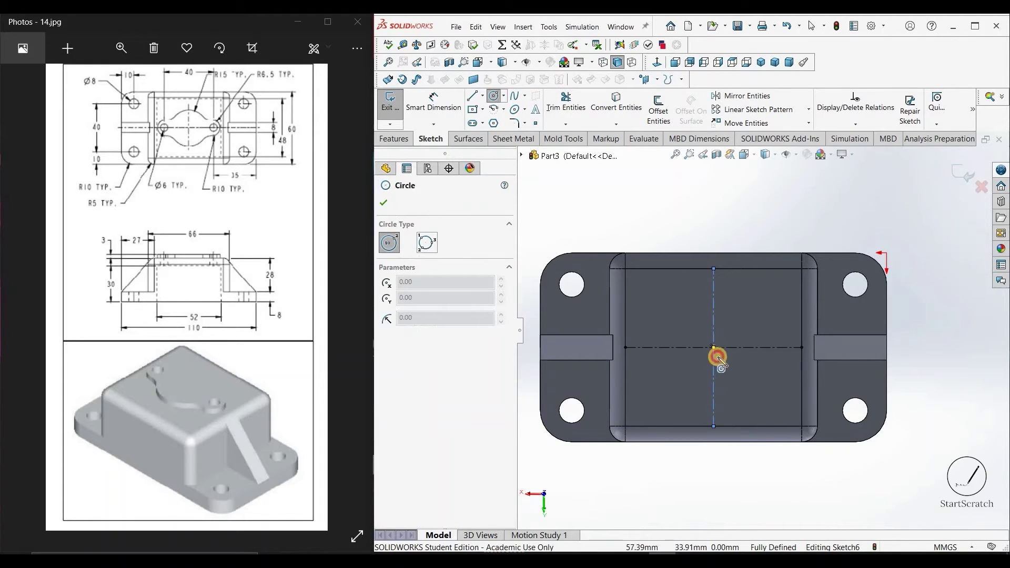
{"action": "left_click", "coordinate": [665, 359]}
{"action": "left_click", "coordinate": [659, 347]}
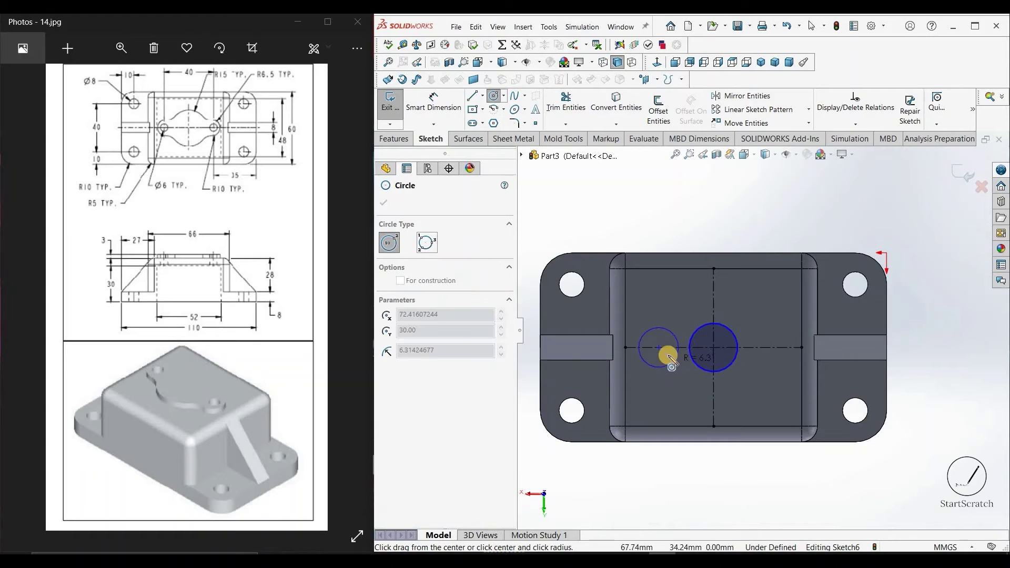
{"action": "left_click", "coordinate": [667, 355]}
{"action": "left_click", "coordinate": [772, 347]}
{"action": "left_click", "coordinate": [781, 358]}
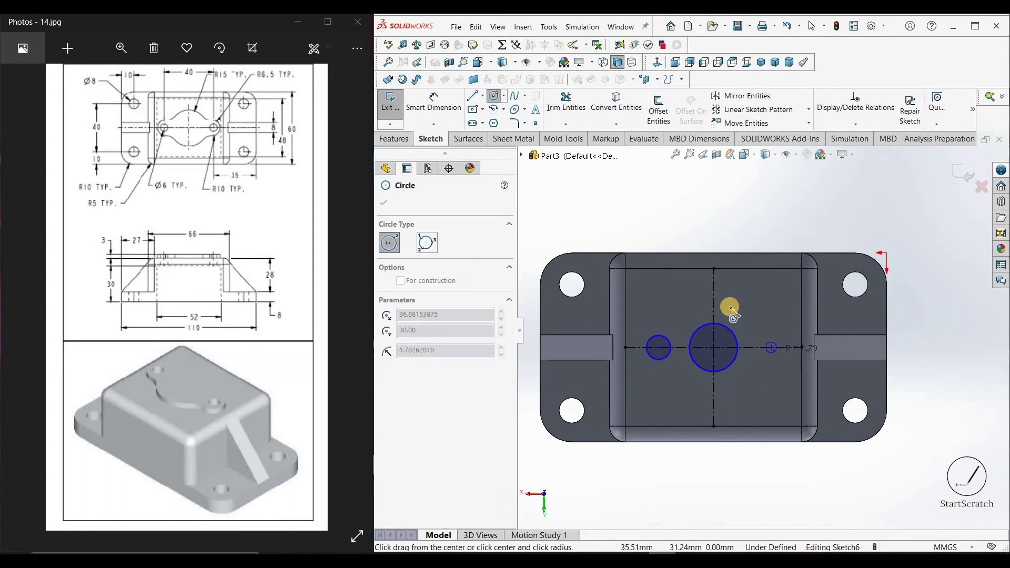
Dimension the middle circle with a diameter of 30 mm
{"action": "left_click", "coordinate": [448, 102]}
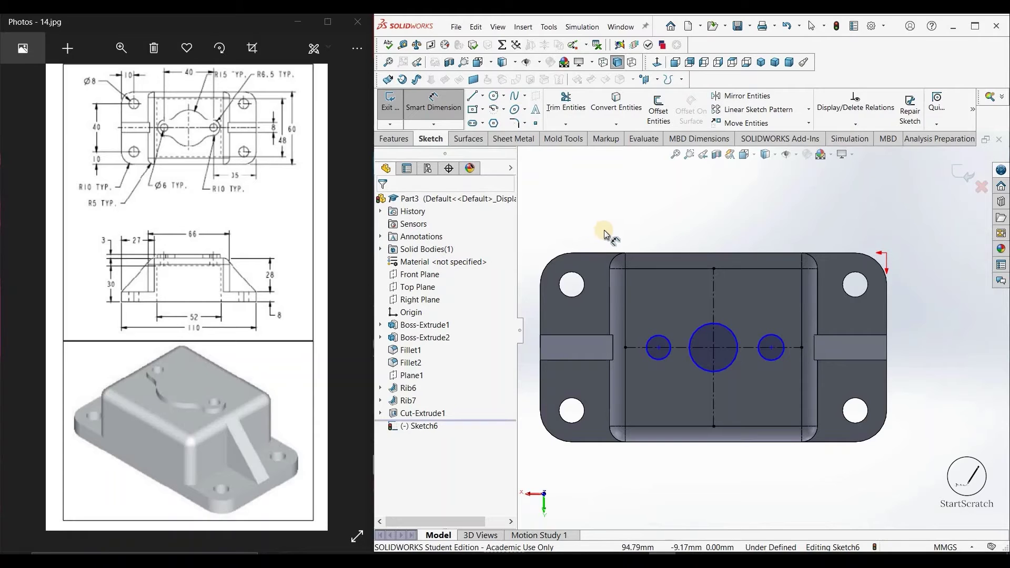
{"action": "left_click", "coordinate": [717, 323]}
{"action": "left_click", "coordinate": [765, 295]}
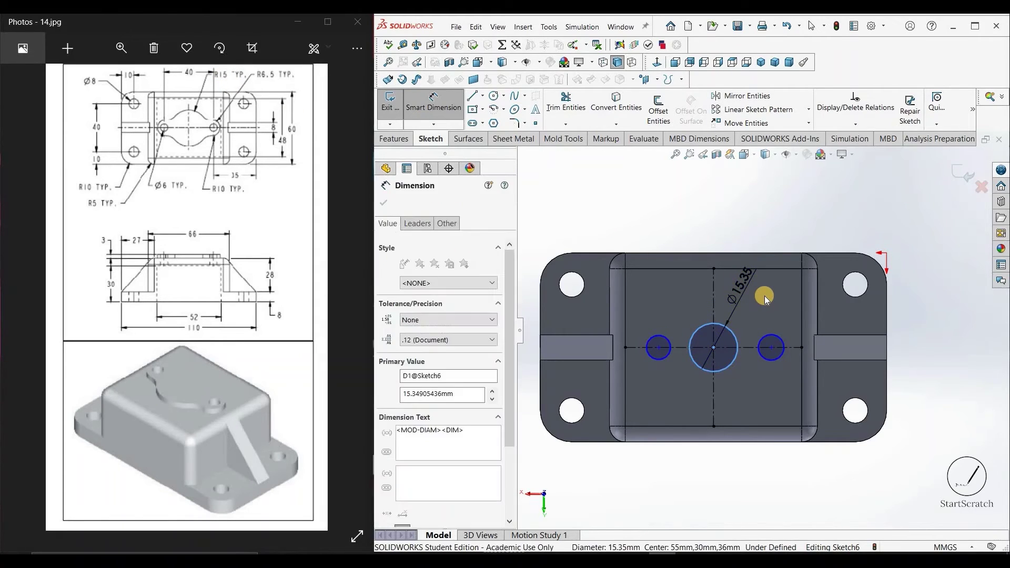
{"action": "type", "text": "30"}
{"action": "key", "text": "Return"}
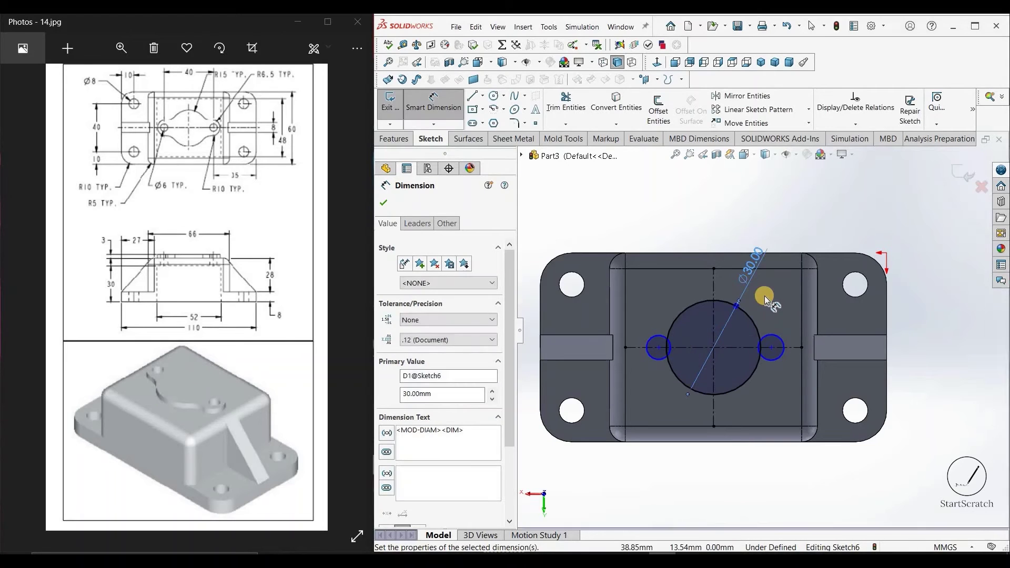
Dimension the small circle on the right of the middle circle with a diameter of 13 mm
{"action": "left_click", "coordinate": [775, 335]}
{"action": "left_click", "coordinate": [787, 313]}
{"action": "type", "text": "6.5"}
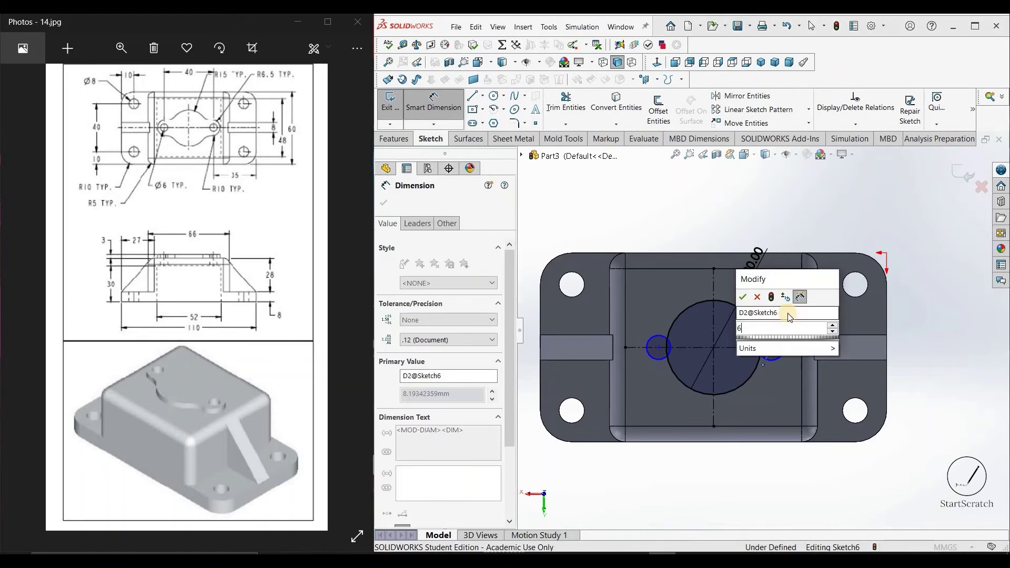
{"action": "key", "text": "BackSpace"}
{"action": "key", "text": "BackSpace"}
{"action": "key", "text": "BackSpace"}
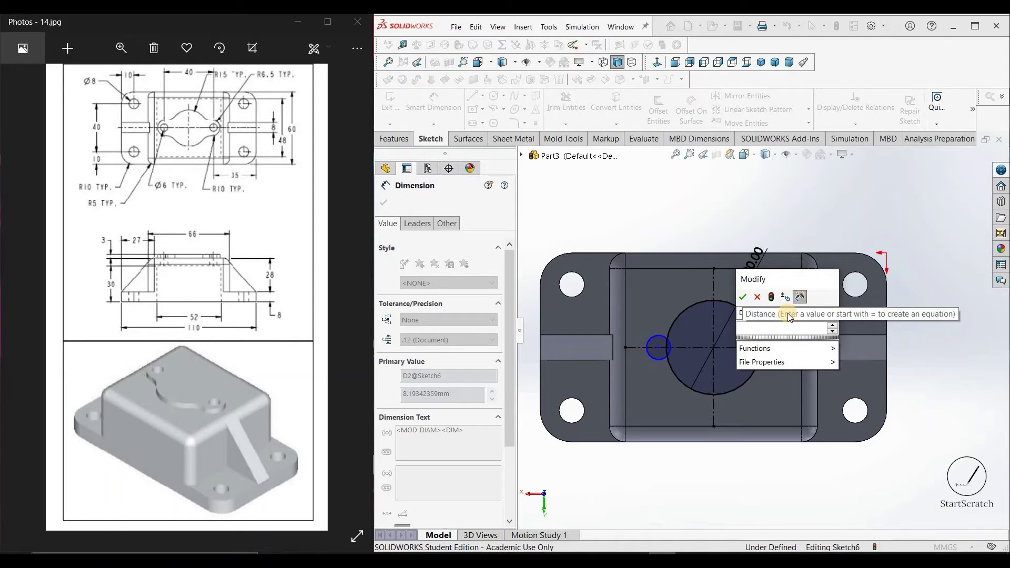
{"action": "type", "text": "13"}
{"action": "key", "text": "Return"}
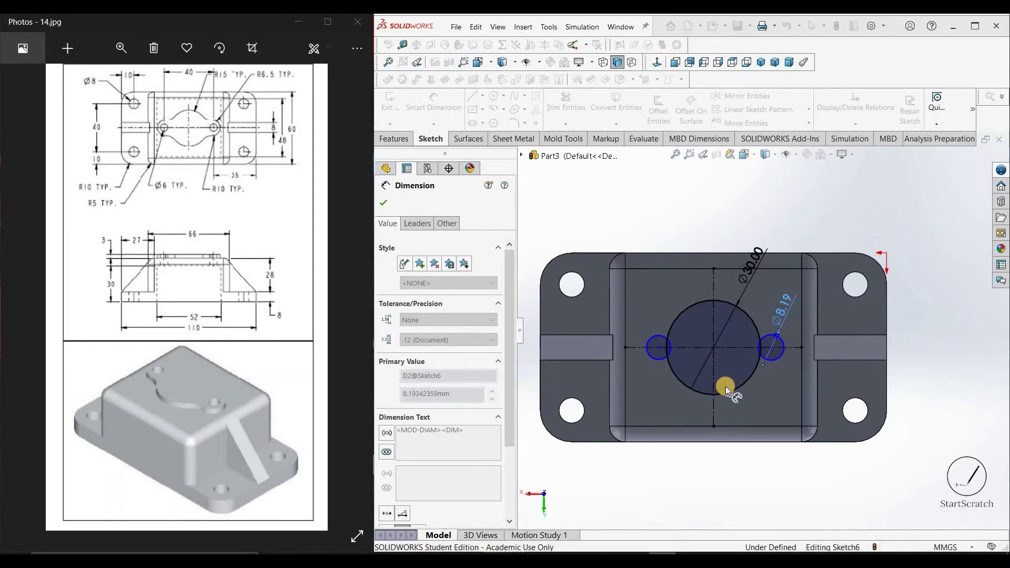
Dimension the left circle 13 mm in diameter and move both small circles outward along the horizontal centerline
{"action": "left_click", "coordinate": [654, 335]}
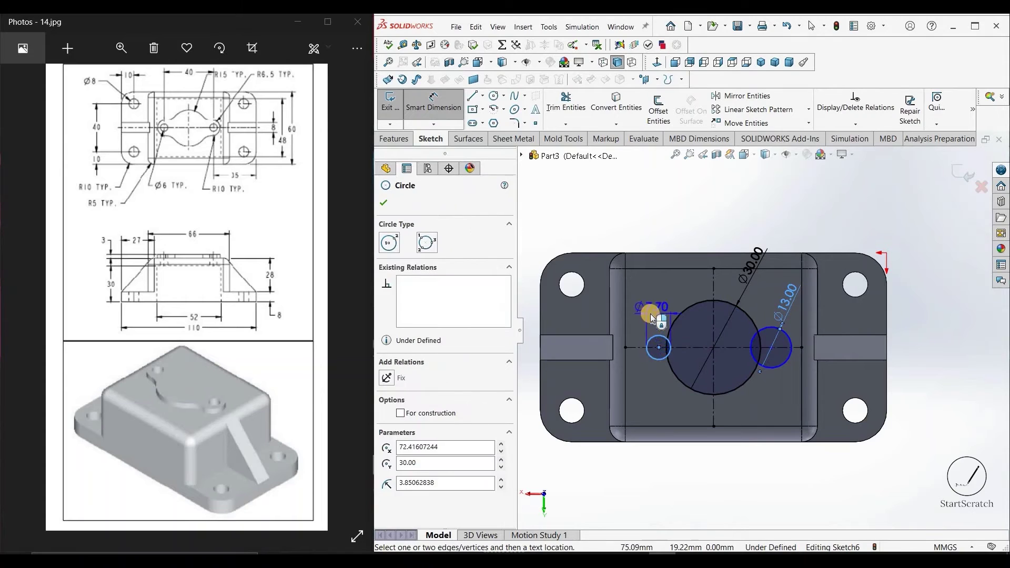
{"action": "left_click", "coordinate": [650, 314]}
{"action": "type", "text": "13"}
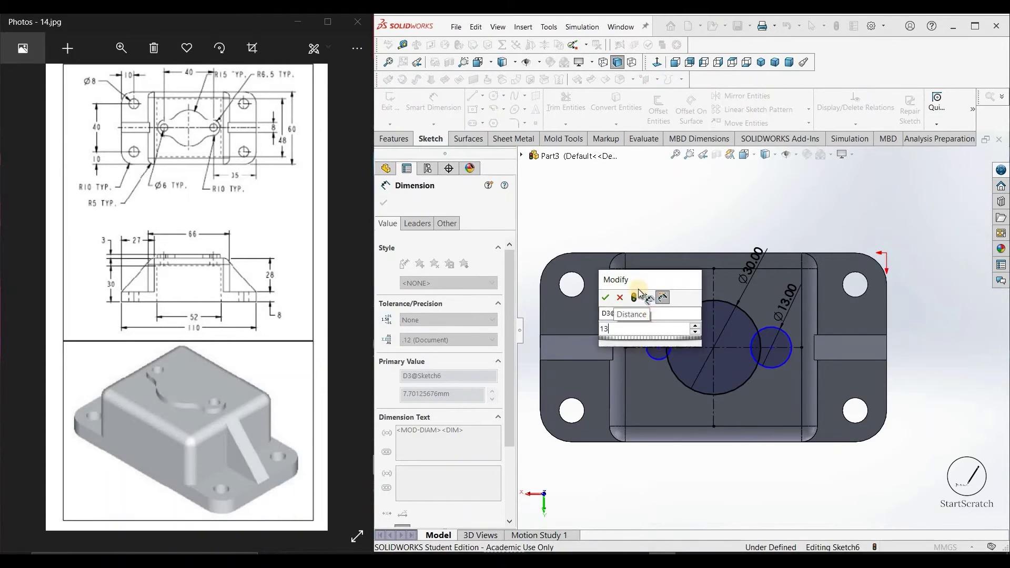
{"action": "left_click", "coordinate": [605, 297]}
{"action": "key", "text": "Escape"}
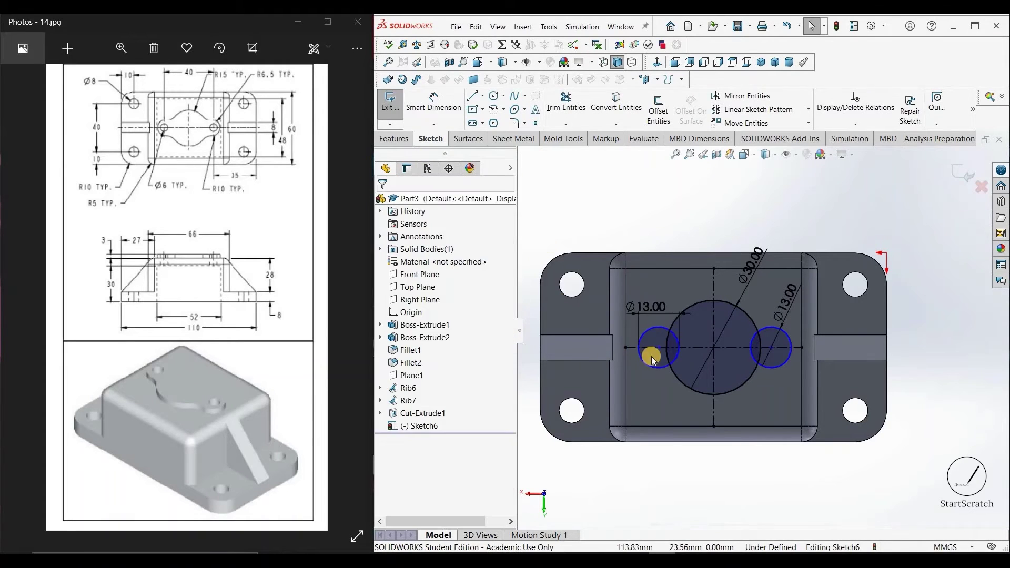
{"action": "left_click_drag", "start_coordinate": [644, 345], "coordinate": [642, 346]}
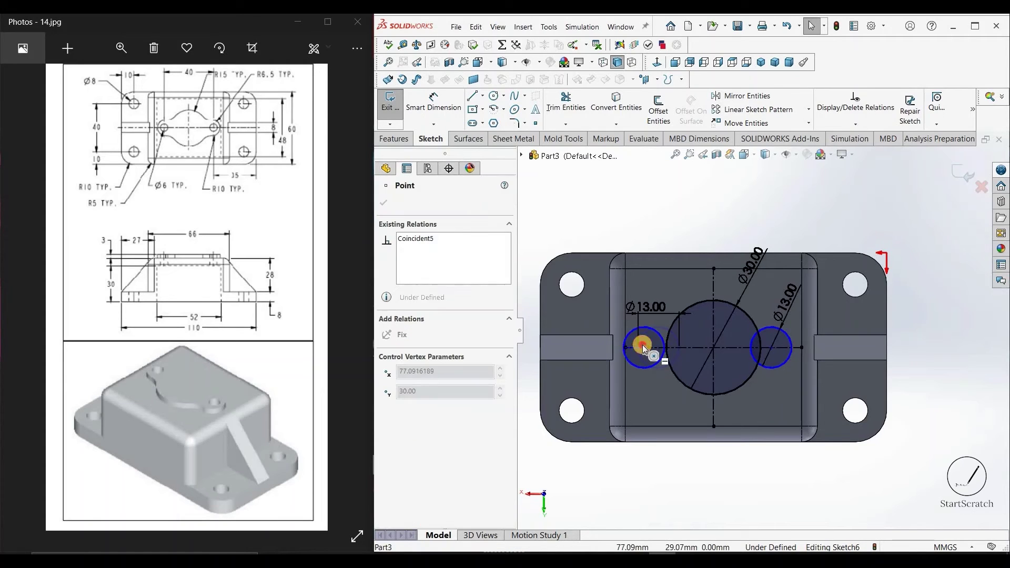
{"action": "left_click_drag", "start_coordinate": [772, 348], "coordinate": [774, 348]}
Try to join the left circle's topmost point to the 30 mm circle with a horizontal line and an angled line about 13 mm long, made tangent
{"action": "scroll", "coordinate": [642, 327], "scroll_direction": "down", "scroll_amount": 3}
{"action": "left_click", "coordinate": [643, 327]}
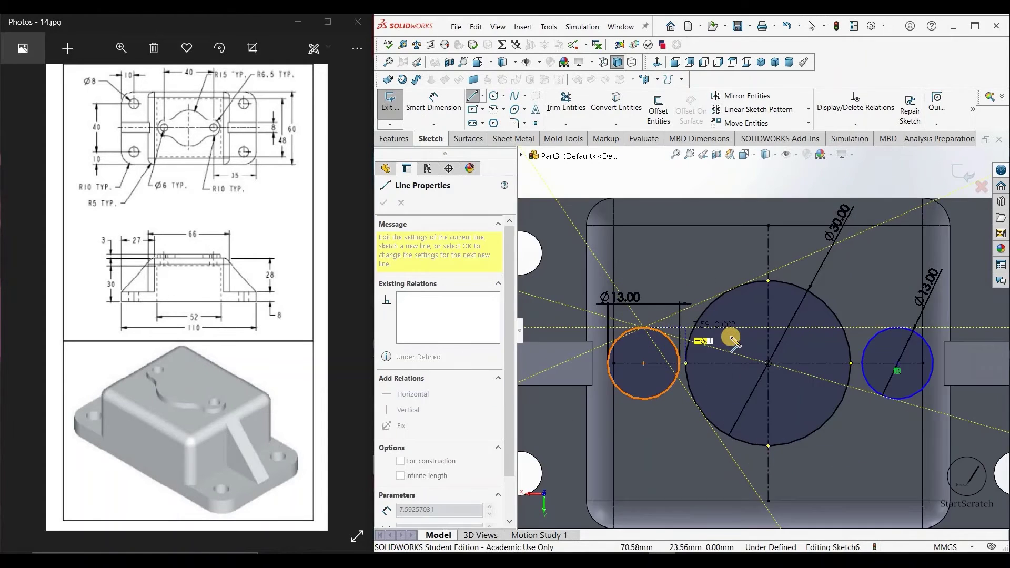
{"action": "scroll", "coordinate": [648, 319], "scroll_direction": "down", "scroll_amount": 4}
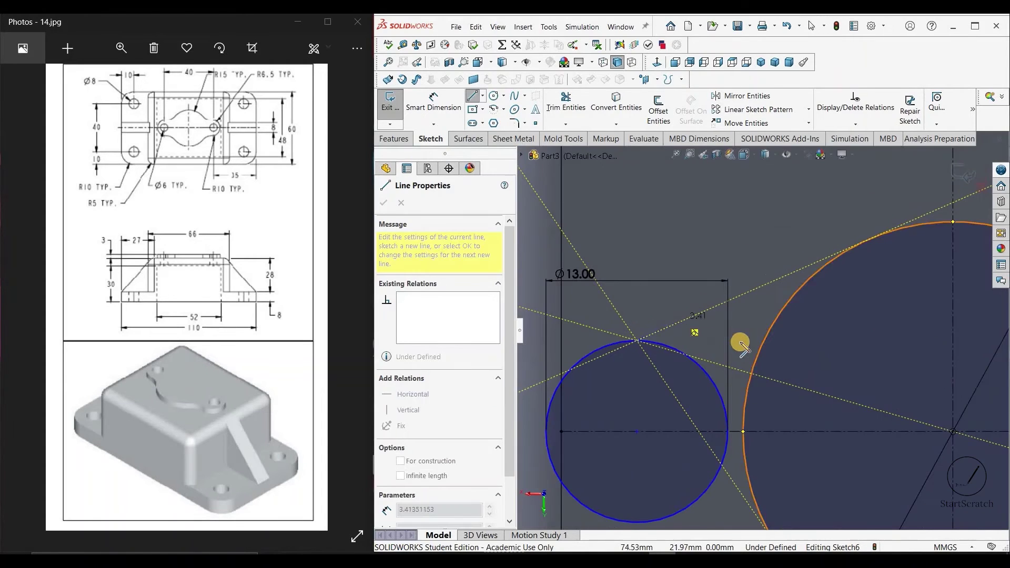
{"action": "left_click", "coordinate": [743, 341]}
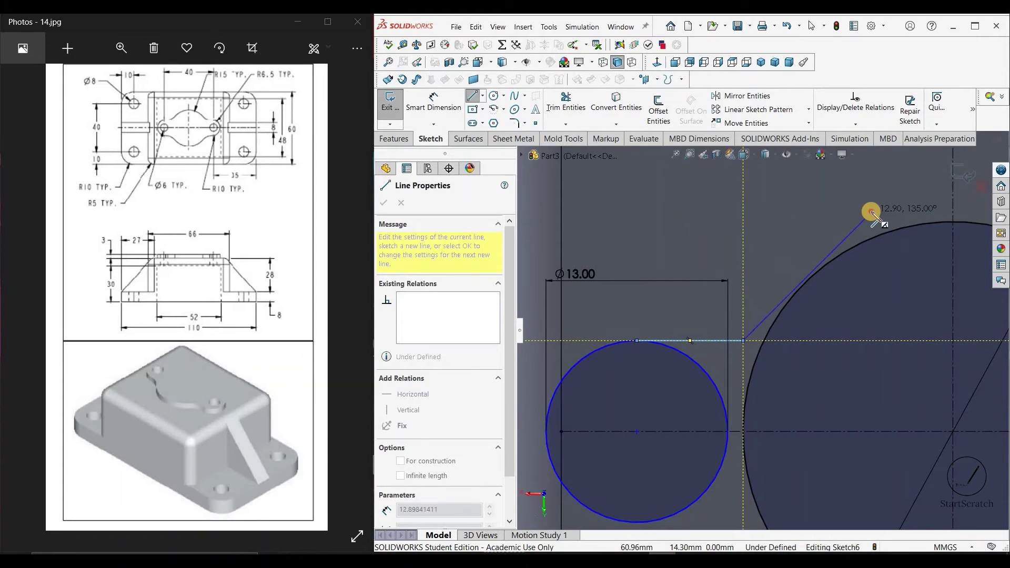
{"action": "key", "text": "Escape"}
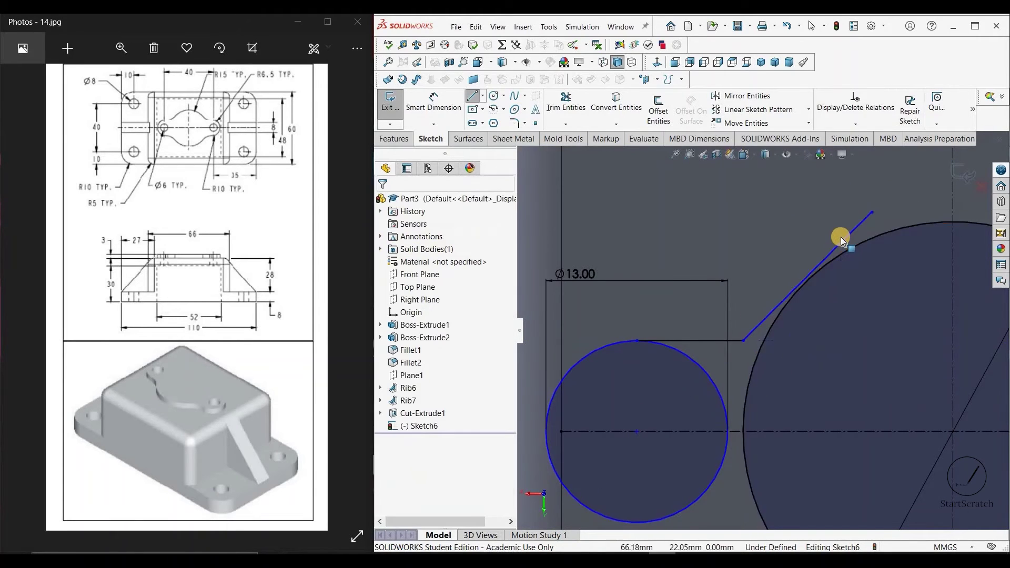
{"action": "left_click", "coordinate": [810, 273]}
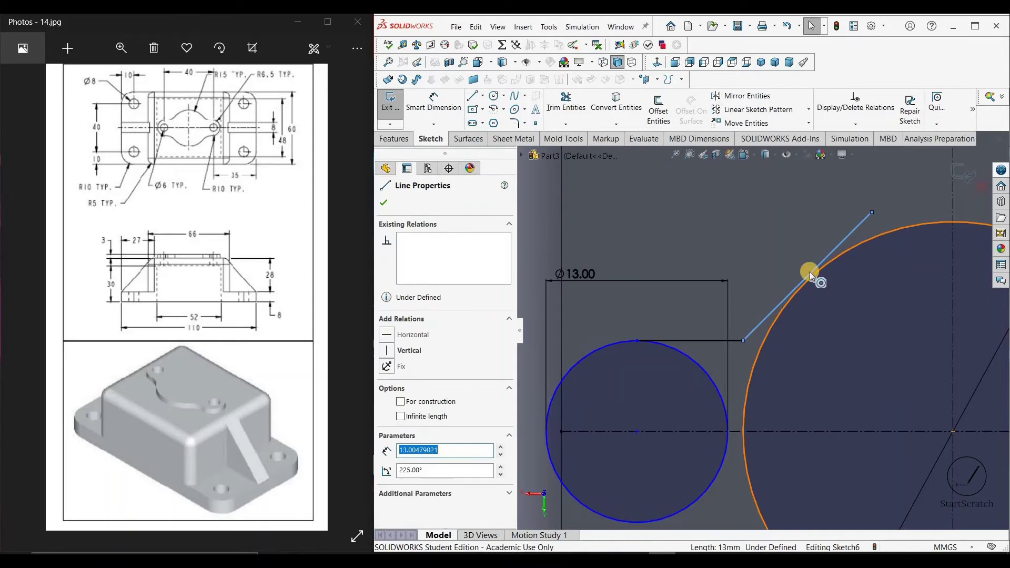
{"action": "left_click", "coordinate": [390, 389]}
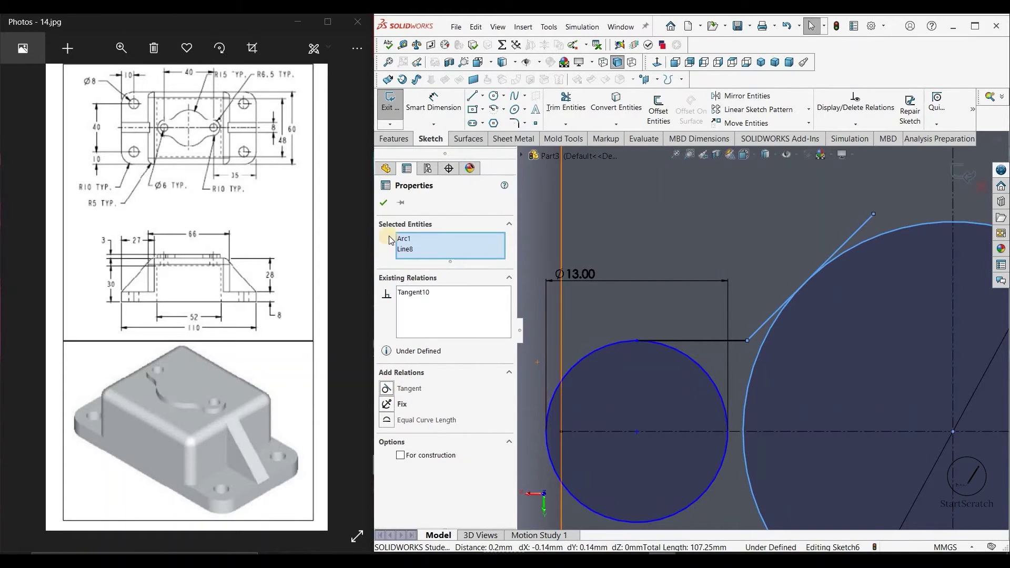
{"action": "left_click", "coordinate": [568, 209]}
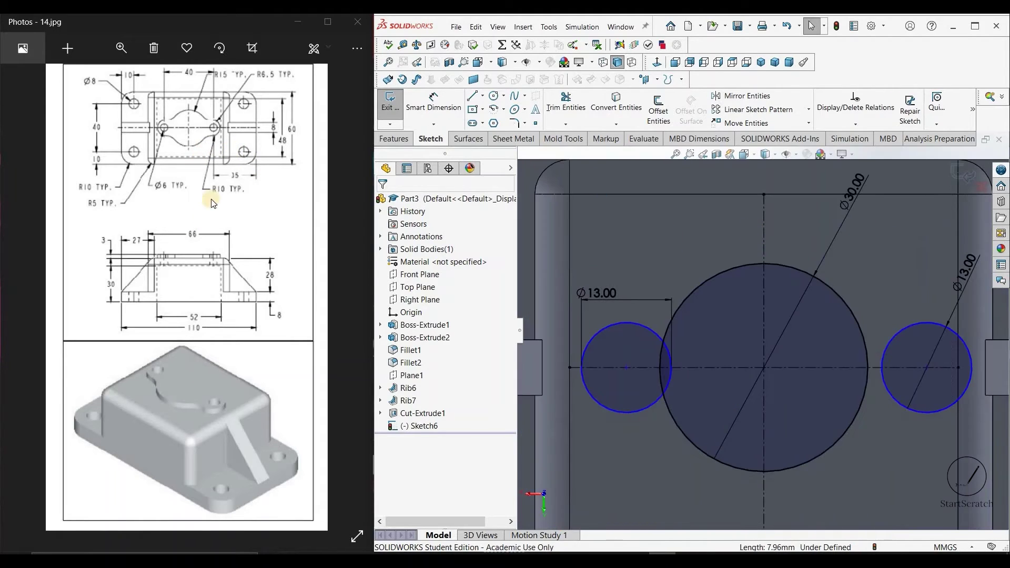
Set the diameters of both outer circles to 20 mm
{"action": "double_click", "coordinate": [615, 290]}
{"action": "type", "text": "2"}
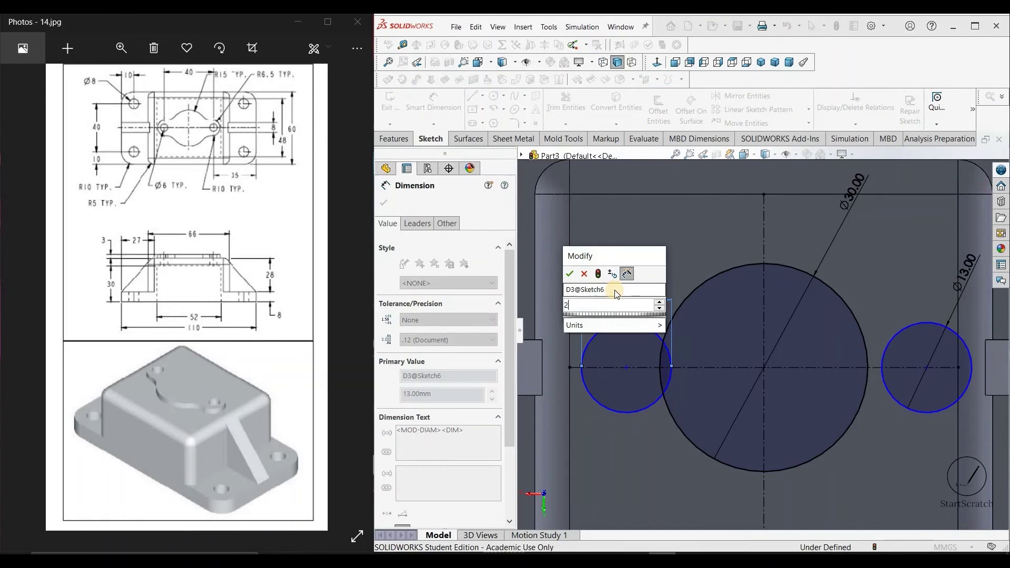
{"action": "type", "text": "0"}
{"action": "key", "text": "Return"}
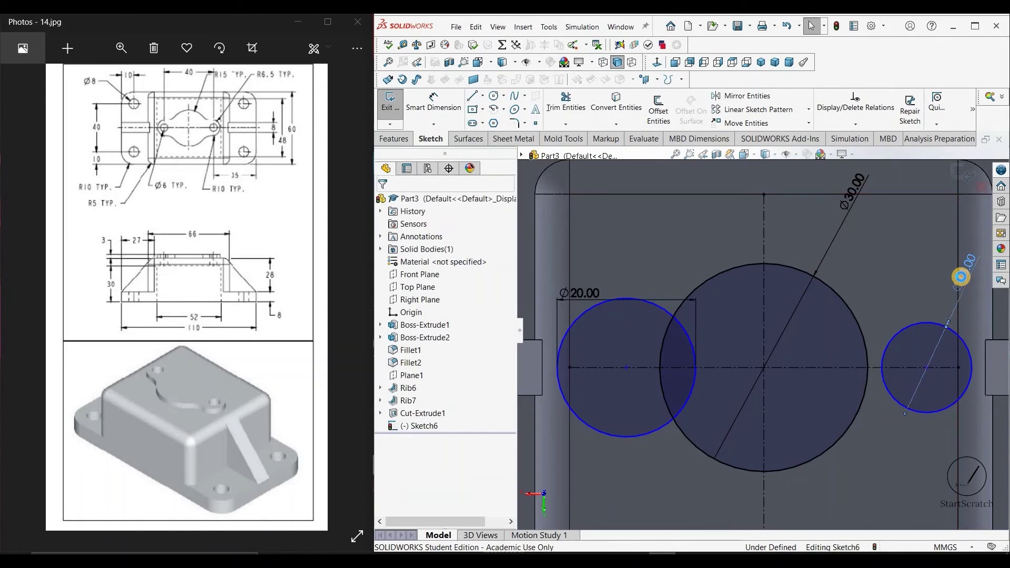
{"action": "double_click", "coordinate": [961, 277]}
{"action": "type", "text": "20"}
{"action": "key", "text": "Return"}
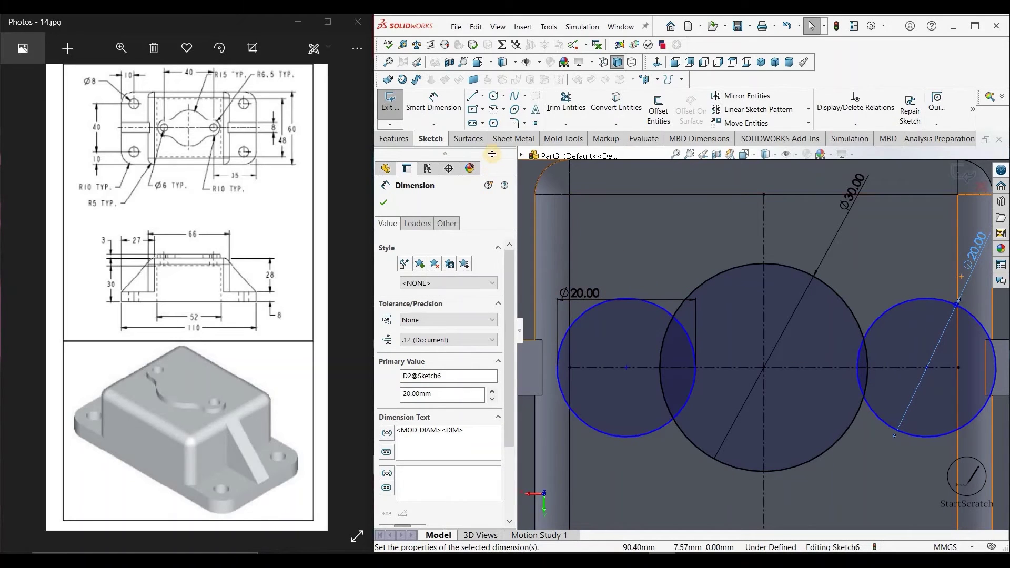
Dimension the distance between the centers of the two outer circles as 40 mm
{"action": "left_click", "coordinate": [474, 97]}
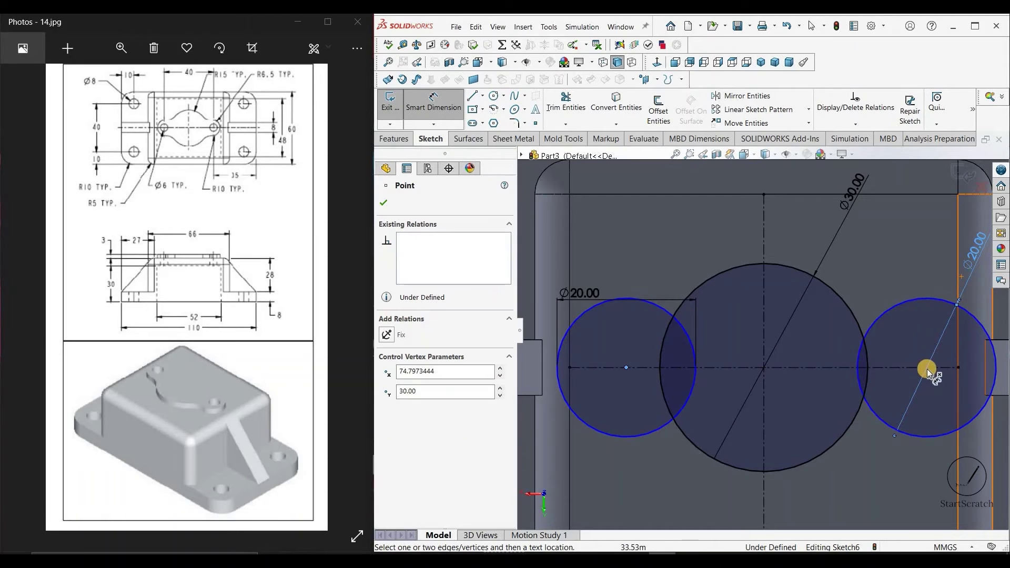
{"action": "left_click", "coordinate": [812, 235]}
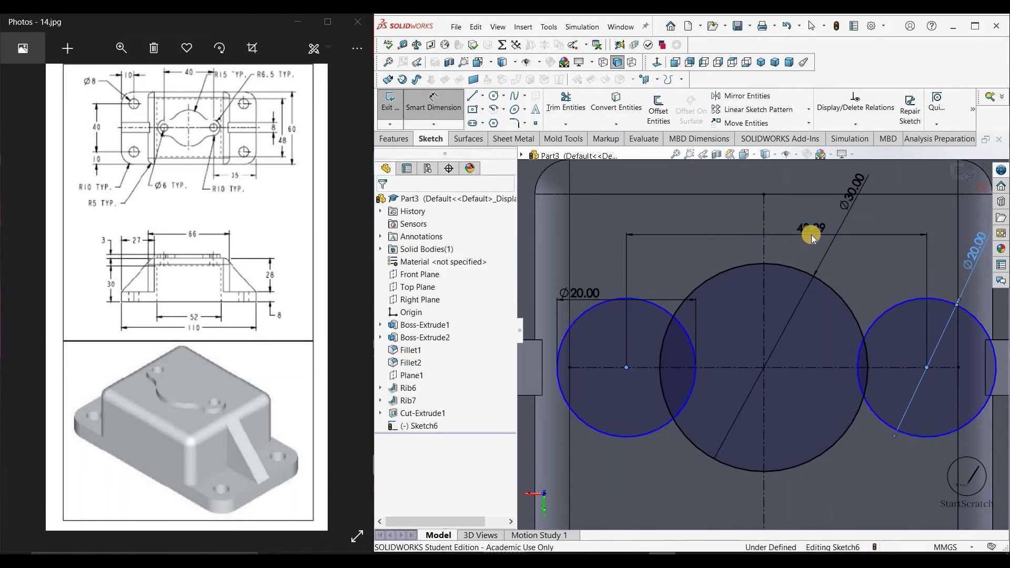
{"action": "type", "text": "40"}
{"action": "key", "text": "Return"}
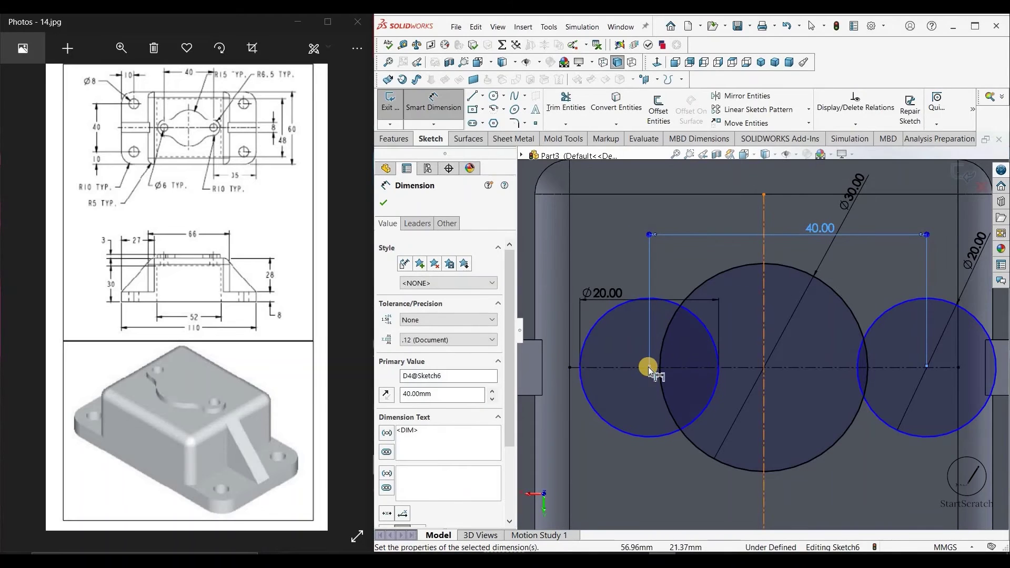
{"action": "key", "text": "Escape"}
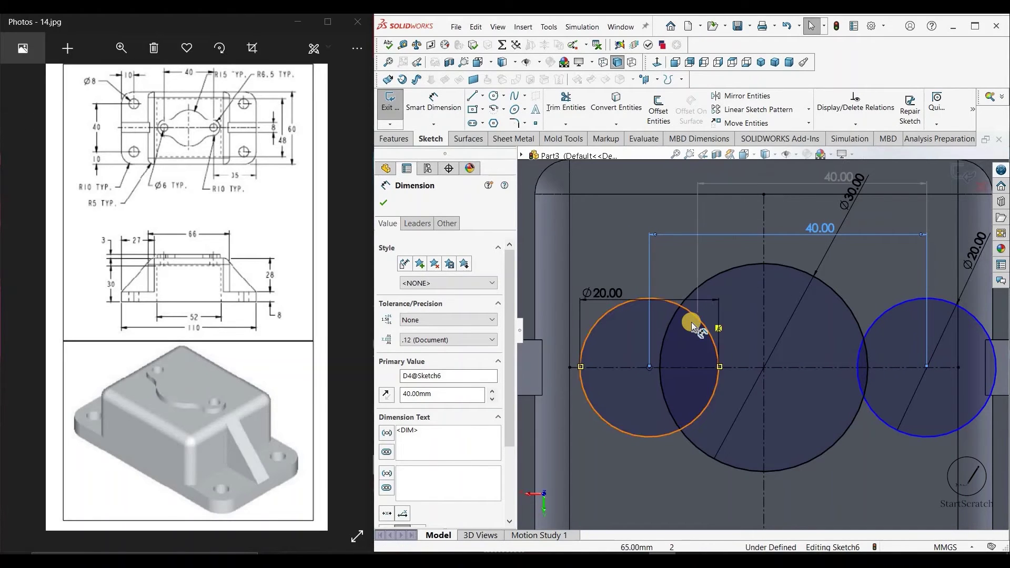
Dimension the left circle's center 20 mm from the vertical centerline
{"action": "left_click", "coordinate": [442, 103]}
{"action": "left_click", "coordinate": [764, 251]}
{"action": "left_click", "coordinate": [646, 359]}
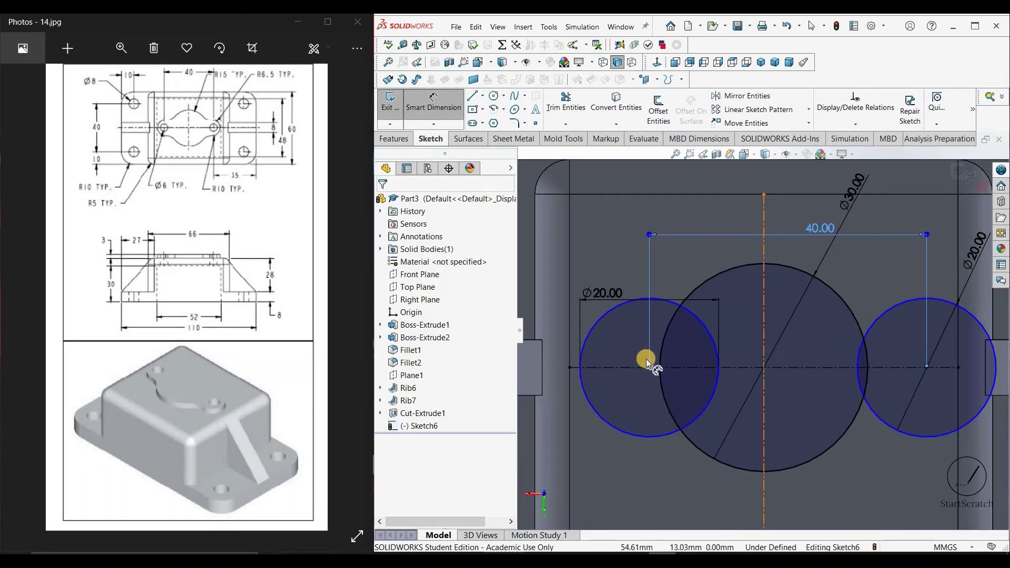
{"action": "left_click", "coordinate": [648, 368]}
{"action": "left_click", "coordinate": [684, 277]}
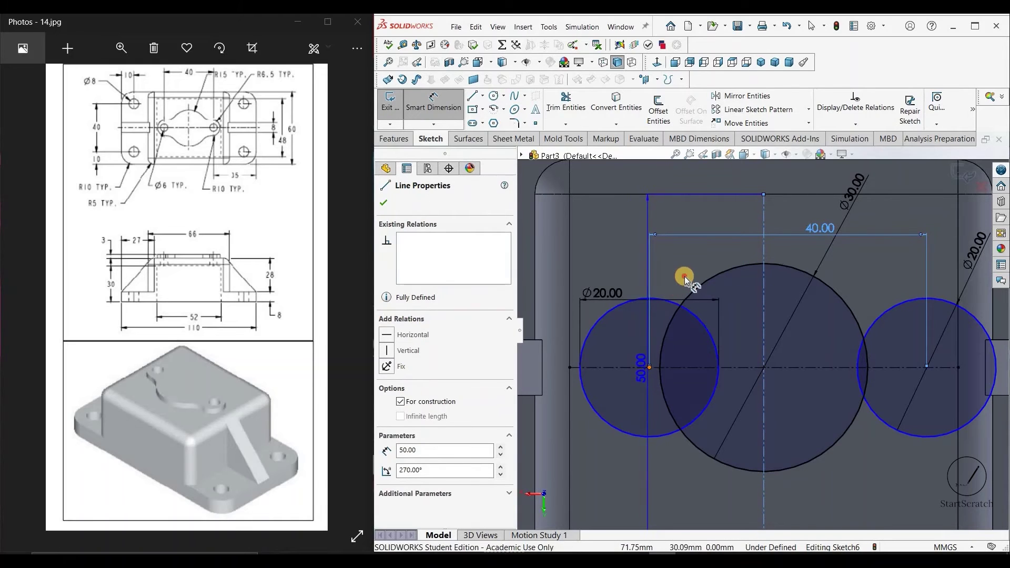
{"action": "type", "text": "20"}
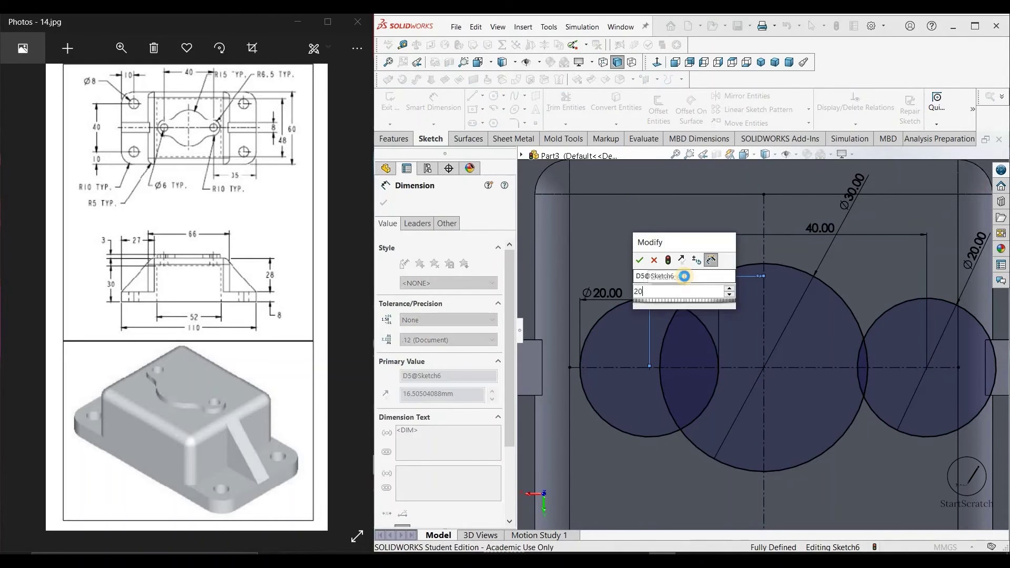
{"action": "key", "text": "Return"}
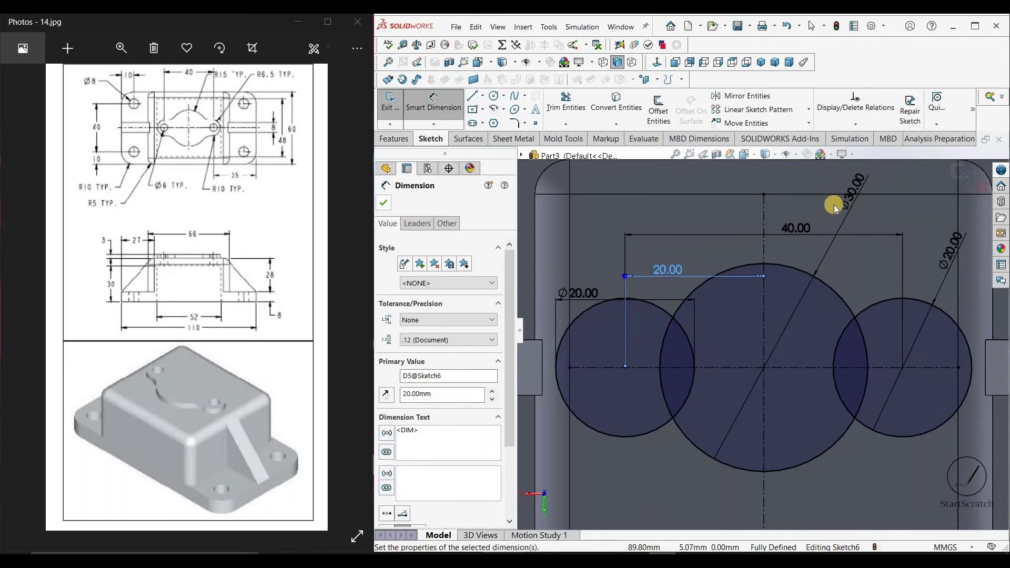
{"action": "key", "text": "Escape"}
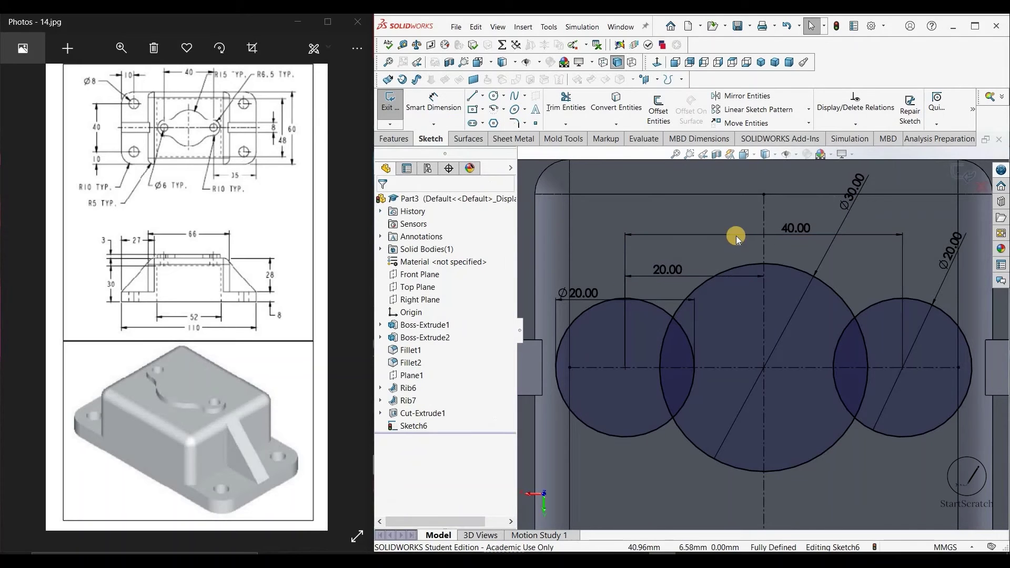
Draw a horizontal line about 7 mm long from the left circle's topmost point, continuing as an angled line to the 30 mm circle
{"action": "left_click", "coordinate": [473, 99]}
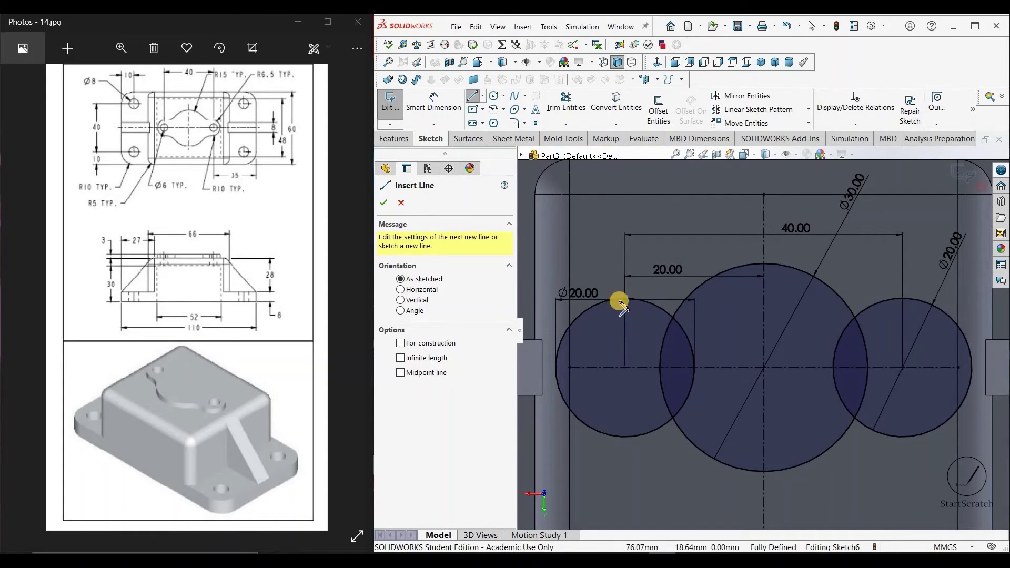
{"action": "left_click", "coordinate": [626, 298]}
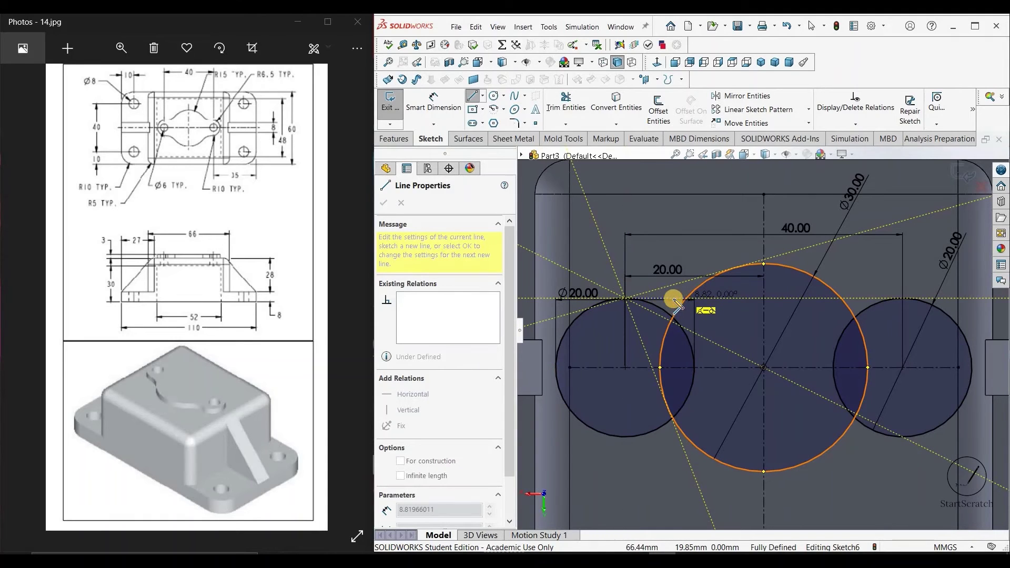
{"action": "left_click", "coordinate": [674, 298]}
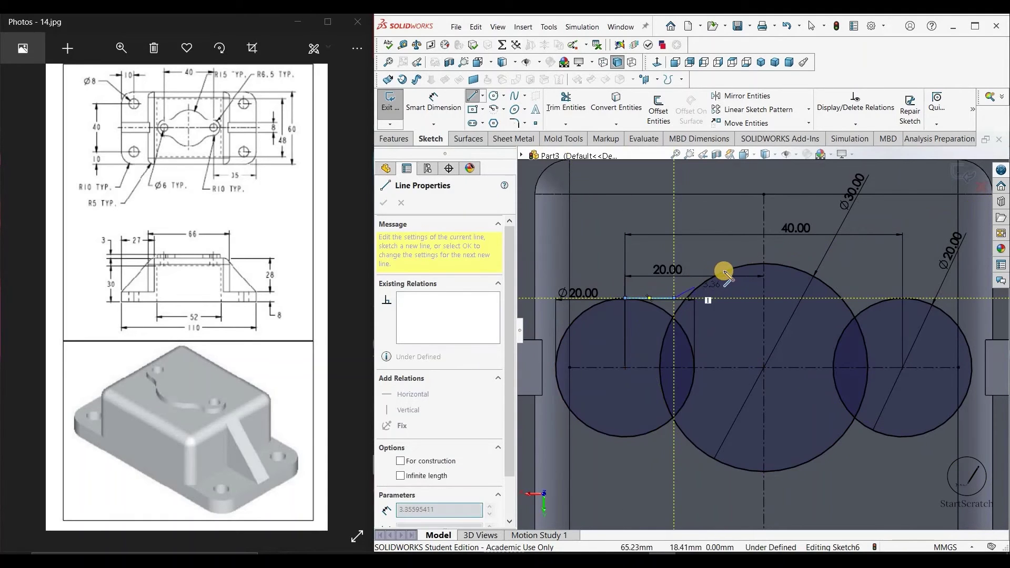
{"action": "left_click", "coordinate": [710, 279]}
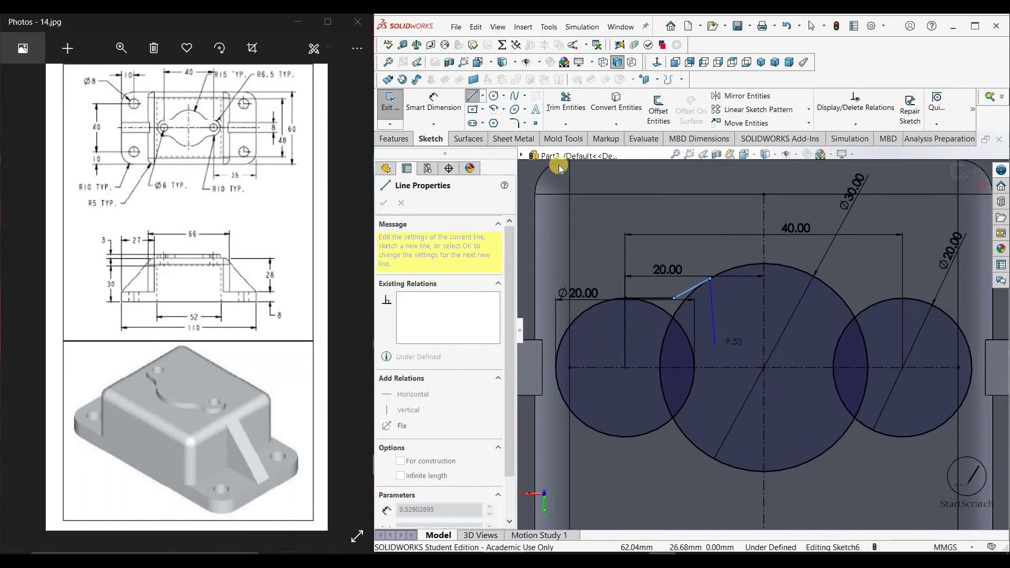
{"action": "key", "text": "Escape"}
Fillet the corner between the horizontal and angled lines with a 10 mm sketch radius
{"action": "left_click", "coordinate": [515, 124]}
{"action": "left_click", "coordinate": [675, 297]}
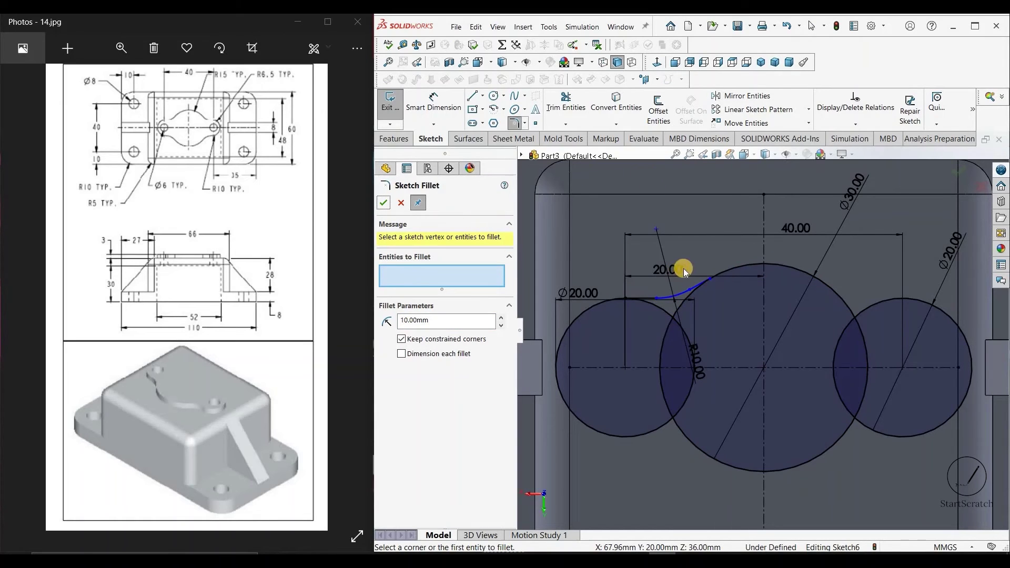
{"action": "key", "text": "Escape"}
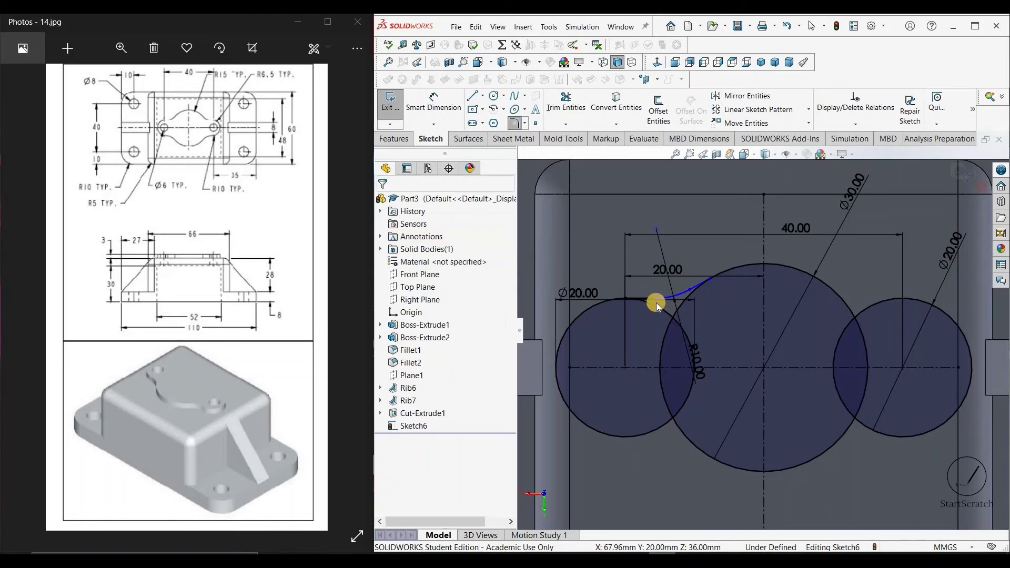
Mirror the horizontal line, fillet arc and angled line about the vertical centerline
{"action": "scroll", "coordinate": [653, 311], "scroll_direction": "down", "scroll_amount": 3}
{"action": "left_click", "coordinate": [683, 305]}
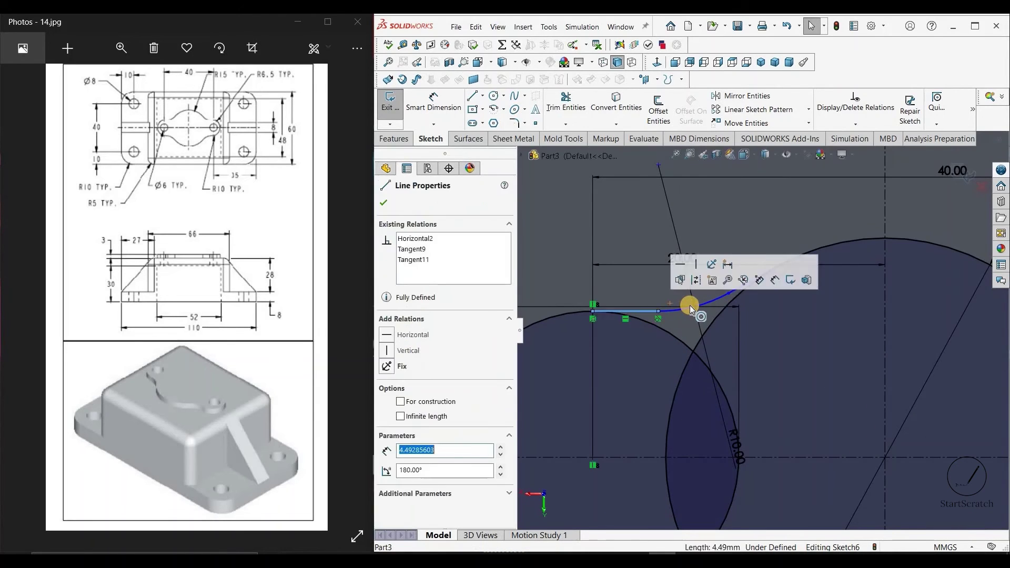
{"action": "left_click", "coordinate": [688, 306]}
{"action": "key", "text": "Escape"}
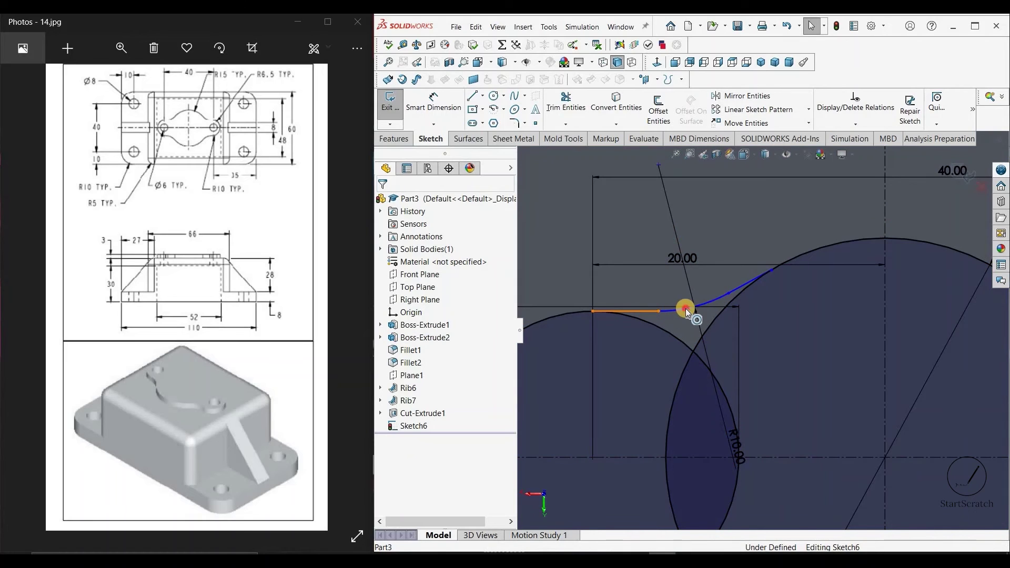
{"action": "left_click", "coordinate": [747, 292], "text": "ctrl"}
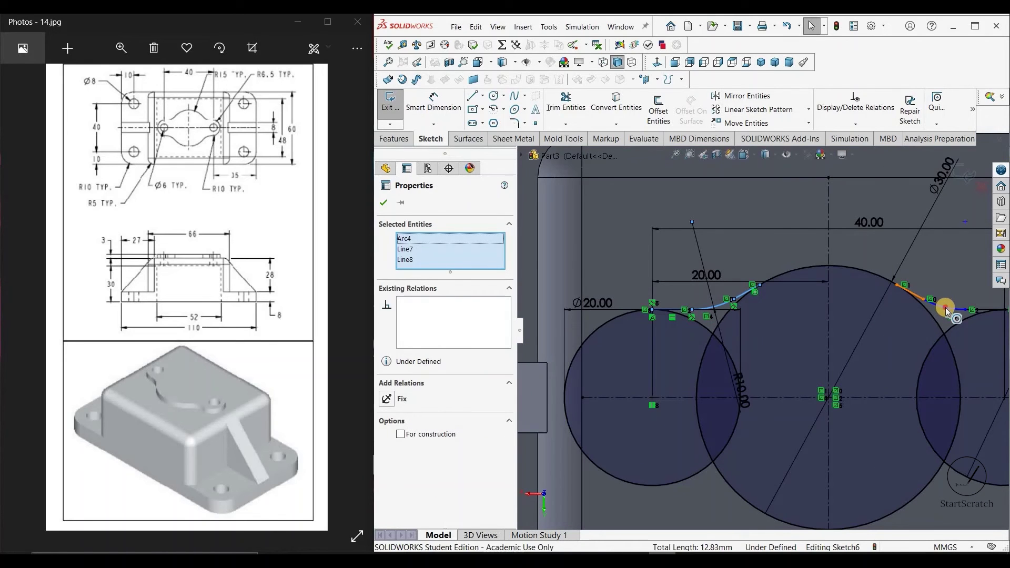
Mirror both upper connecting line-and-arc chains about the horizontal centerline
{"action": "left_click", "coordinate": [946, 311], "text": "ctrl"}
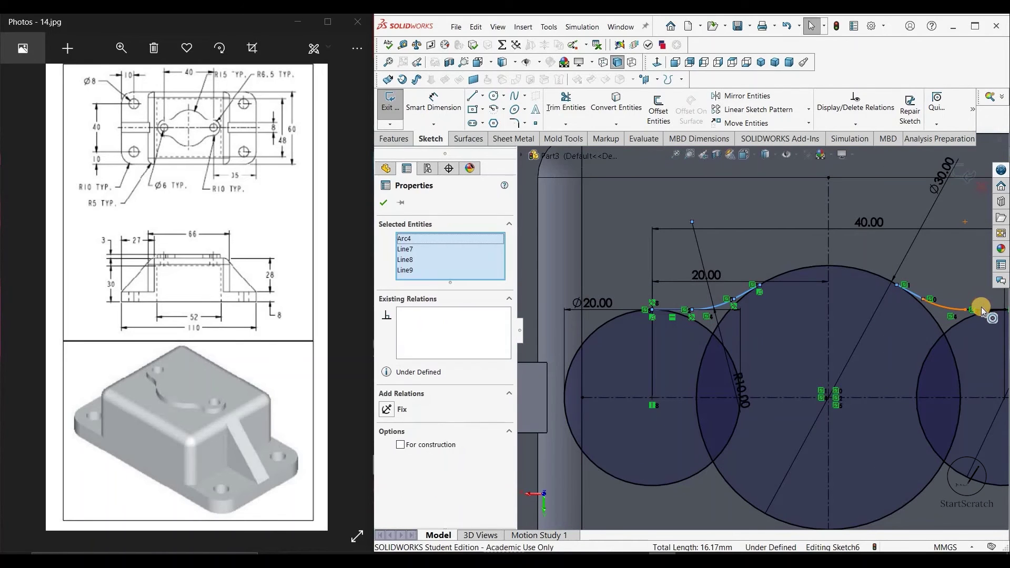
{"action": "left_click", "coordinate": [984, 310], "text": "ctrl"}
{"action": "scroll", "coordinate": [753, 398], "scroll_direction": "up", "scroll_amount": 4}
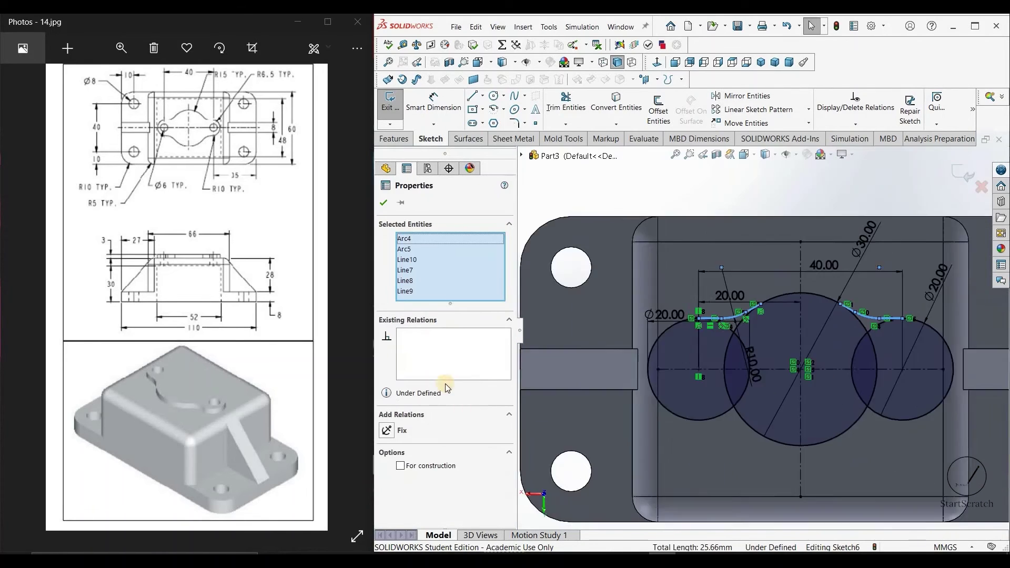
{"action": "left_click", "coordinate": [779, 101]}
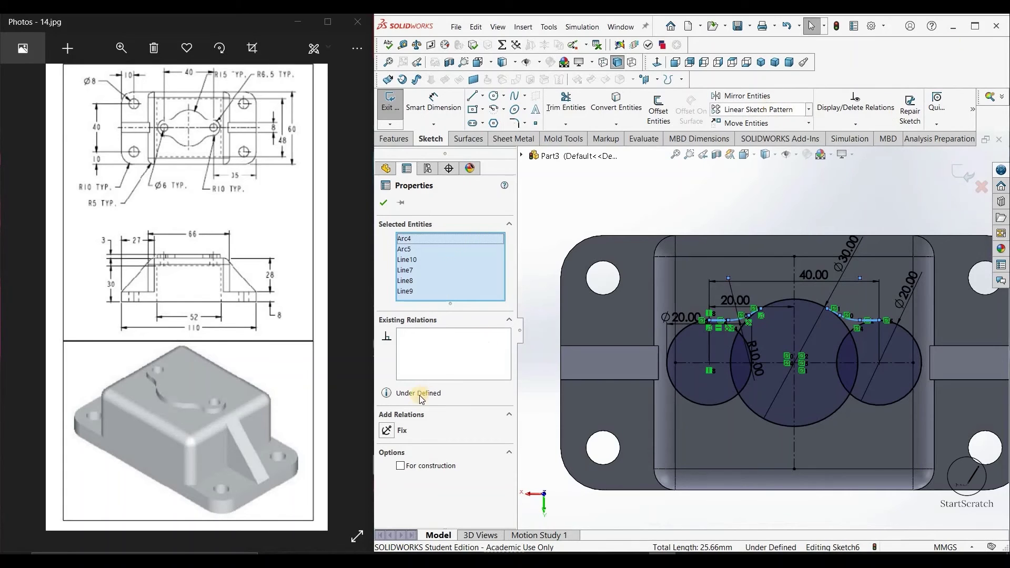
{"action": "left_click", "coordinate": [834, 363]}
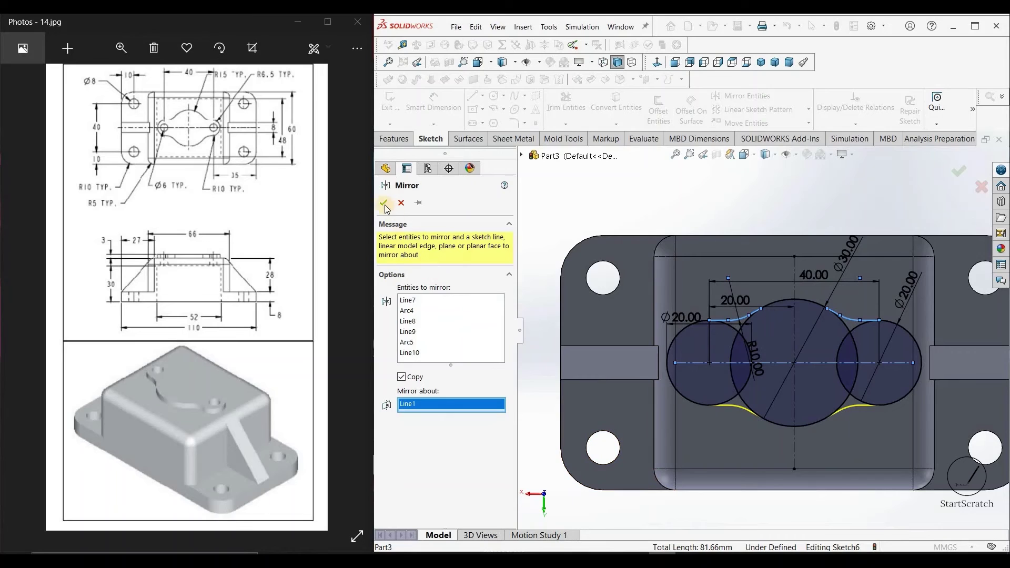
Trim the overlapping circle arcs inside the three-circle profile and delete the left end arc's 20 mm diameter dimension
{"action": "scroll", "coordinate": [825, 345], "scroll_direction": "down", "scroll_amount": 2}
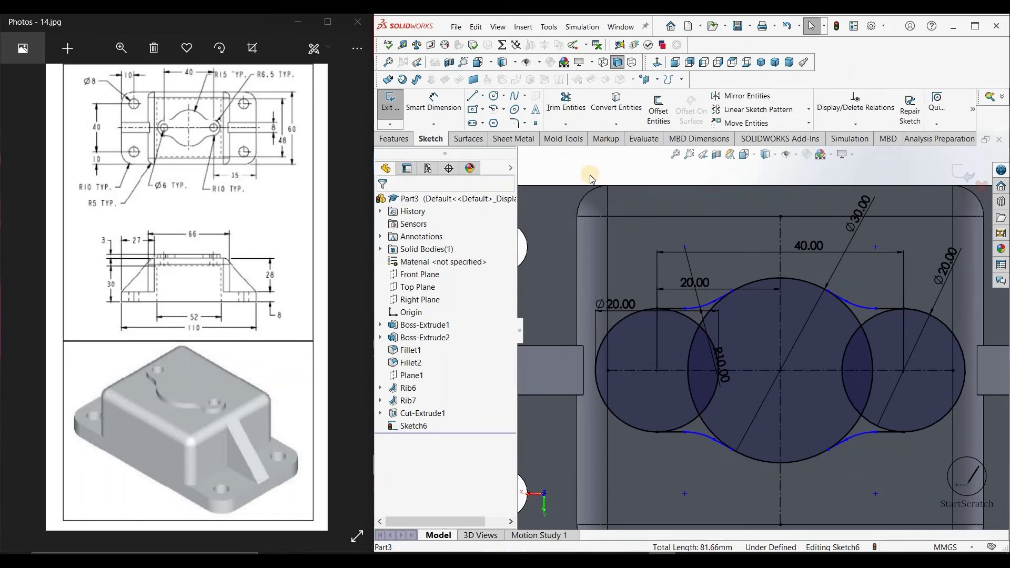
{"action": "left_click", "coordinate": [565, 102]}
{"action": "mouse_move", "coordinate": [679, 326]}
{"action": "left_mouse_down"}
{"action": "mouse_move", "coordinate": [710, 322]}
{"action": "mouse_move", "coordinate": [689, 351]}
{"action": "mouse_move", "coordinate": [717, 392]}
{"action": "mouse_move", "coordinate": [706, 397]}
{"action": "mouse_move", "coordinate": [737, 388]}
{"action": "left_mouse_up"}
{"action": "mouse_move", "coordinate": [854, 322]}
{"action": "left_mouse_down"}
{"action": "mouse_move", "coordinate": [872, 316]}
{"action": "mouse_move", "coordinate": [842, 345]}
{"action": "mouse_move", "coordinate": [862, 393]}
{"action": "mouse_move", "coordinate": [876, 397]}
{"action": "left_mouse_up"}
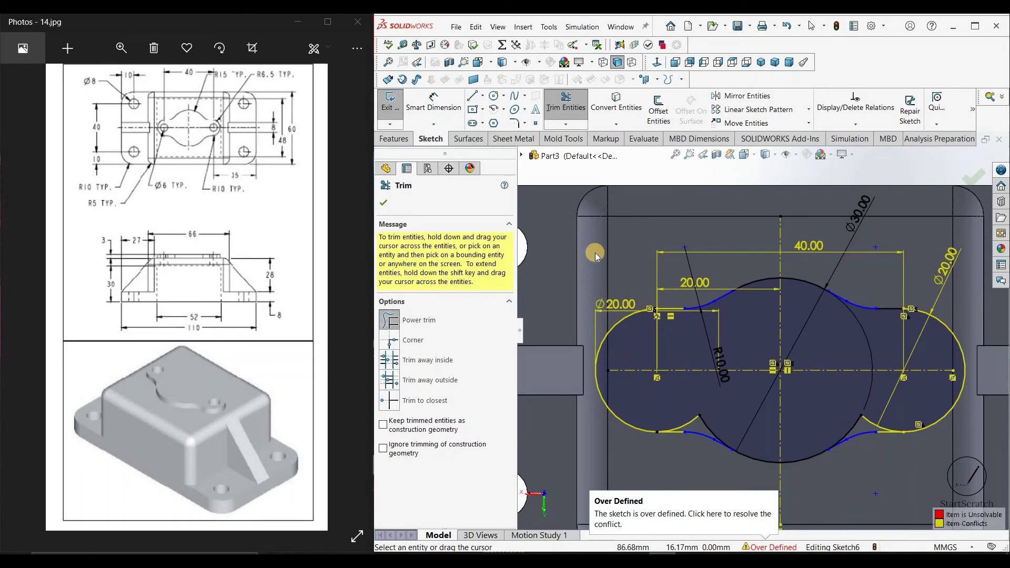
{"action": "left_click_drag", "start_coordinate": [689, 375], "coordinate": [881, 421]}
{"action": "left_click", "coordinate": [383, 203]}
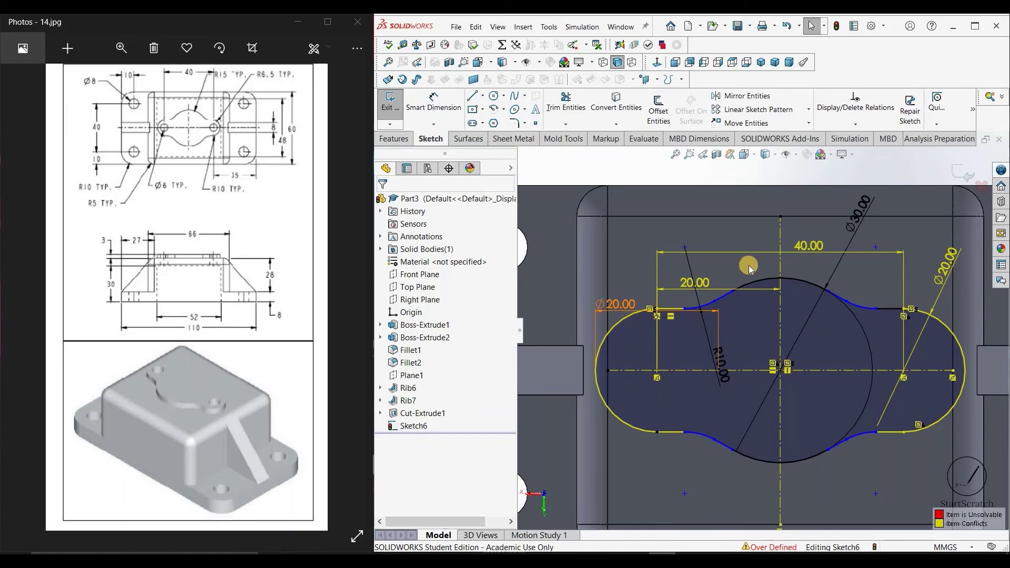
{"action": "right_click", "coordinate": [630, 304]}
{"action": "left_click", "coordinate": [659, 436]}
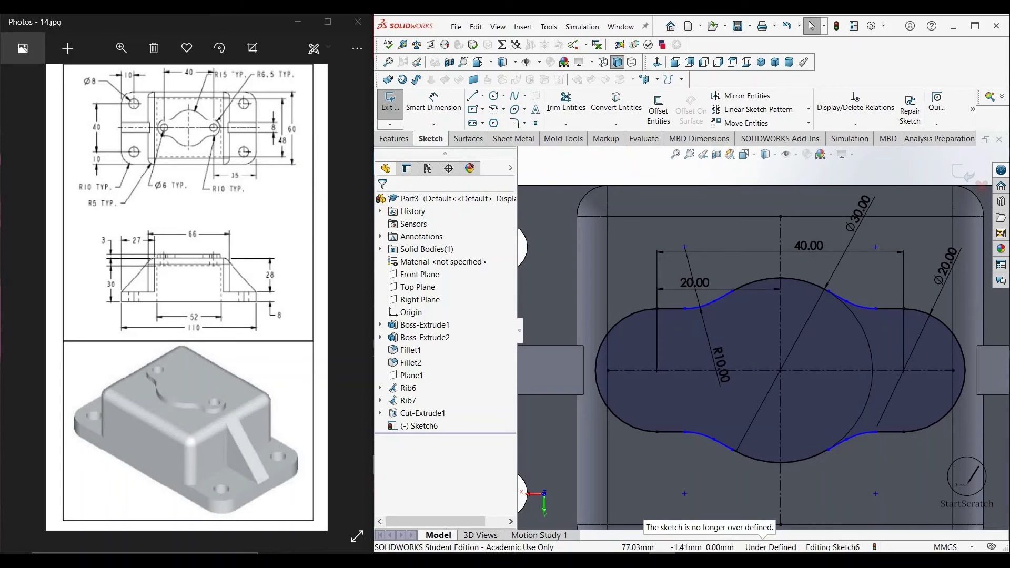
Draw a circle centered on the left end arc's center and set its diameter to 13 mm
{"action": "left_click", "coordinate": [493, 96]}
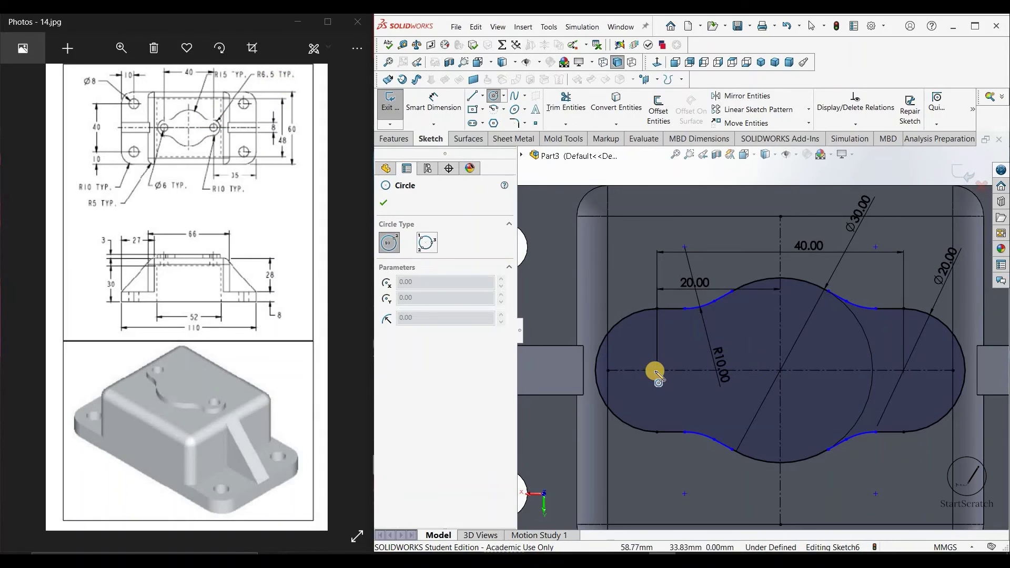
{"action": "left_click", "coordinate": [657, 370]}
{"action": "left_click", "coordinate": [684, 346]}
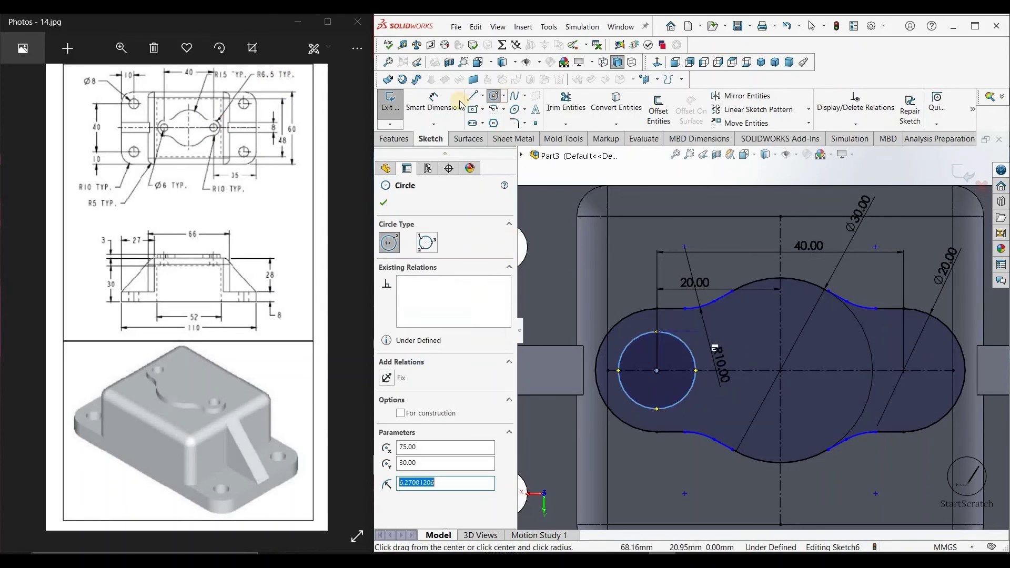
{"action": "right_click_drag", "start_coordinate": [678, 345], "coordinate": [676, 328]}
{"action": "left_click", "coordinate": [667, 334]}
{"action": "left_click", "coordinate": [611, 274]}
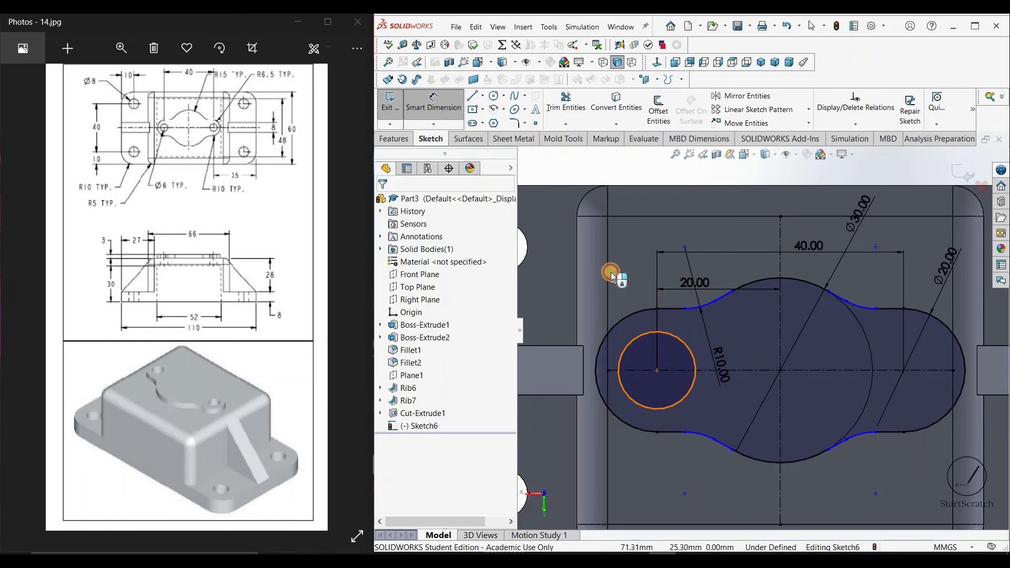
{"action": "type", "text": "13"}
{"action": "key", "text": "Return"}
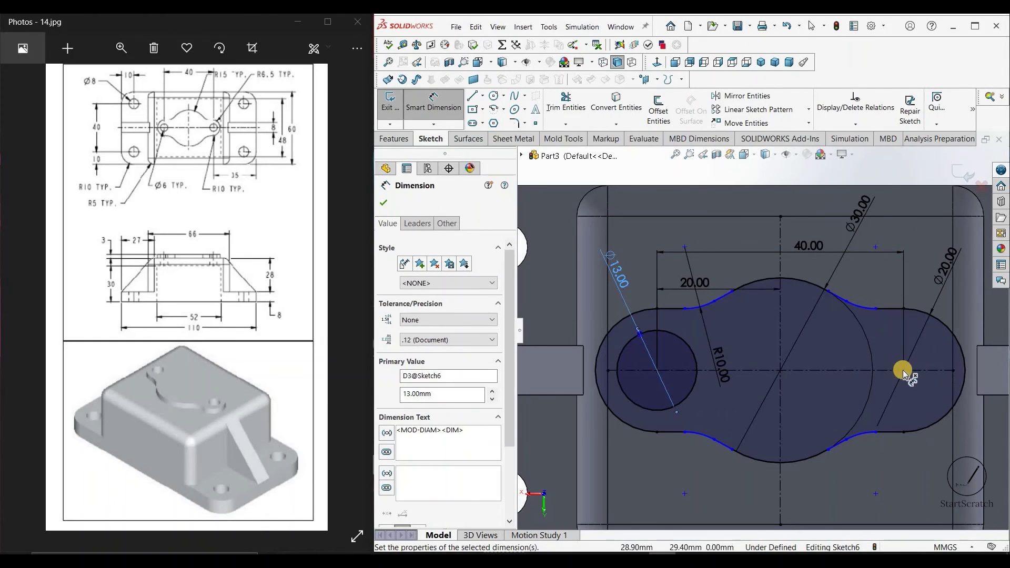
Draw a matching 13 mm diameter circle centered on the right end arc's center
{"action": "left_click", "coordinate": [493, 95]}
{"action": "left_click", "coordinate": [919, 391]}
{"action": "left_click", "coordinate": [434, 101]}
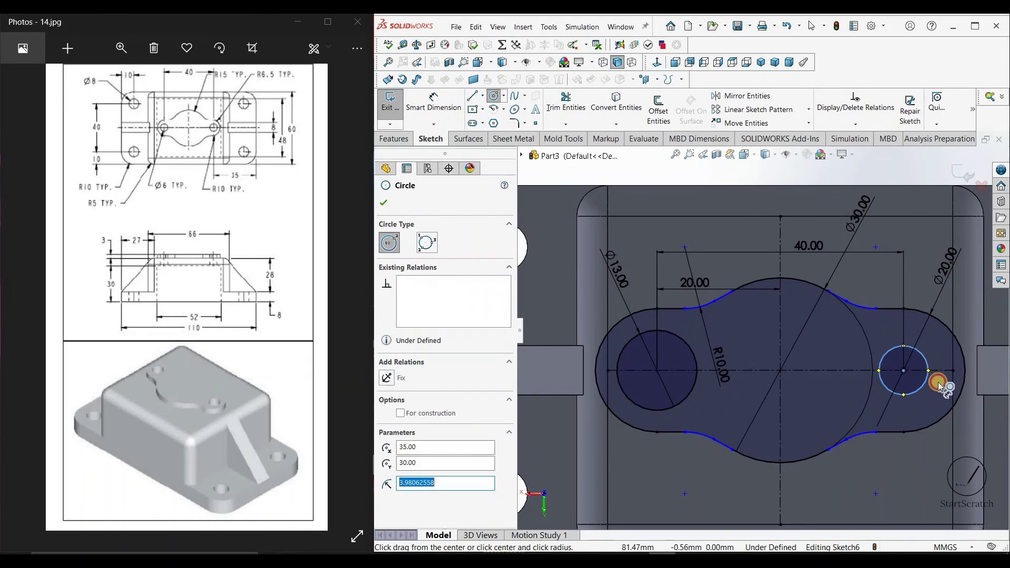
{"action": "left_click", "coordinate": [910, 248]}
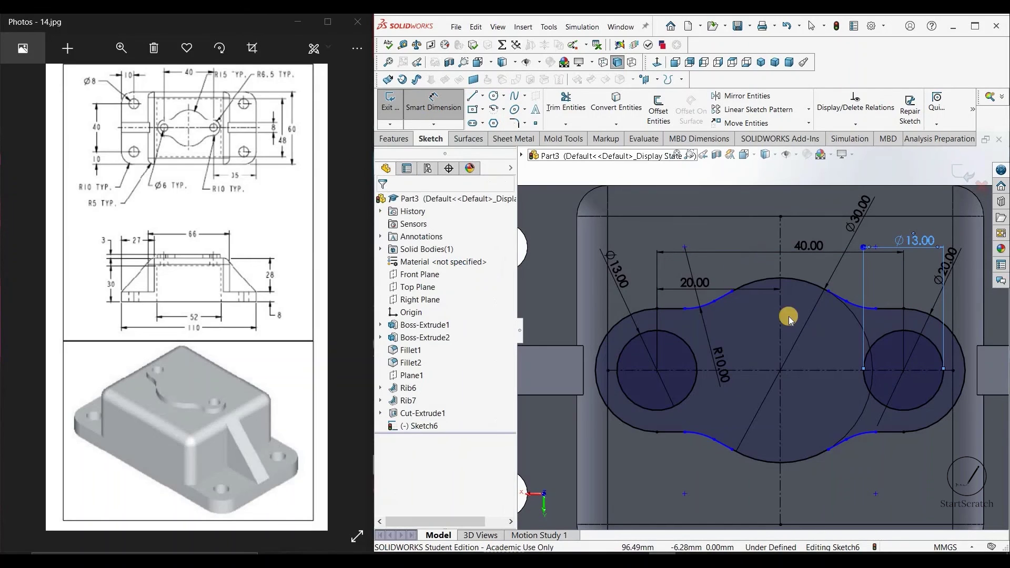
{"action": "key", "text": "Escape"}
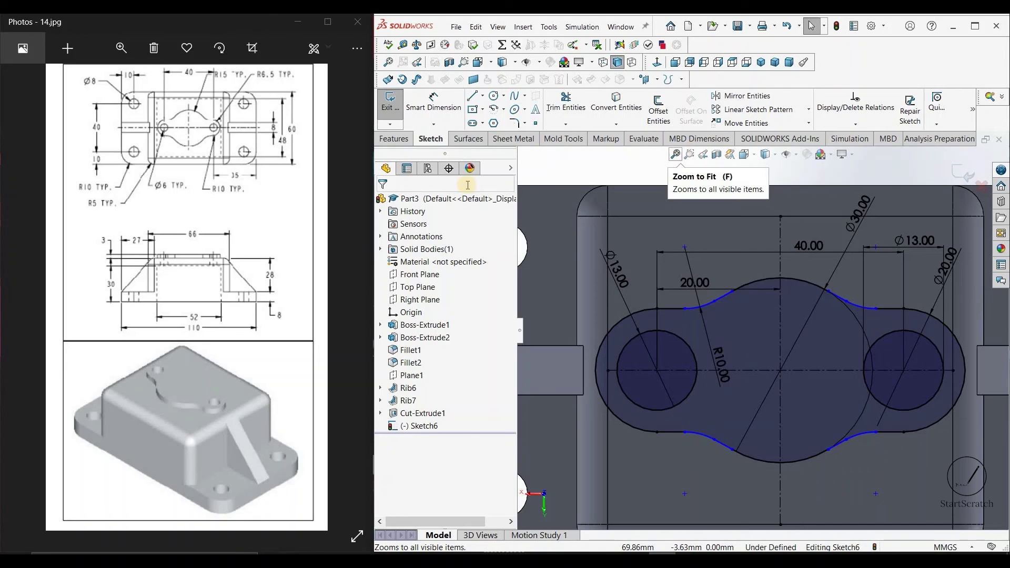
Extrude the profile with its two circular openings 3 mm upward from the block's top face, merged with the body
{"action": "left_click", "coordinate": [695, 265]}
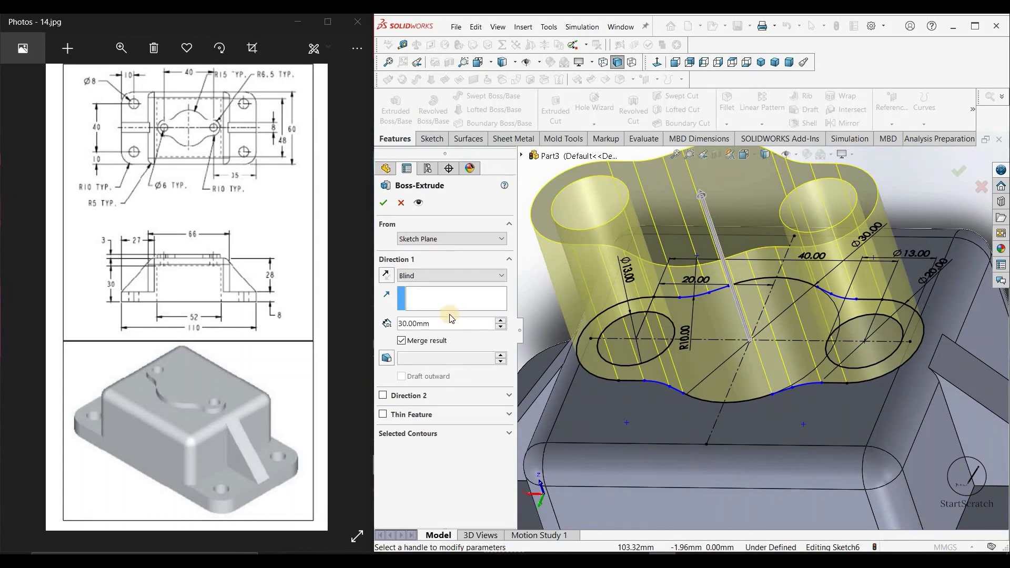
{"action": "double_click", "coordinate": [439, 324]}
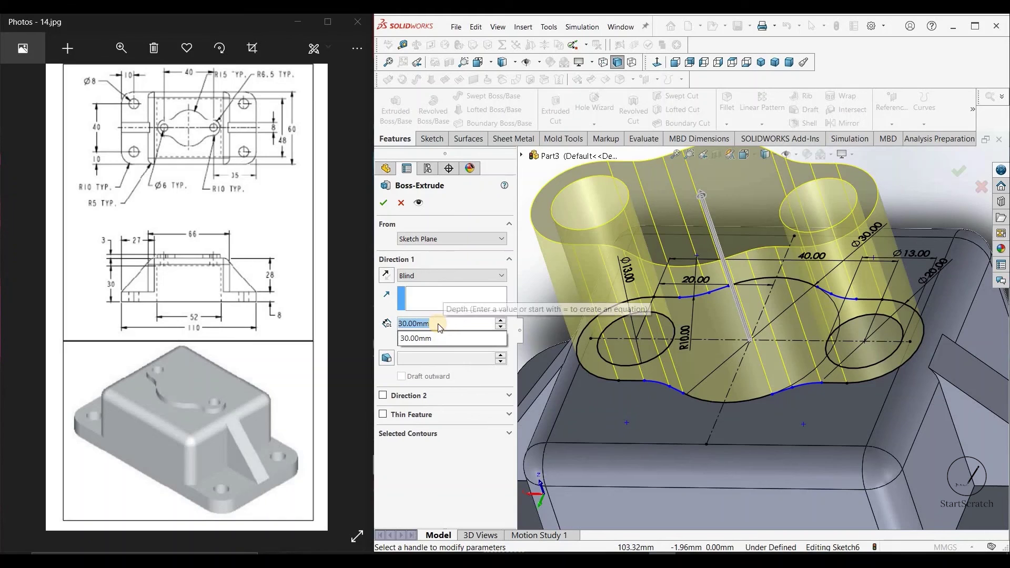
{"action": "type", "text": "3"}
{"action": "key", "text": "Return"}
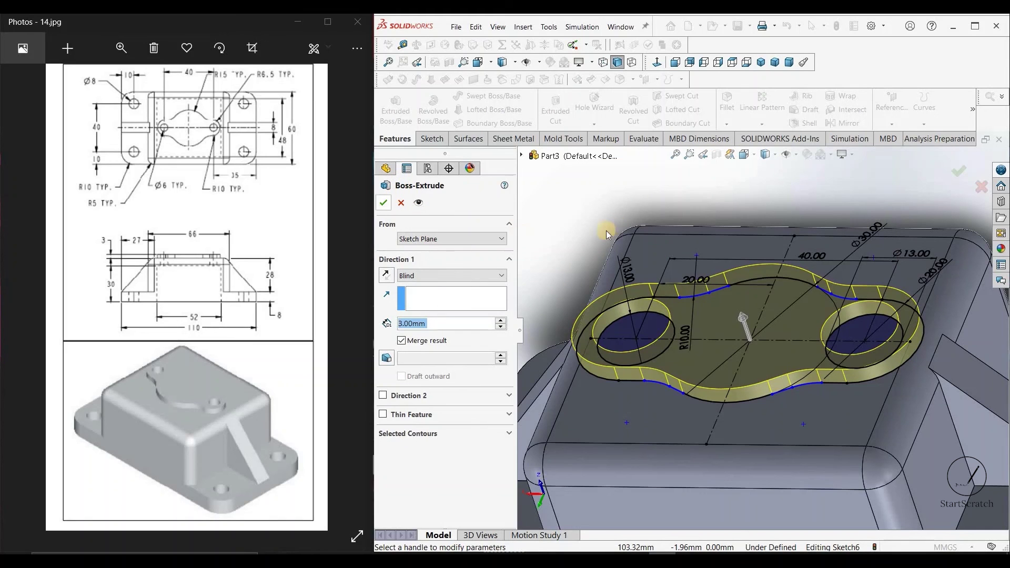
{"action": "key", "text": "Return"}
{"action": "middle_click_drag", "start_coordinate": [559, 187], "coordinate": [642, 255]}
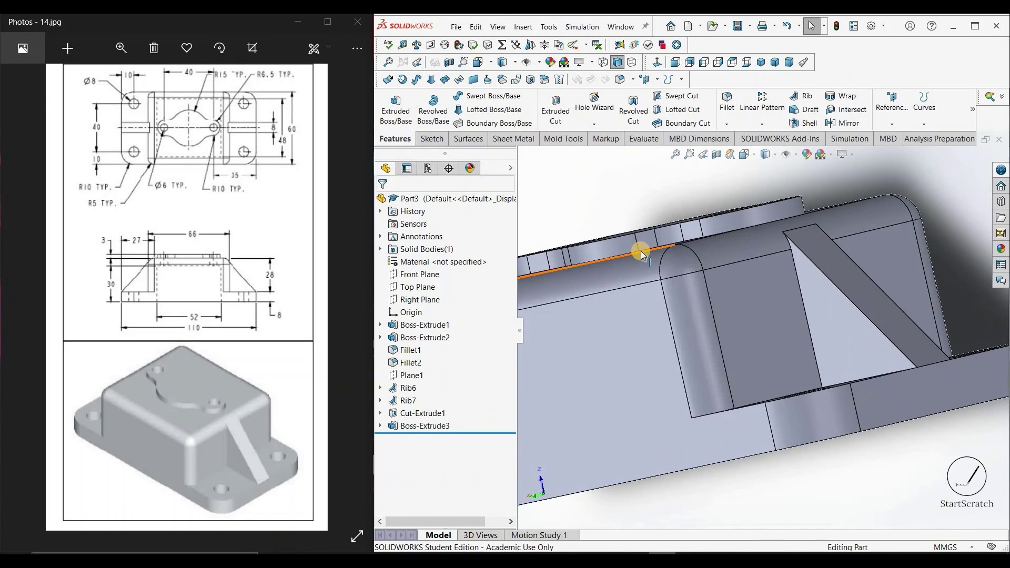
{"action": "key", "text": "f"}
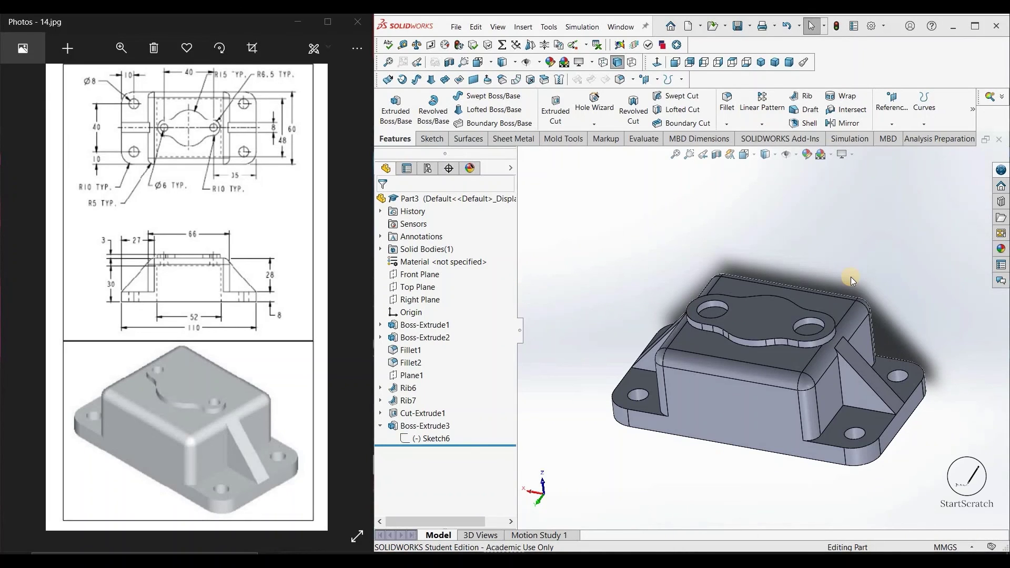